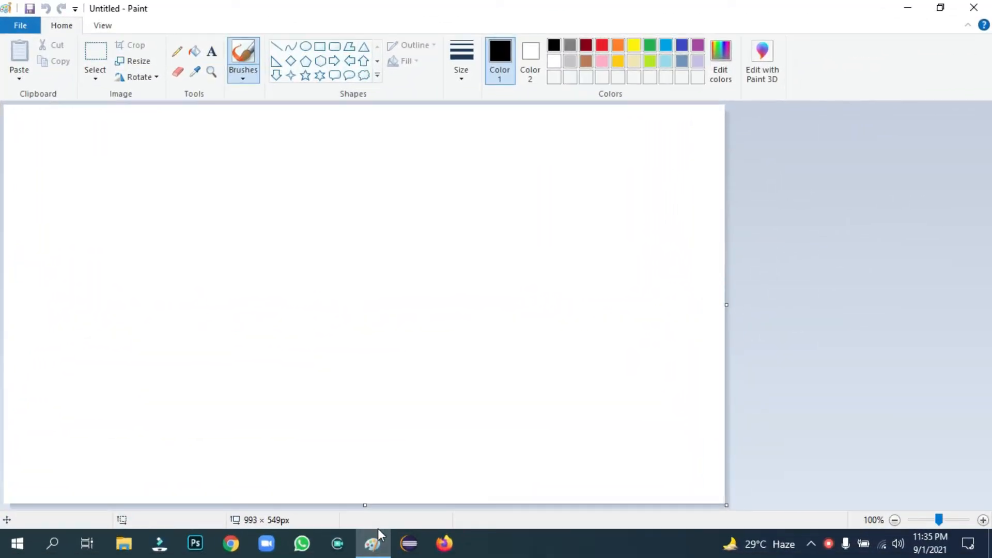
Add violet and a slightly lightened cyan to the custom colour palette
click(721, 61)
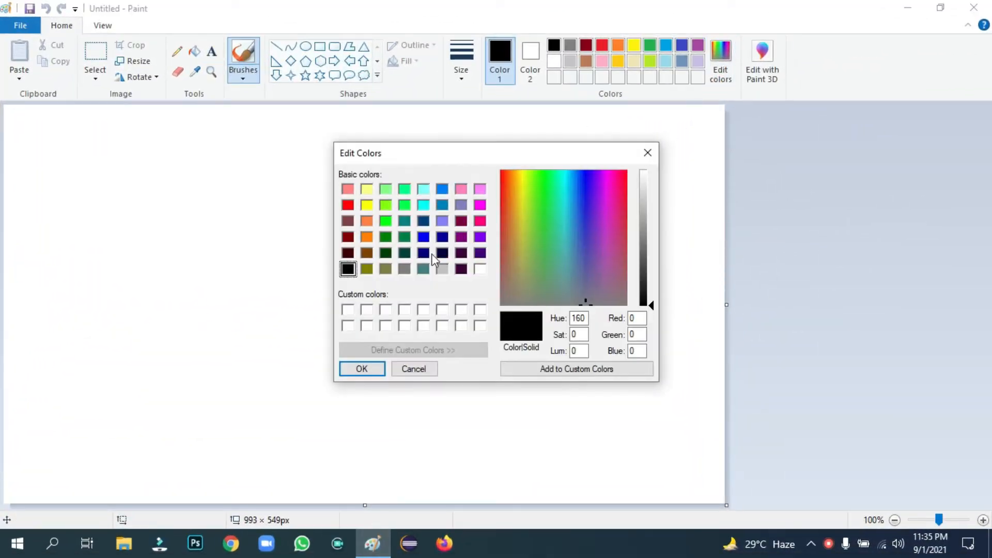
click(484, 237)
click(362, 369)
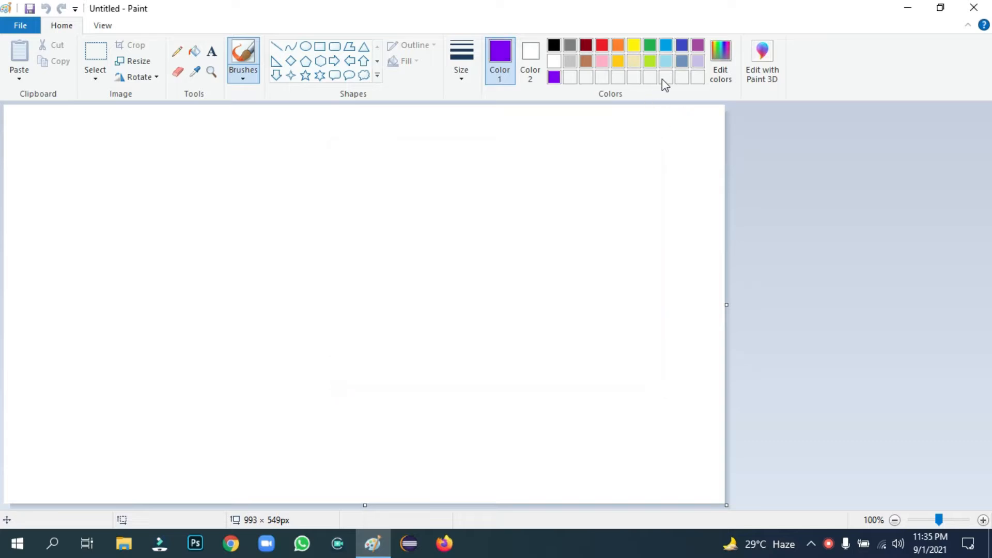
click(721, 62)
click(423, 190)
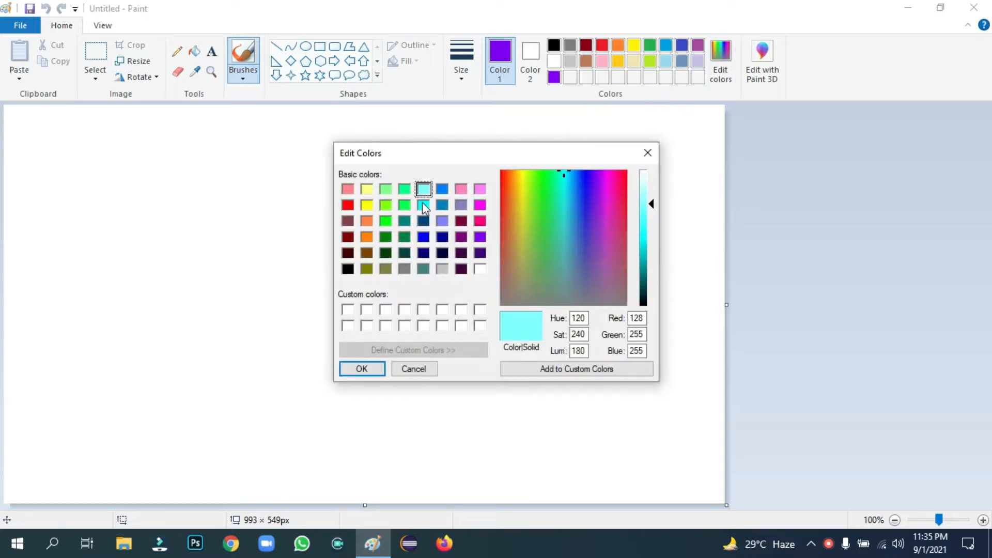
click(424, 205)
click(649, 222)
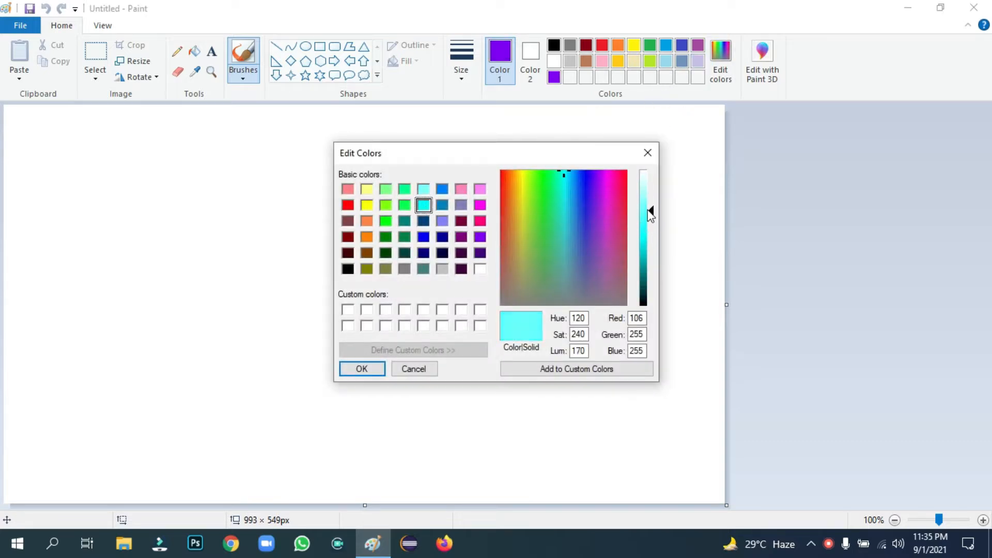
click(648, 209)
click(362, 369)
Add a pale cyan custom colour, then reselect purple as the drawing colour
click(721, 70)
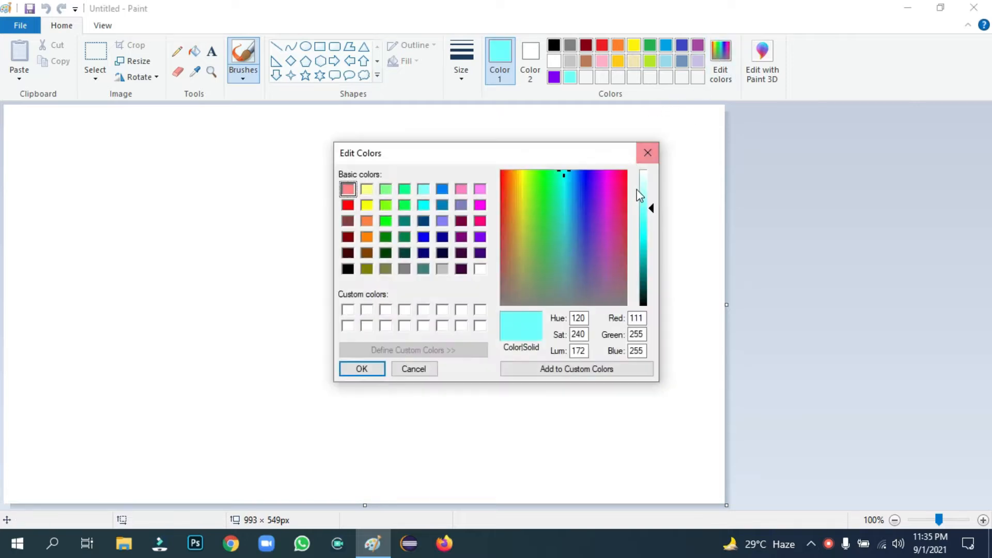
click(643, 182)
click(363, 368)
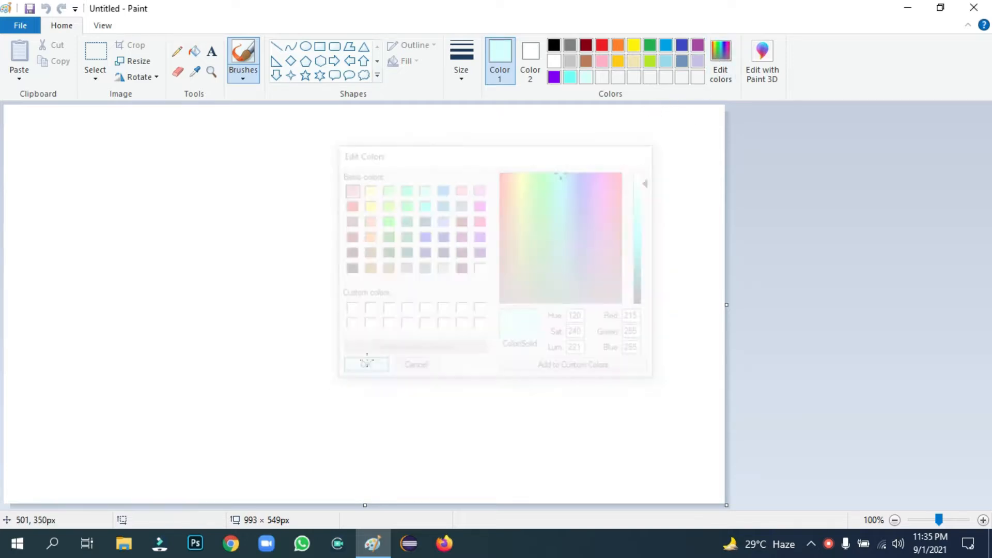
click(555, 77)
Draw purple, cyan and pale cyan diagonal lines across the canvas with the Line shape
click(276, 46)
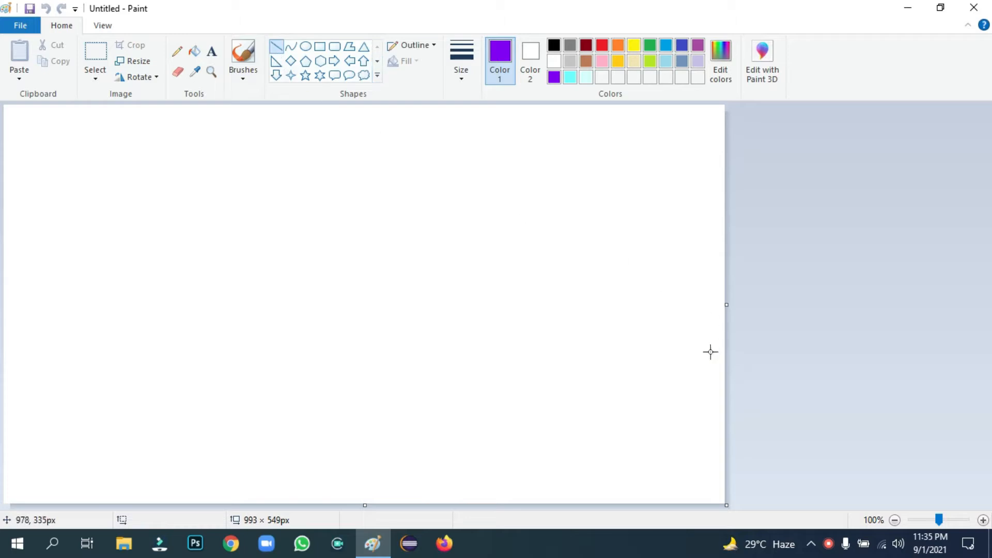
drag(701, 349, 346, 534)
drag(701, 349, 783, 308)
click(569, 77)
mouse_move(680, 260)
mouse_down()
mouse_move(186, 435)
mouse_move(31, 509)
mouse_up()
drag(685, 261, 765, 198)
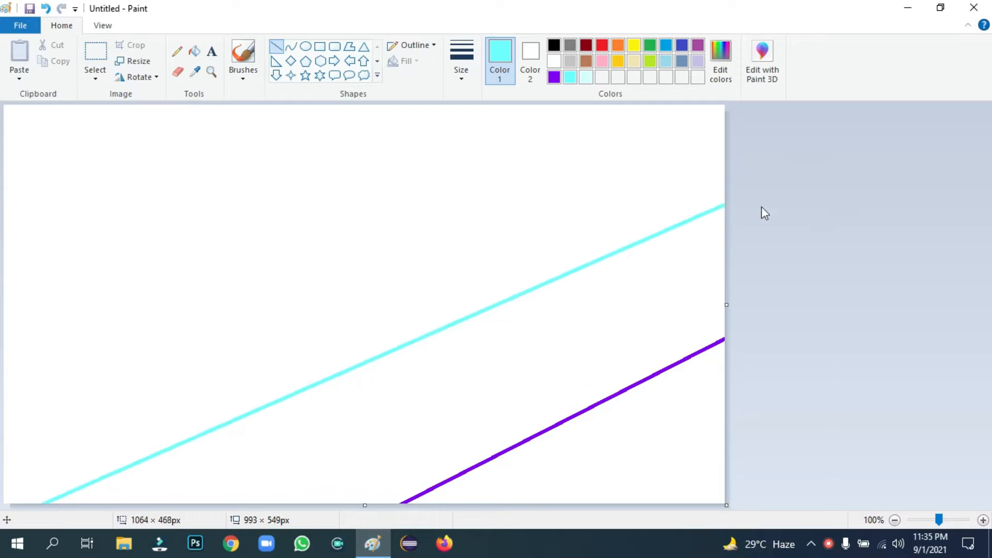
click(587, 76)
mouse_move(610, 156)
mouse_down()
mouse_move(181, 317)
mouse_move(3, 353)
mouse_up()
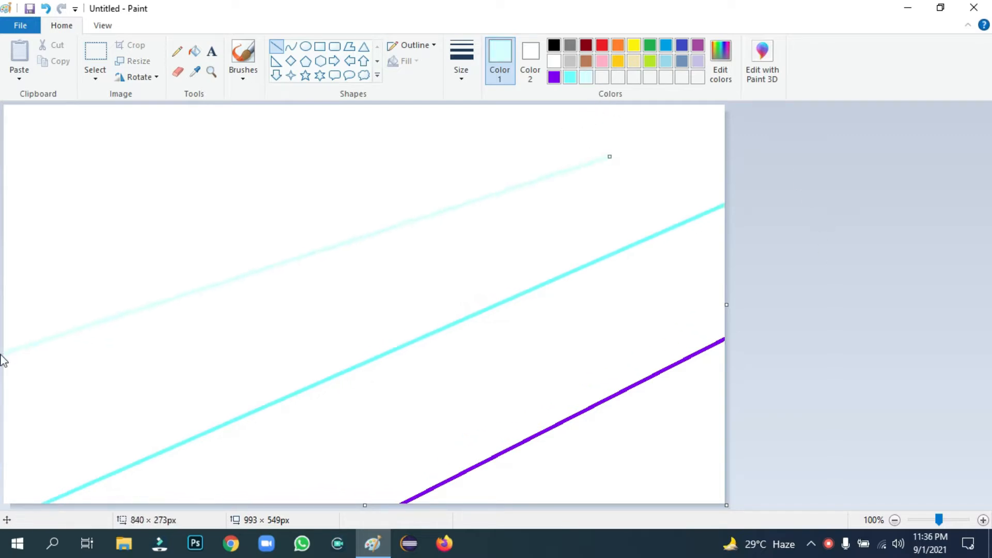
drag(610, 156, 700, 101)
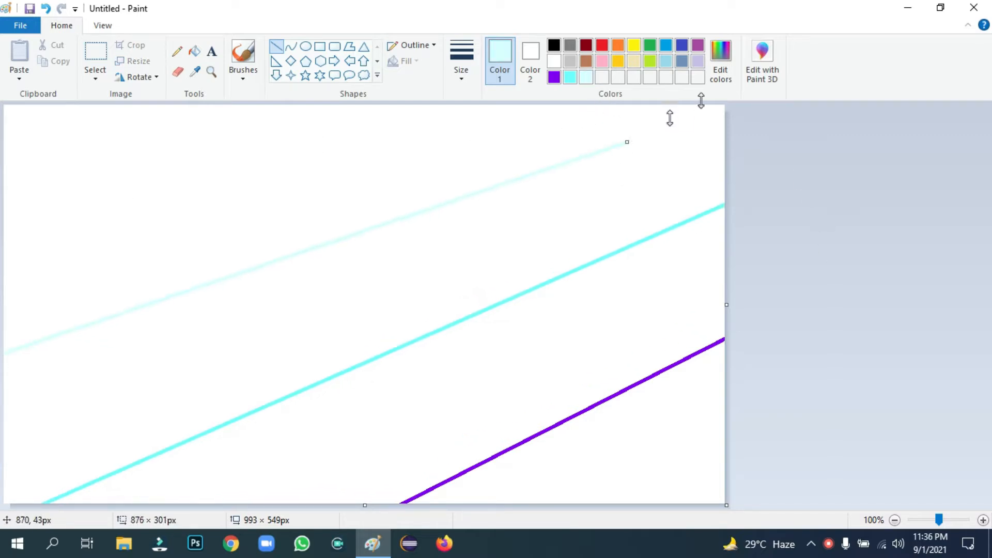
Fill the bands under the lines with purple, cyan and pale cyan
click(554, 77)
click(194, 52)
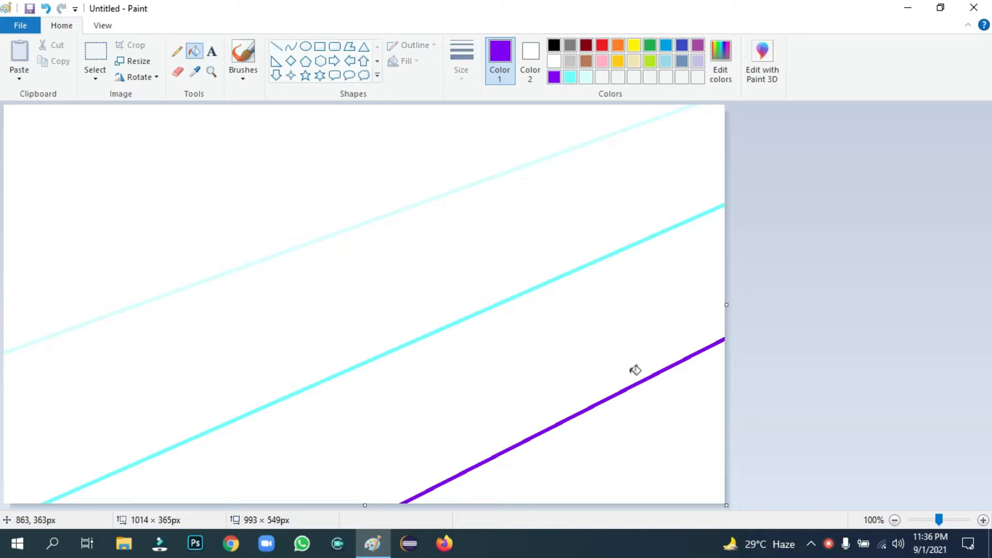
click(619, 431)
click(570, 77)
click(611, 312)
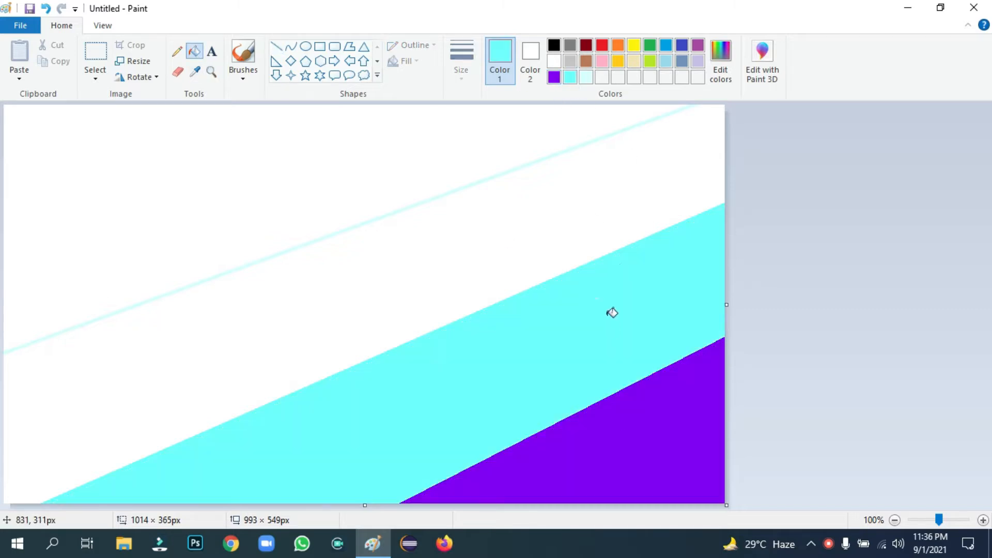
click(590, 77)
click(548, 222)
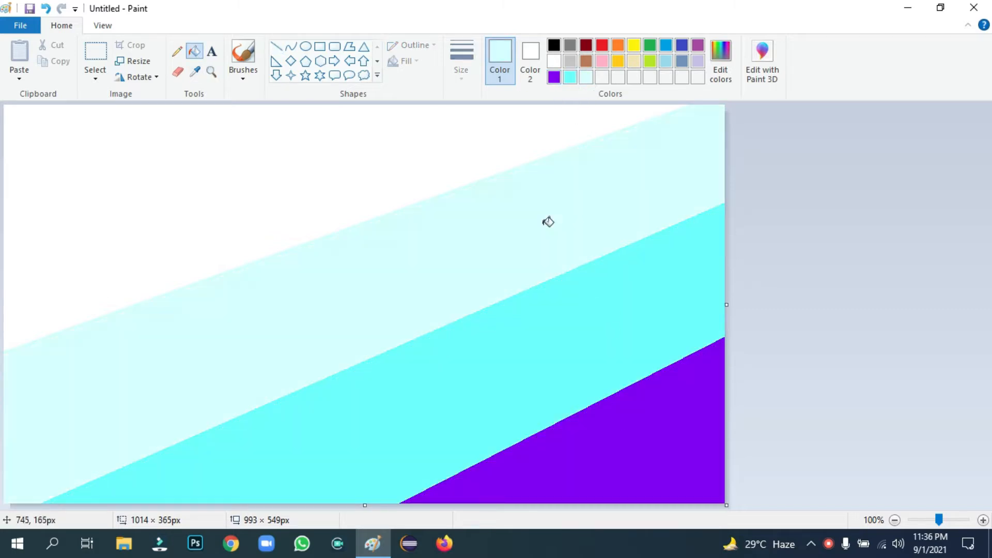
Resize the picture to 1 pixel wide
click(133, 61)
click(160, 114)
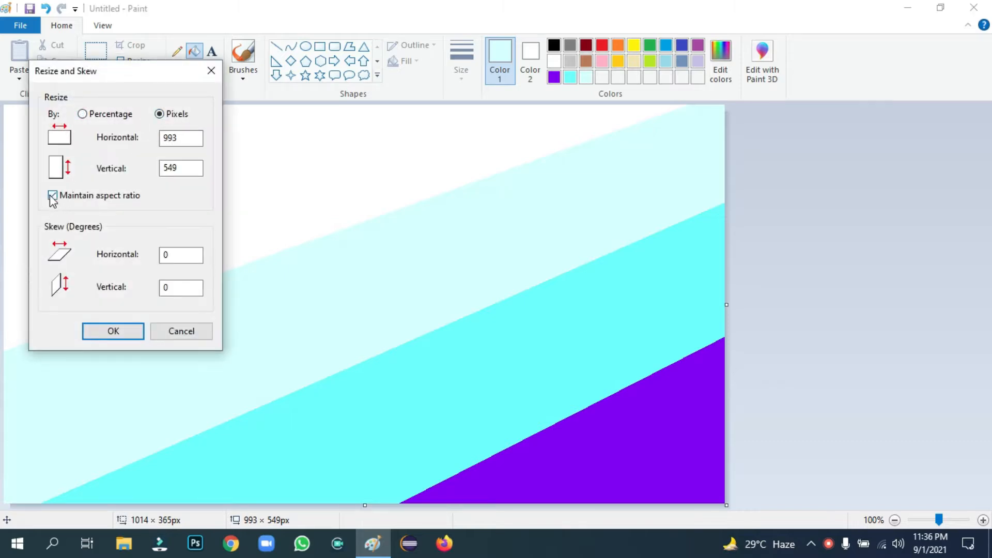
double_click(187, 138)
click(111, 331)
Stretch the picture back to 993 pixels wide and flip it vertically
click(132, 61)
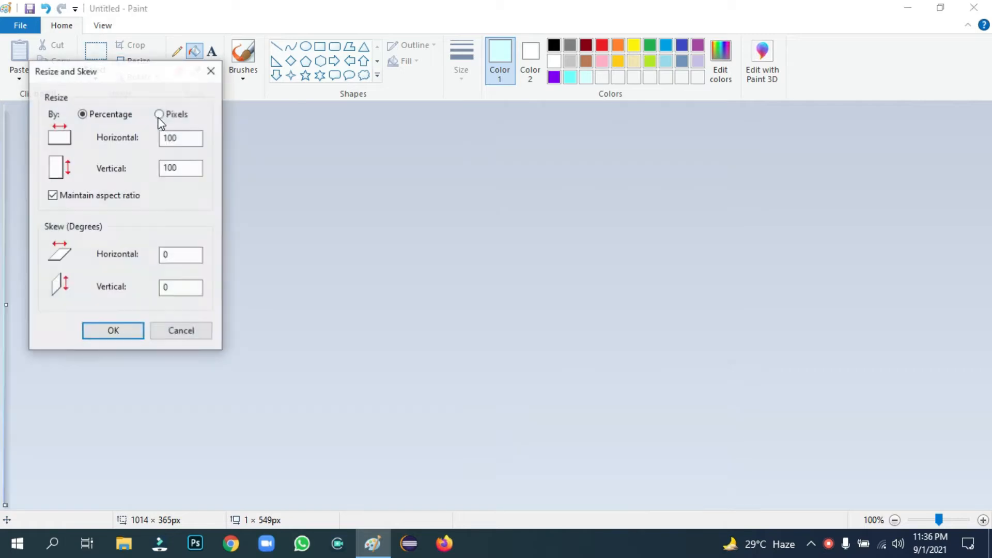
click(159, 114)
double_click(173, 139)
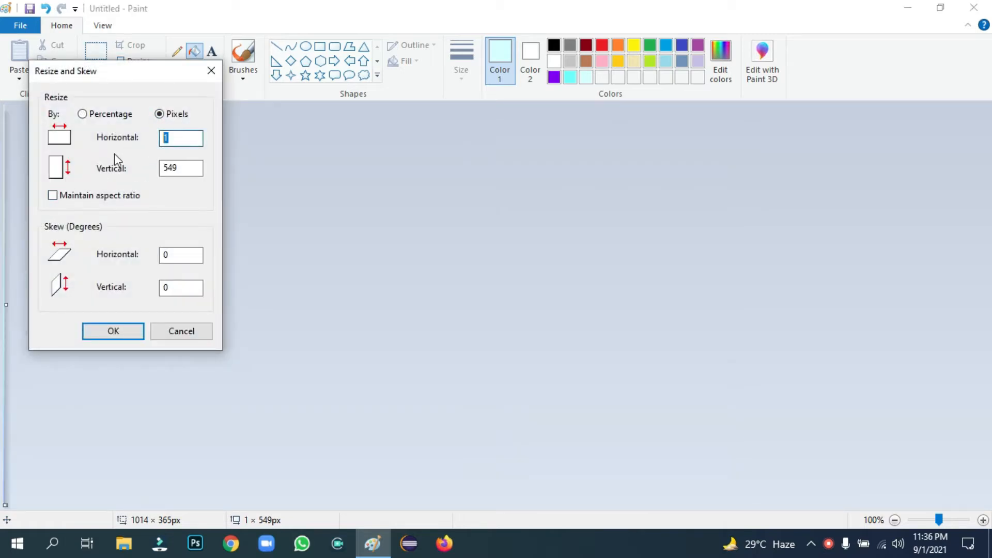
key(BackSpace)
text(993)
key(Return)
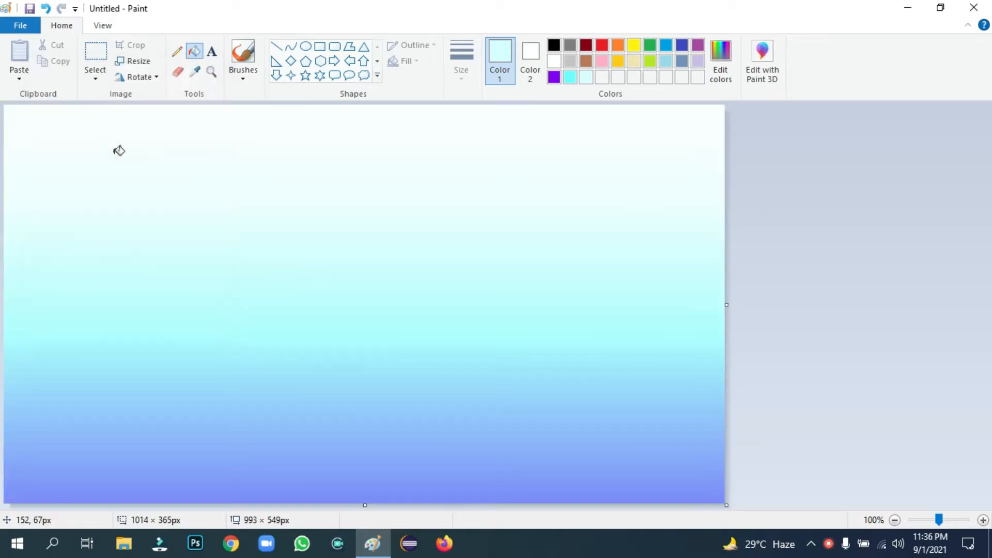
click(144, 78)
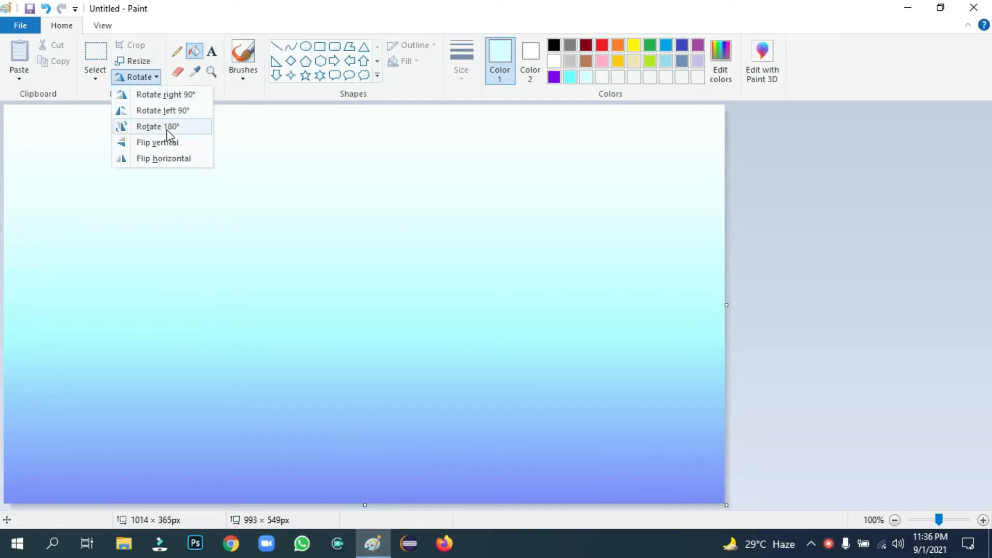
click(171, 142)
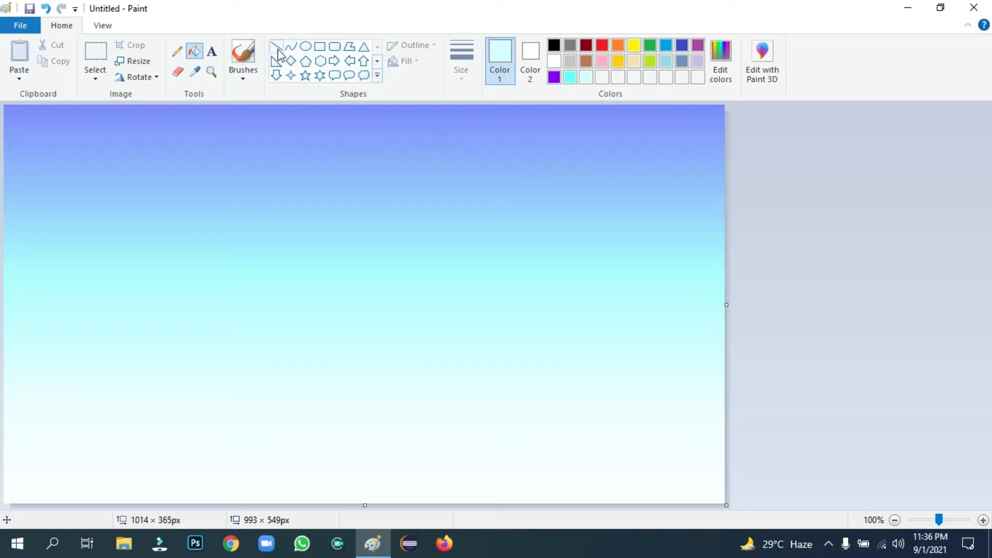
Mix a bright green custom colour and choose a brush style and thickness
click(172, 53)
click(721, 59)
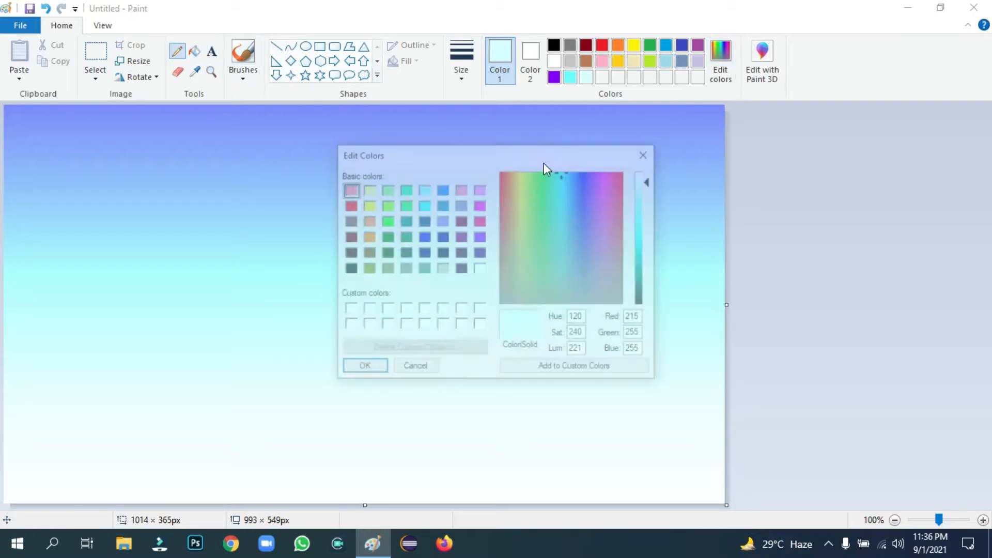
click(386, 221)
click(385, 237)
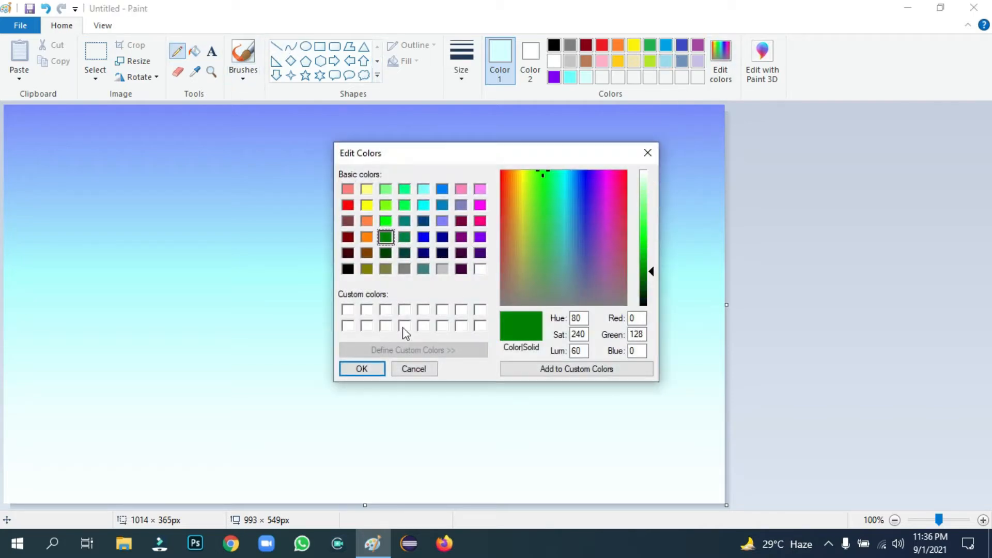
drag(651, 270, 651, 254)
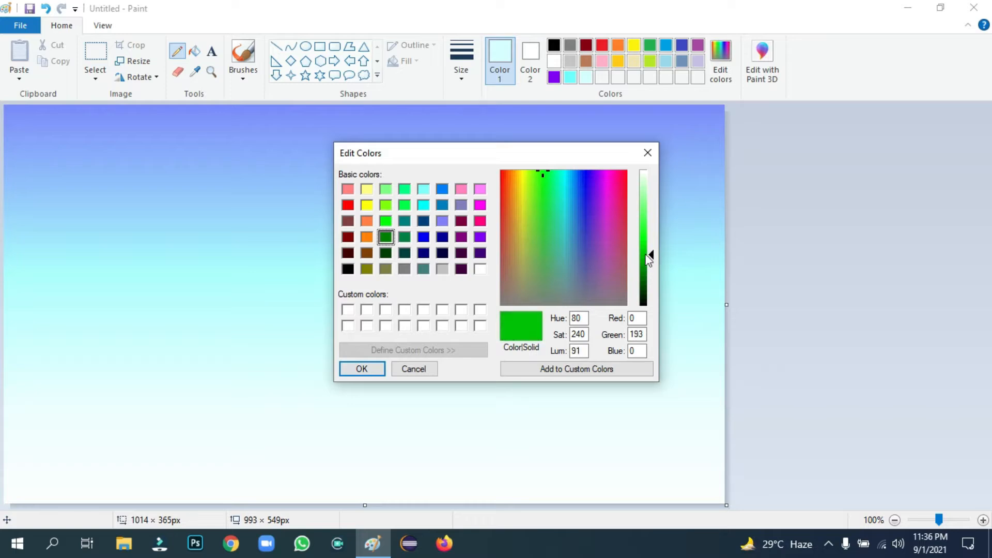
click(362, 369)
click(243, 75)
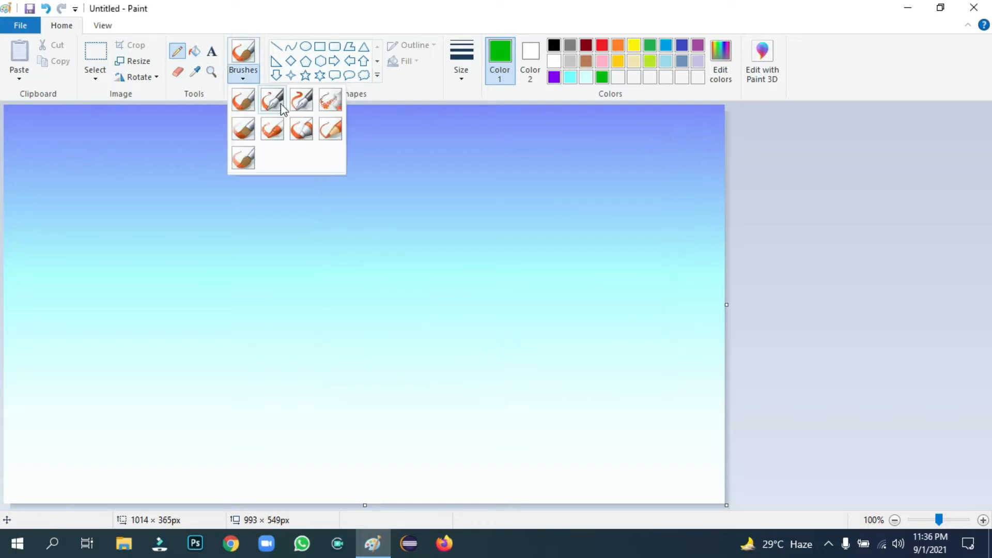
click(333, 135)
click(468, 75)
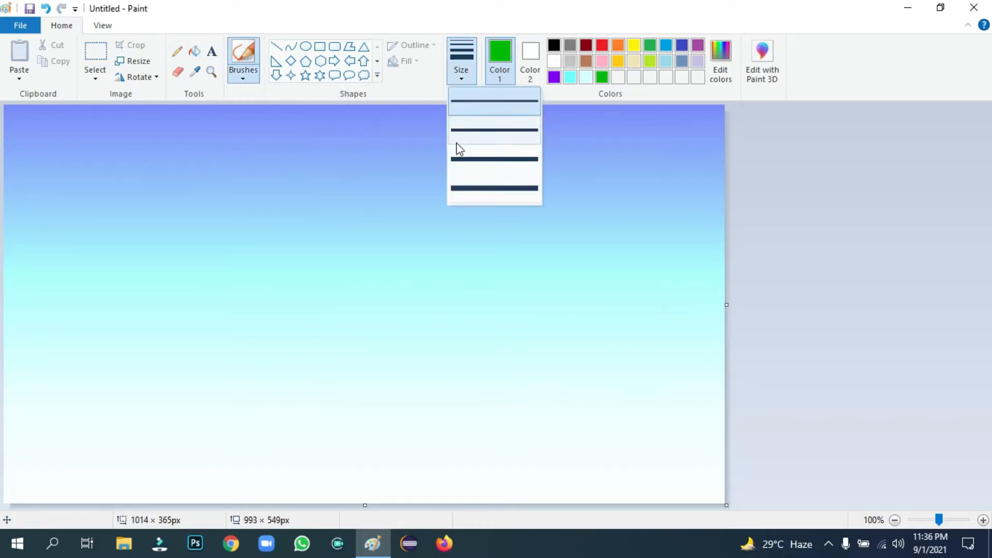
click(488, 139)
Paint the green outlines of the two rolling hills across the lower canvas
mouse_move(64, 420)
mouse_down()
mouse_move(124, 417)
mouse_move(46, 426)
mouse_move(135, 419)
mouse_move(14, 433)
mouse_up()
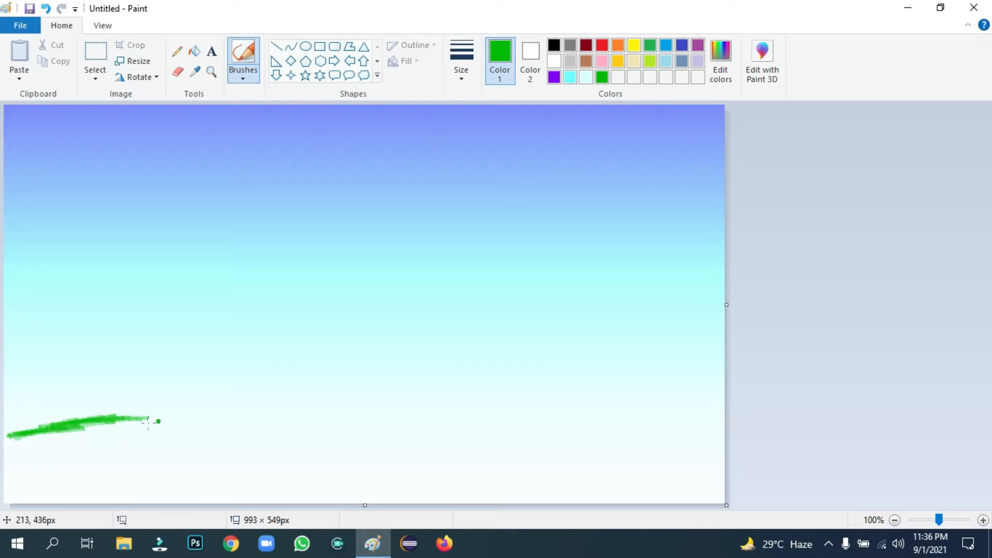
mouse_move(150, 397)
mouse_down()
mouse_move(190, 400)
mouse_move(30, 403)
mouse_move(239, 408)
mouse_up()
mouse_move(181, 428)
mouse_down()
mouse_move(273, 424)
mouse_move(259, 410)
mouse_move(366, 456)
mouse_move(346, 454)
mouse_move(349, 446)
mouse_move(437, 499)
mouse_up()
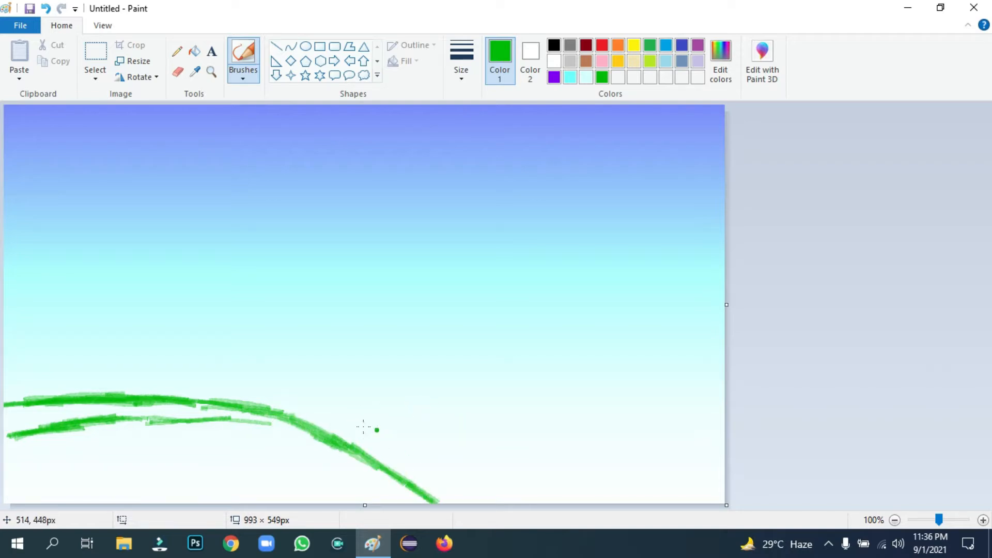
mouse_move(306, 419)
mouse_down()
mouse_move(423, 380)
mouse_move(352, 417)
mouse_move(463, 377)
mouse_move(569, 357)
mouse_up()
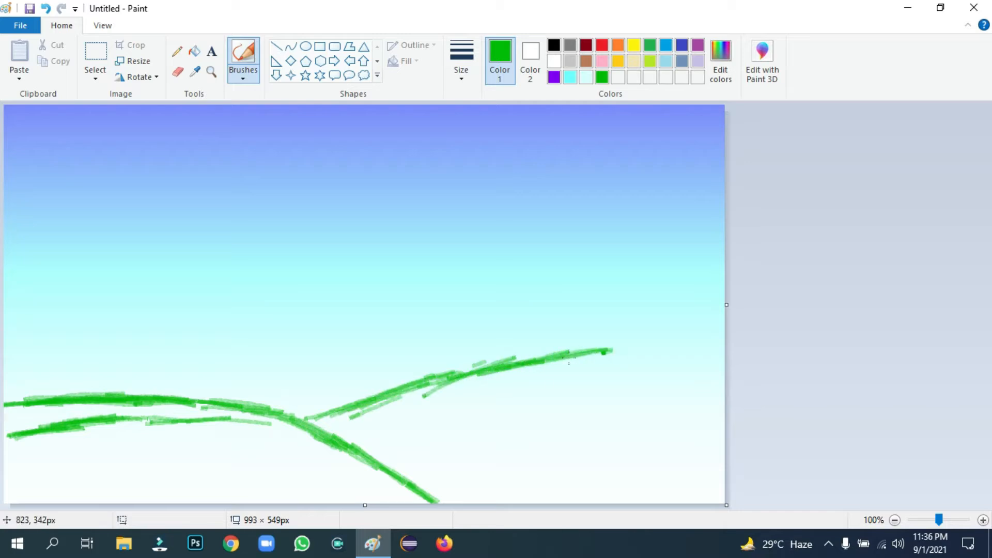
mouse_move(632, 353)
mouse_down()
mouse_move(586, 351)
mouse_move(695, 351)
mouse_up()
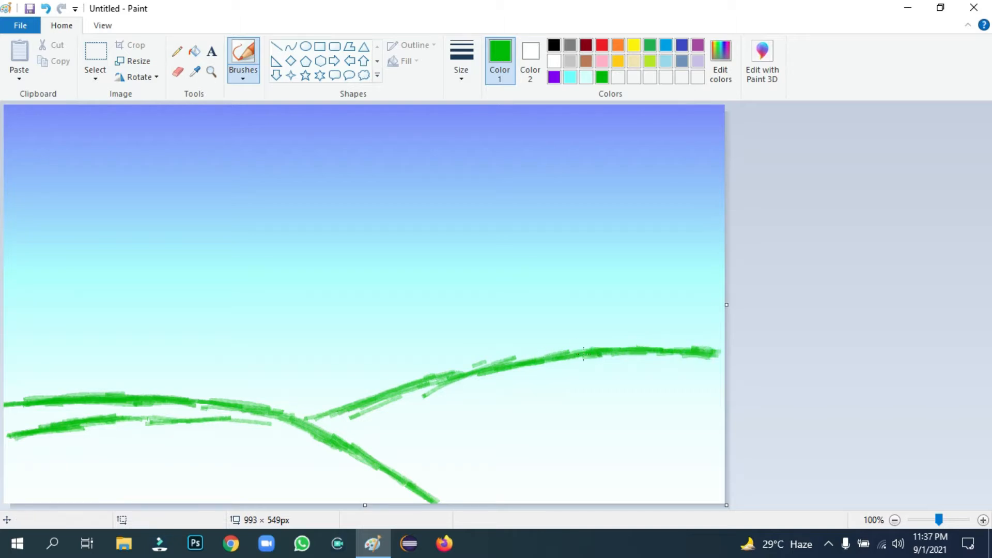
drag(526, 355, 468, 368)
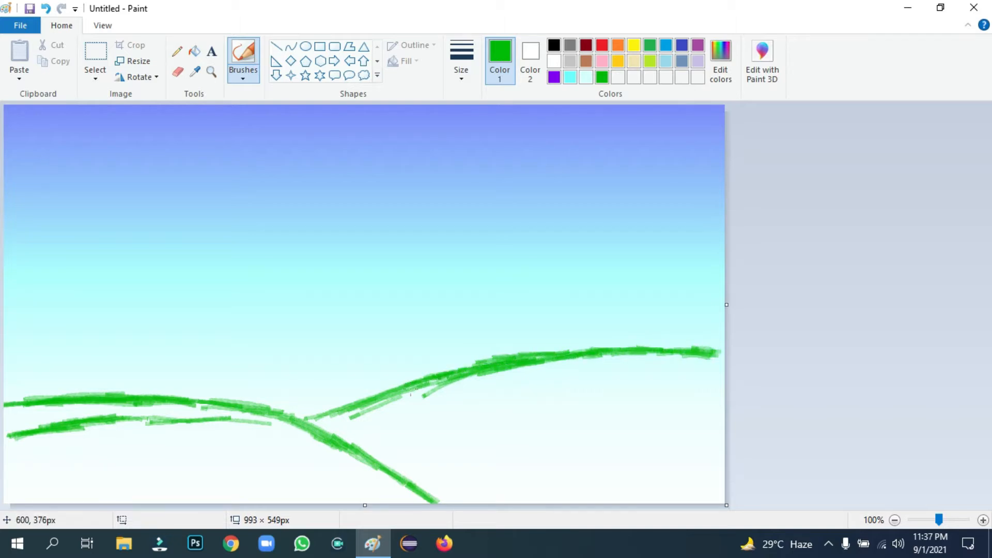
drag(410, 391, 327, 420)
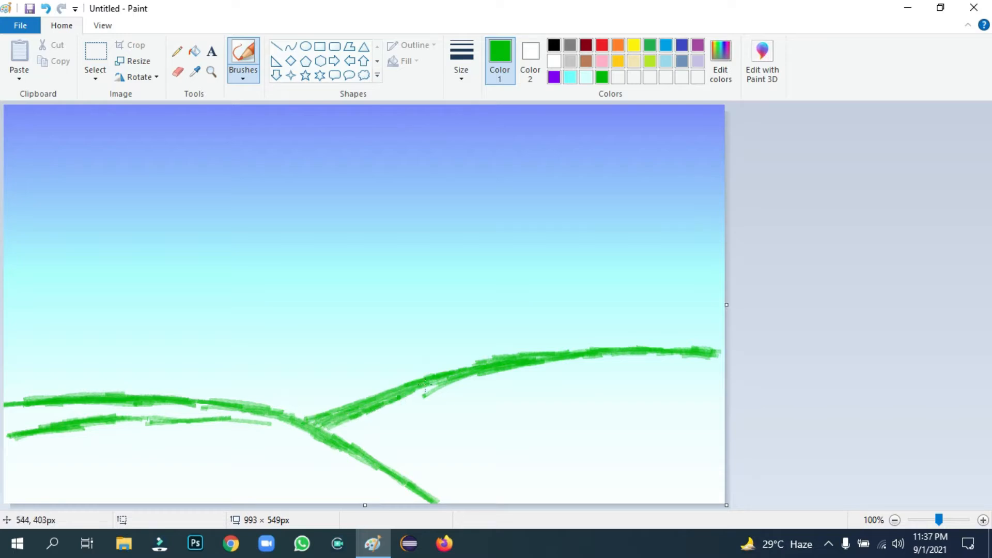
Switch to the thickest brush size and densely fill the left slope with green
click(461, 62)
click(481, 190)
mouse_move(325, 426)
mouse_down()
mouse_move(385, 407)
mouse_move(385, 418)
mouse_move(425, 391)
mouse_move(428, 405)
mouse_move(411, 408)
mouse_move(418, 392)
mouse_move(396, 404)
mouse_move(390, 393)
mouse_move(326, 427)
mouse_move(326, 418)
mouse_move(407, 404)
mouse_move(368, 411)
mouse_move(389, 415)
mouse_move(458, 384)
mouse_up()
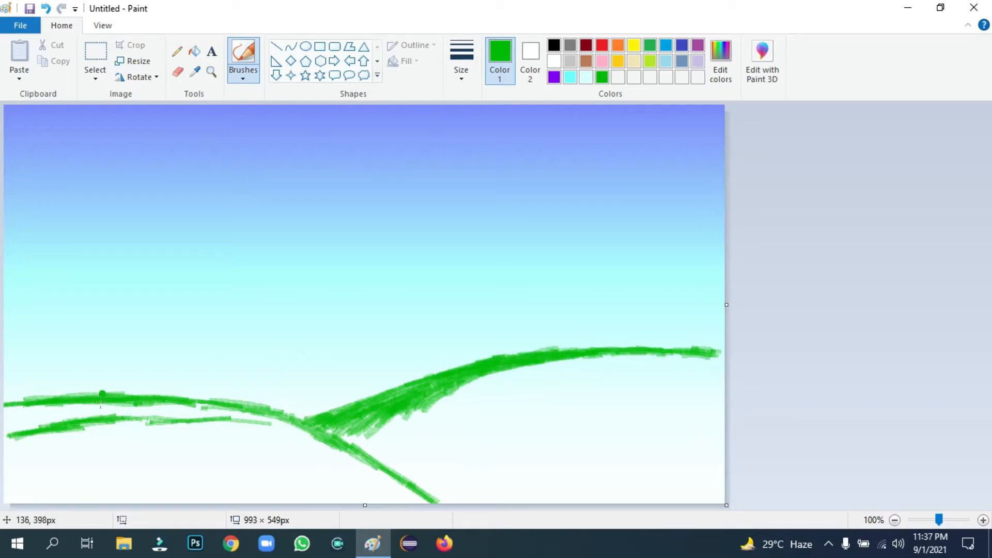
mouse_move(102, 394)
mouse_down()
mouse_move(144, 413)
mouse_move(113, 411)
mouse_move(132, 435)
mouse_move(47, 451)
mouse_move(49, 440)
mouse_move(126, 432)
mouse_move(109, 425)
mouse_move(268, 414)
mouse_move(5, 430)
mouse_up()
mouse_move(251, 414)
mouse_down()
mouse_move(305, 427)
mouse_move(24, 437)
mouse_move(78, 419)
mouse_up()
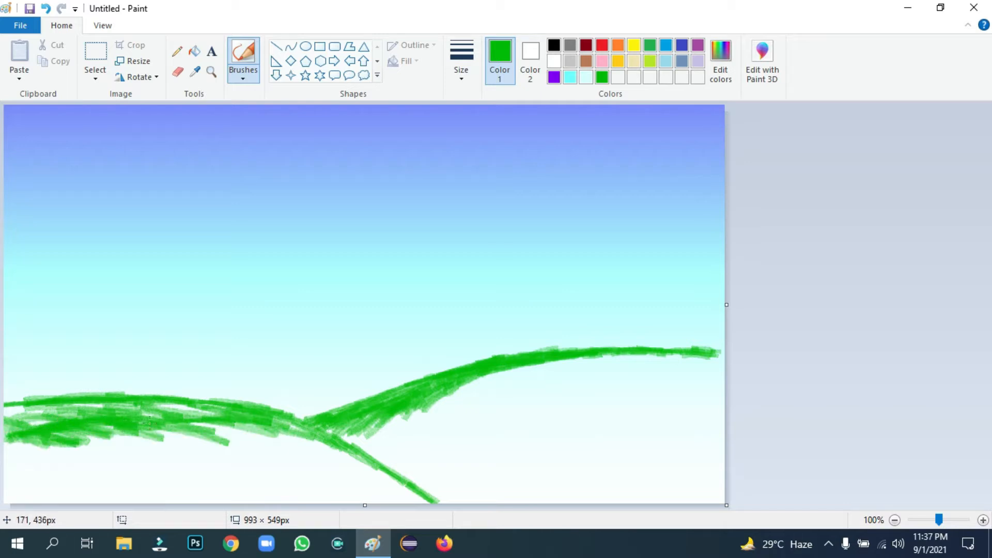
mouse_move(150, 423)
mouse_down()
mouse_move(26, 406)
mouse_move(14, 417)
mouse_move(126, 429)
mouse_up()
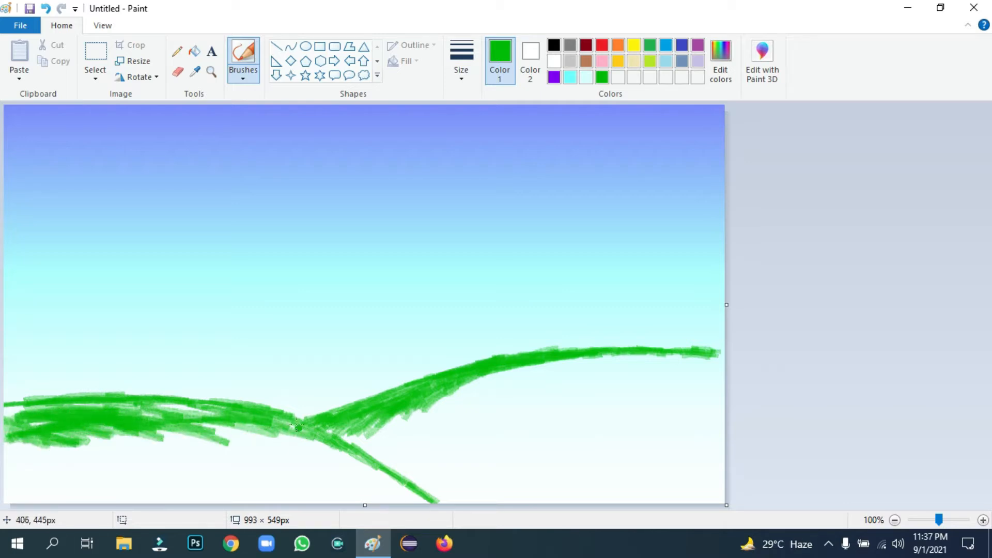
drag(236, 412, 44, 413)
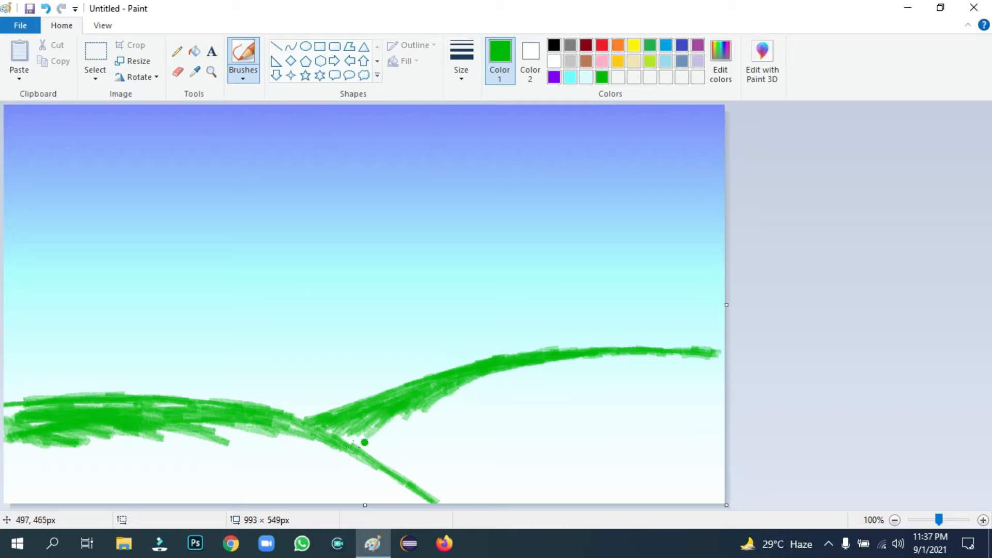
mouse_move(365, 443)
mouse_down()
mouse_move(332, 460)
mouse_move(366, 478)
mouse_move(281, 427)
mouse_move(418, 493)
mouse_up()
Brighten the green by raising its luminance and select the thickest brush size
click(724, 54)
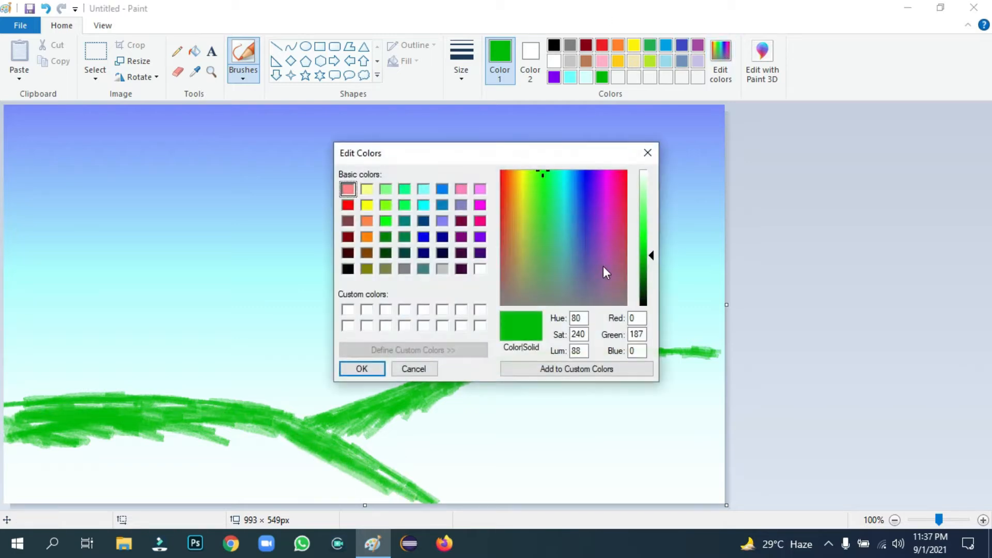
drag(650, 254, 650, 247)
click(362, 369)
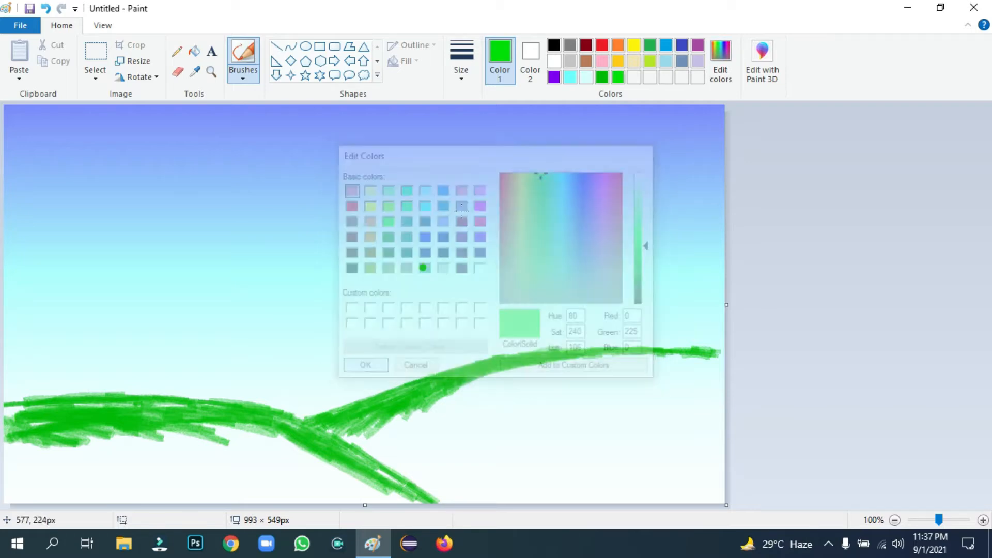
click(471, 77)
click(492, 190)
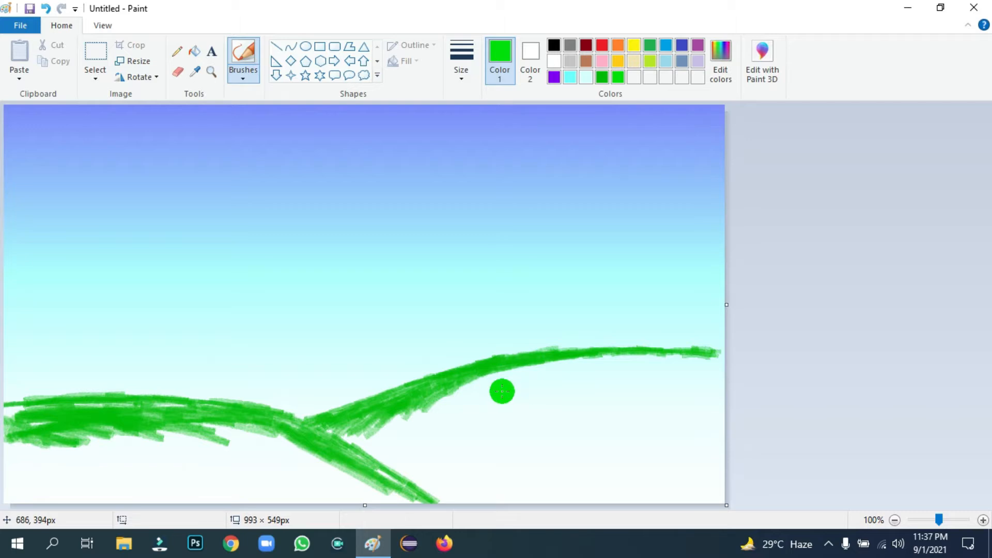
Paint the right hill solid bright green down to the canvas bottom
mouse_move(490, 406)
mouse_down()
mouse_move(391, 441)
mouse_move(434, 409)
mouse_move(368, 446)
mouse_move(346, 445)
mouse_move(412, 465)
mouse_move(335, 437)
mouse_move(386, 443)
mouse_move(372, 432)
mouse_move(339, 435)
mouse_up()
mouse_move(401, 410)
mouse_down()
mouse_move(573, 365)
mouse_move(553, 378)
mouse_move(575, 365)
mouse_move(603, 366)
mouse_move(553, 371)
mouse_move(698, 363)
mouse_move(752, 383)
mouse_move(581, 382)
mouse_move(577, 393)
mouse_move(479, 417)
mouse_move(471, 446)
mouse_move(385, 456)
mouse_move(446, 472)
mouse_move(374, 460)
mouse_move(517, 496)
mouse_move(498, 427)
mouse_move(478, 424)
mouse_move(504, 454)
mouse_move(436, 460)
mouse_move(485, 463)
mouse_move(531, 442)
mouse_move(544, 473)
mouse_move(539, 437)
mouse_move(423, 436)
mouse_move(475, 433)
mouse_move(562, 404)
mouse_move(563, 388)
mouse_move(612, 382)
mouse_move(577, 420)
mouse_move(489, 459)
mouse_move(514, 491)
mouse_move(552, 488)
mouse_move(526, 494)
mouse_move(545, 499)
mouse_move(581, 473)
mouse_move(569, 477)
mouse_move(515, 436)
mouse_up()
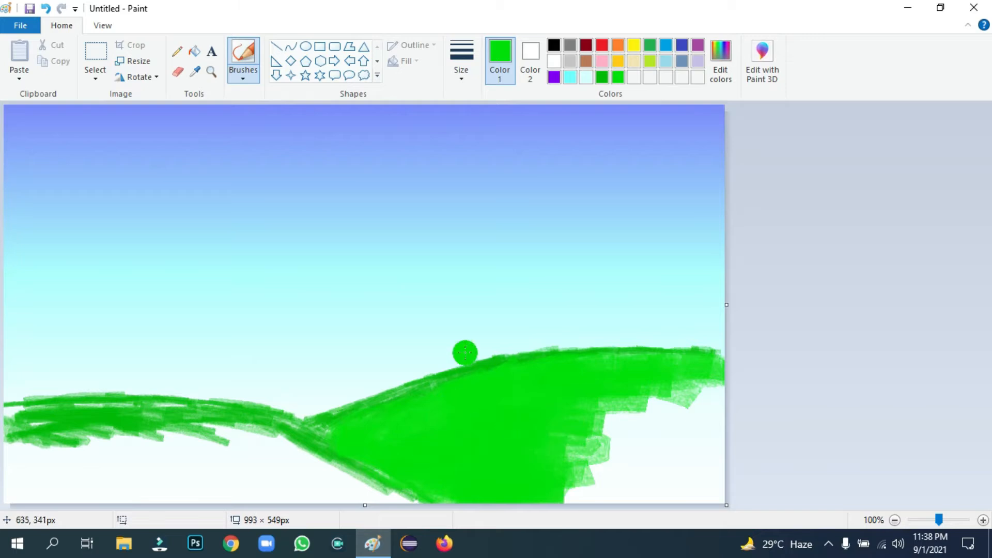
mouse_move(610, 352)
mouse_down()
mouse_move(615, 398)
mouse_move(693, 385)
mouse_move(662, 395)
mouse_move(718, 362)
mouse_move(636, 424)
mouse_move(734, 413)
mouse_move(734, 437)
mouse_move(651, 442)
mouse_up()
mouse_move(716, 440)
mouse_down()
mouse_move(568, 455)
mouse_move(588, 469)
mouse_move(538, 491)
mouse_move(574, 501)
mouse_move(524, 501)
mouse_move(651, 453)
mouse_up()
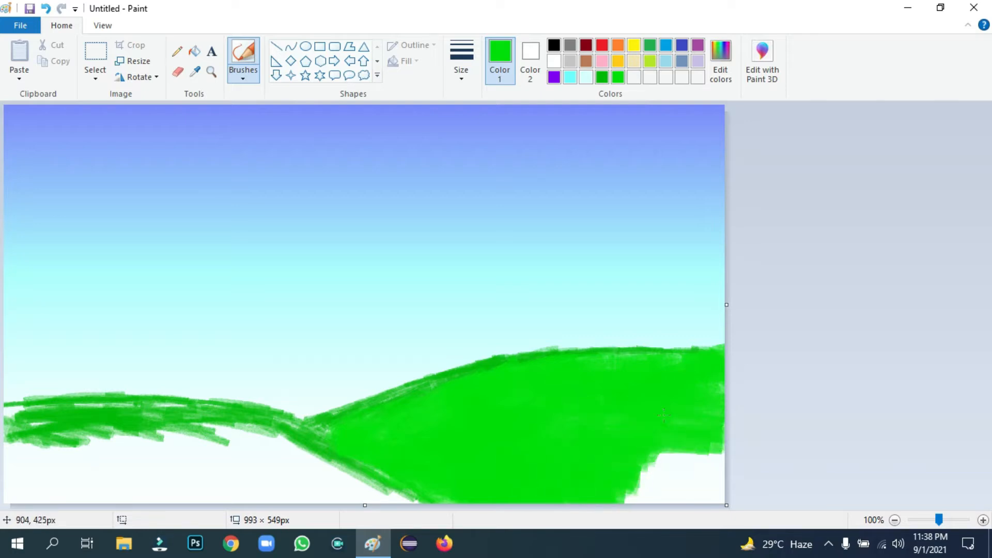
mouse_move(696, 428)
mouse_down()
mouse_move(678, 449)
mouse_move(740, 469)
mouse_move(683, 446)
mouse_move(685, 409)
mouse_move(617, 456)
mouse_move(661, 471)
mouse_move(633, 483)
mouse_move(616, 460)
mouse_move(598, 474)
mouse_move(637, 484)
mouse_move(623, 486)
mouse_move(653, 483)
mouse_move(651, 494)
mouse_move(704, 497)
mouse_up()
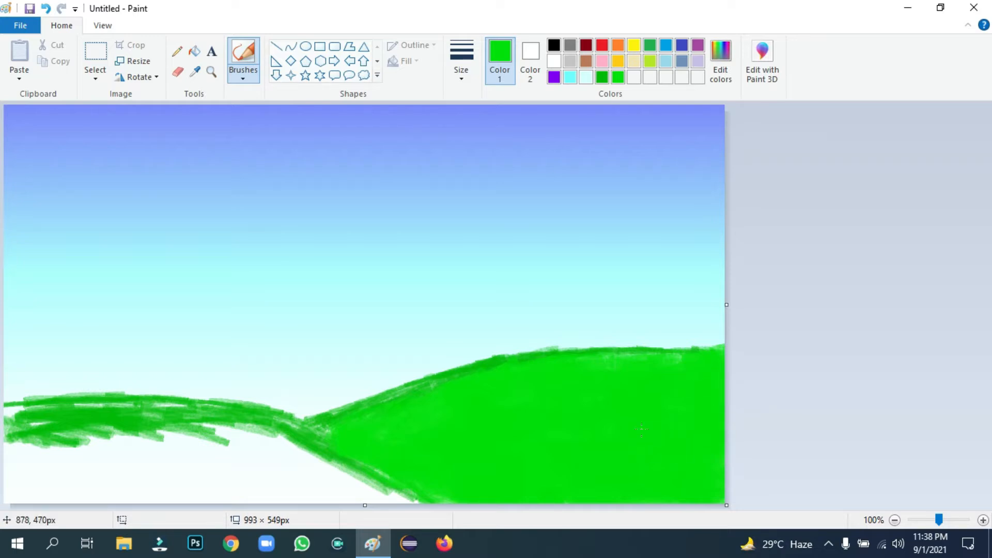
Lighten the green and fill the left hill and lower-left corner with it
click(719, 65)
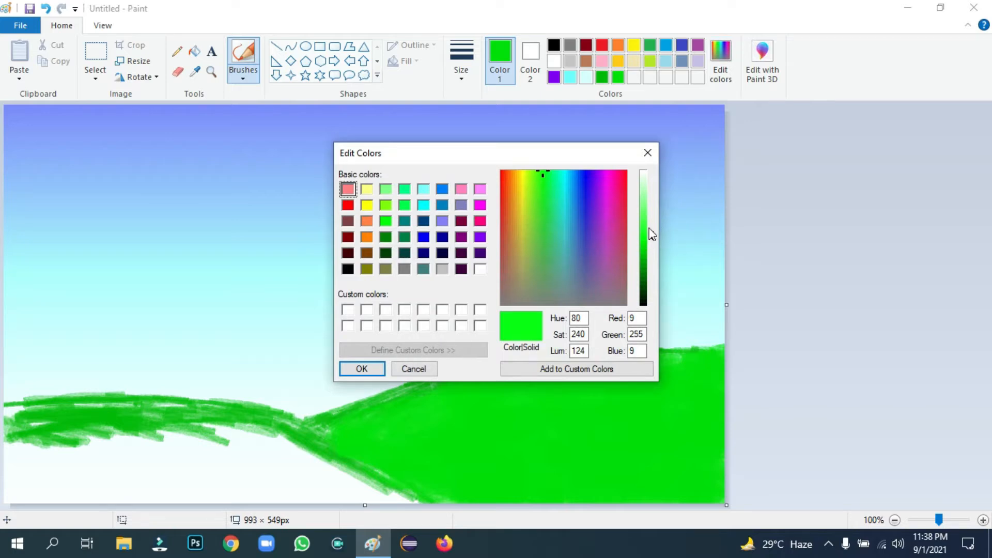
drag(653, 235, 651, 228)
click(376, 368)
mouse_move(101, 476)
mouse_down()
mouse_move(54, 437)
mouse_move(14, 422)
mouse_up()
mouse_move(338, 451)
mouse_down()
mouse_move(304, 451)
mouse_move(248, 424)
mouse_move(377, 491)
mouse_move(321, 461)
mouse_move(335, 456)
mouse_move(321, 444)
mouse_move(235, 439)
mouse_move(139, 451)
mouse_move(267, 452)
mouse_move(269, 441)
mouse_move(183, 428)
mouse_move(18, 428)
mouse_up()
mouse_move(8, 466)
mouse_down()
mouse_move(15, 475)
mouse_move(7, 487)
mouse_move(25, 420)
mouse_move(10, 410)
mouse_up()
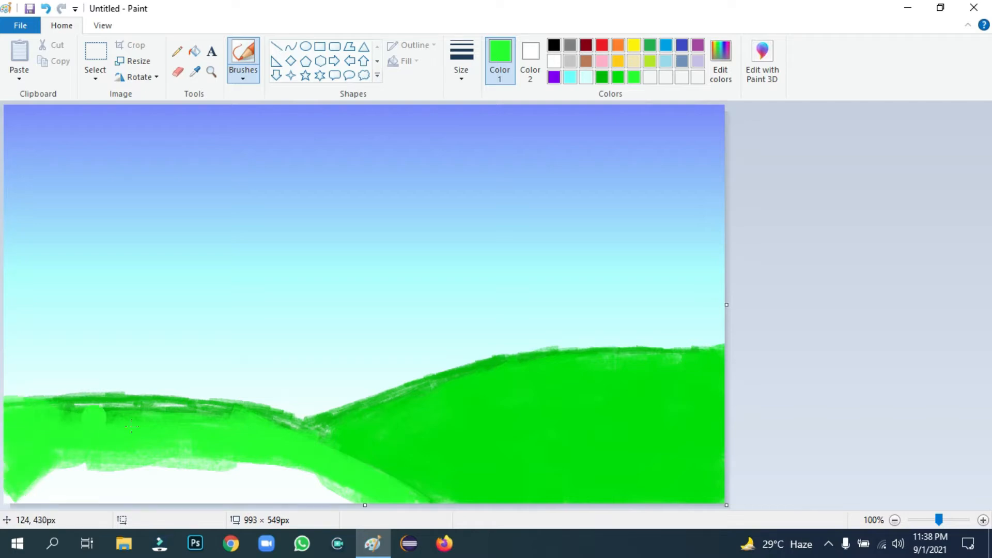
mouse_move(132, 426)
mouse_down()
mouse_move(8, 481)
mouse_move(34, 460)
mouse_move(20, 478)
mouse_move(93, 472)
mouse_move(47, 489)
mouse_move(175, 501)
mouse_move(205, 480)
mouse_move(79, 414)
mouse_move(222, 409)
mouse_move(290, 471)
mouse_move(220, 449)
mouse_move(300, 469)
mouse_move(261, 483)
mouse_move(380, 489)
mouse_move(201, 494)
mouse_up()
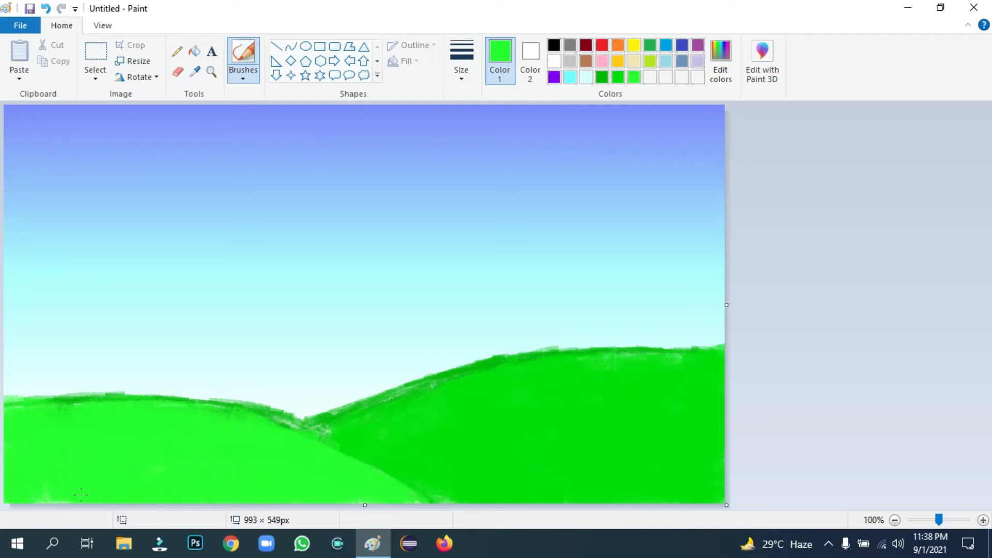
Shade the hill ridges and the valley with the darker green swatch
click(603, 77)
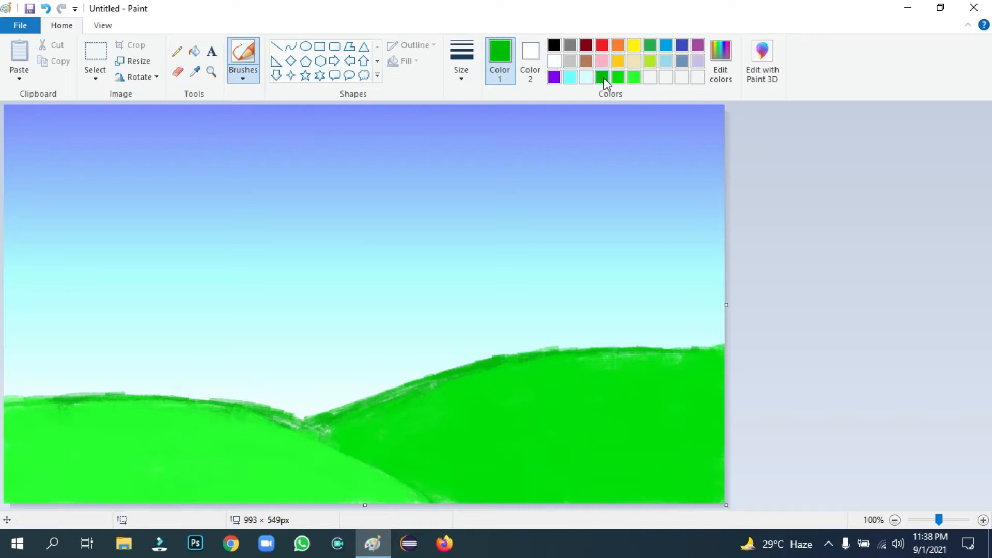
mouse_move(559, 364)
mouse_down()
mouse_move(482, 385)
mouse_move(497, 374)
mouse_move(385, 421)
mouse_move(327, 423)
mouse_move(435, 495)
mouse_up()
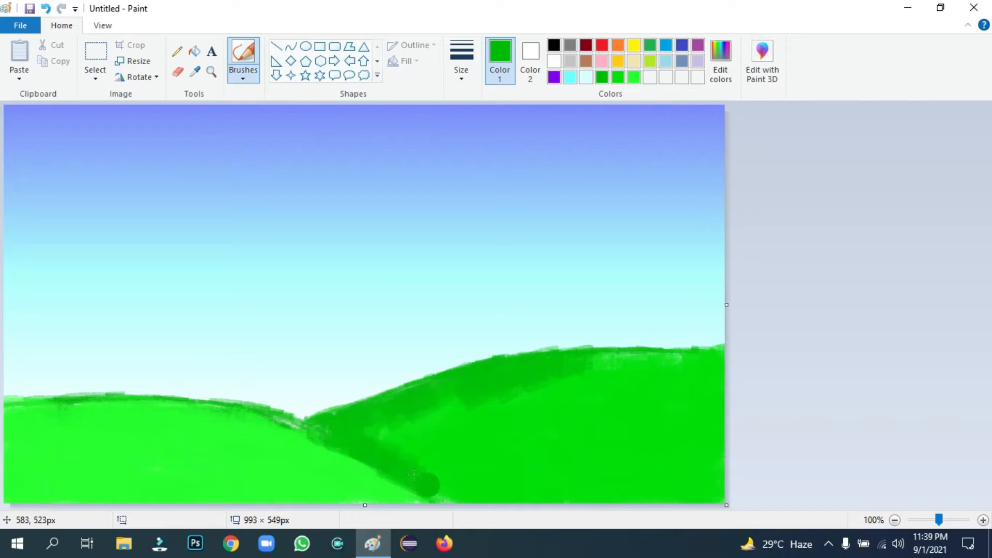
mouse_move(620, 365)
mouse_down()
mouse_move(564, 379)
mouse_move(719, 356)
mouse_move(687, 385)
mouse_up()
mouse_move(123, 425)
mouse_down()
mouse_move(29, 410)
mouse_move(22, 424)
mouse_move(58, 437)
mouse_move(87, 425)
mouse_move(90, 409)
mouse_move(59, 407)
mouse_move(143, 403)
mouse_move(29, 434)
mouse_move(13, 486)
mouse_up()
mouse_move(42, 439)
mouse_down()
mouse_move(20, 441)
mouse_move(32, 485)
mouse_up()
mouse_move(192, 426)
mouse_down()
mouse_move(203, 440)
mouse_move(216, 423)
mouse_move(245, 421)
mouse_move(331, 464)
mouse_move(292, 440)
mouse_move(335, 448)
mouse_move(414, 494)
mouse_up()
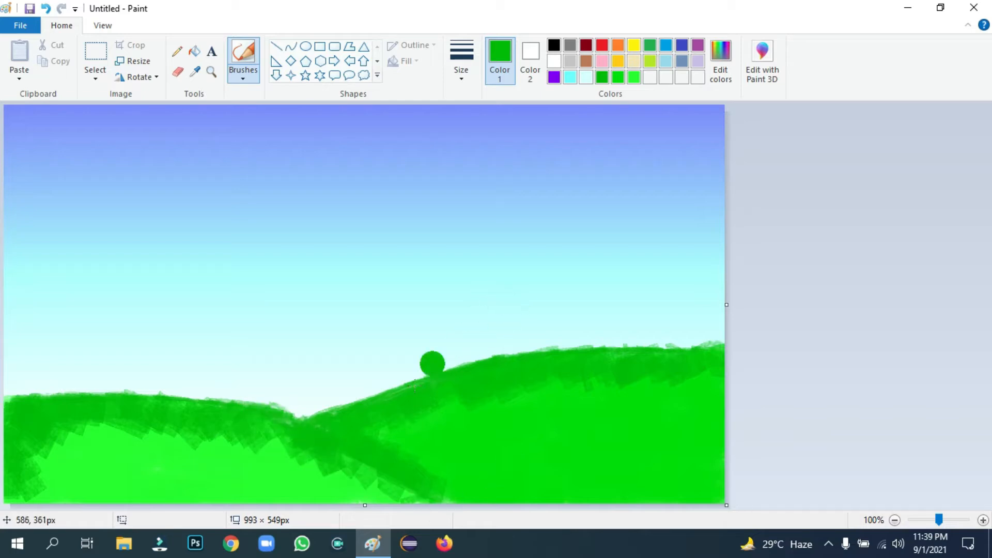
Lower the luminance to a deep green and paint bold bands along both ridges
click(720, 72)
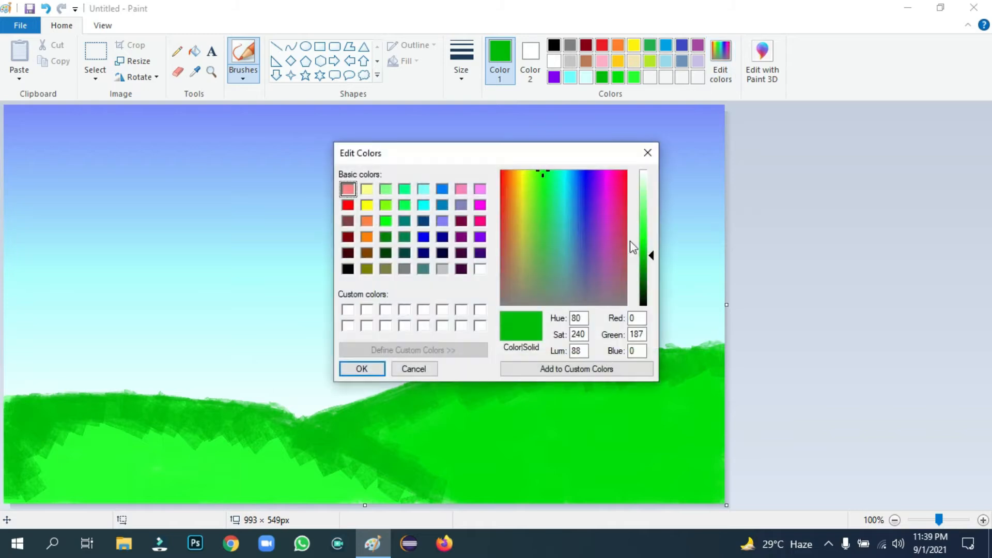
drag(645, 248, 645, 281)
click(373, 372)
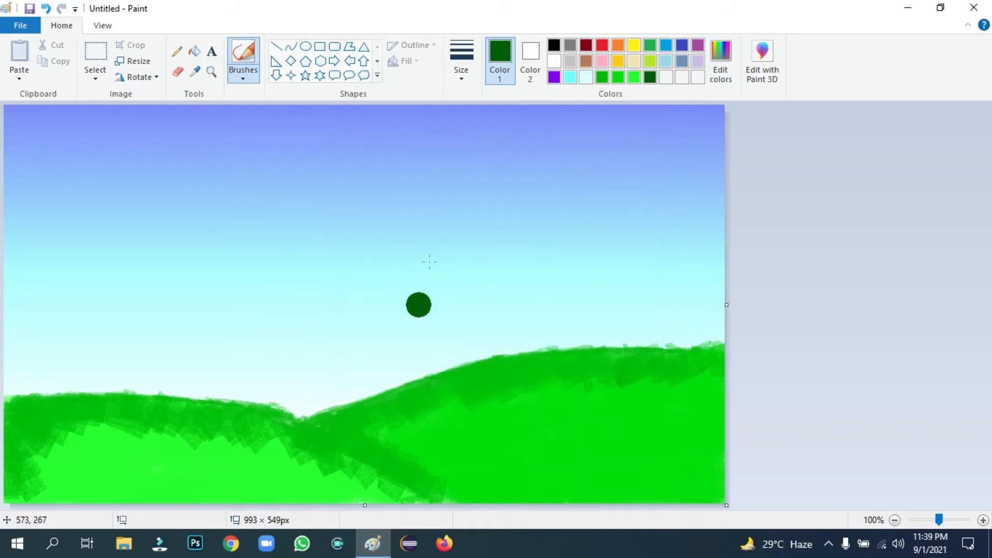
mouse_move(411, 393)
mouse_down()
mouse_move(311, 430)
mouse_move(458, 374)
mouse_move(583, 362)
mouse_move(548, 357)
mouse_move(744, 351)
mouse_up()
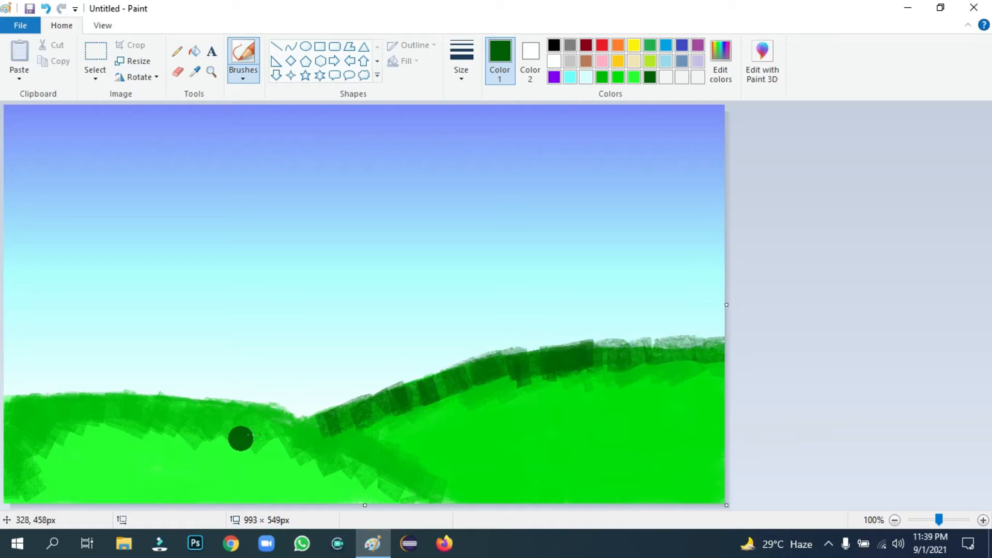
mouse_move(350, 443)
mouse_down()
mouse_move(168, 414)
mouse_move(10, 408)
mouse_up()
drag(312, 430, 437, 482)
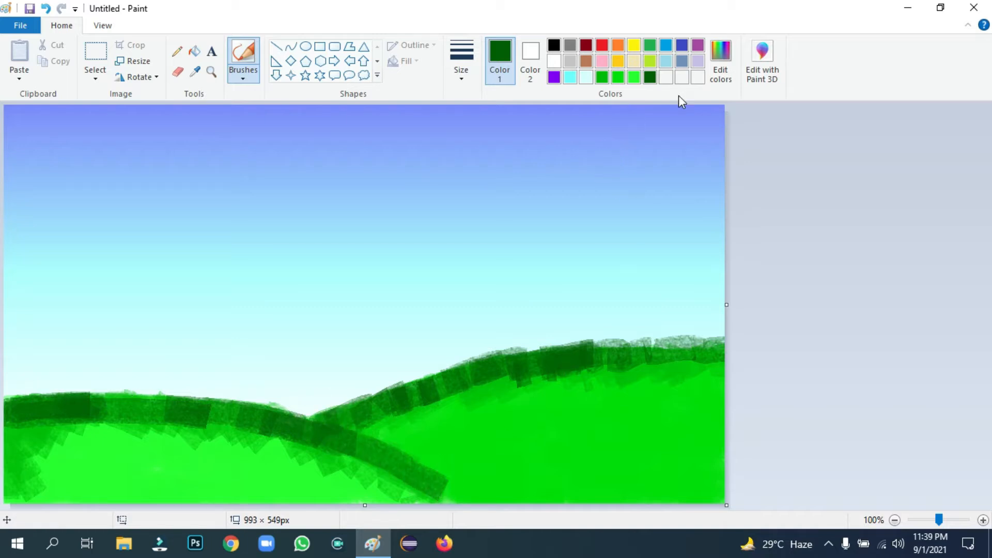
Mix a medium green at luminance 69 and shade the right ridge and left ridge
click(721, 62)
click(647, 268)
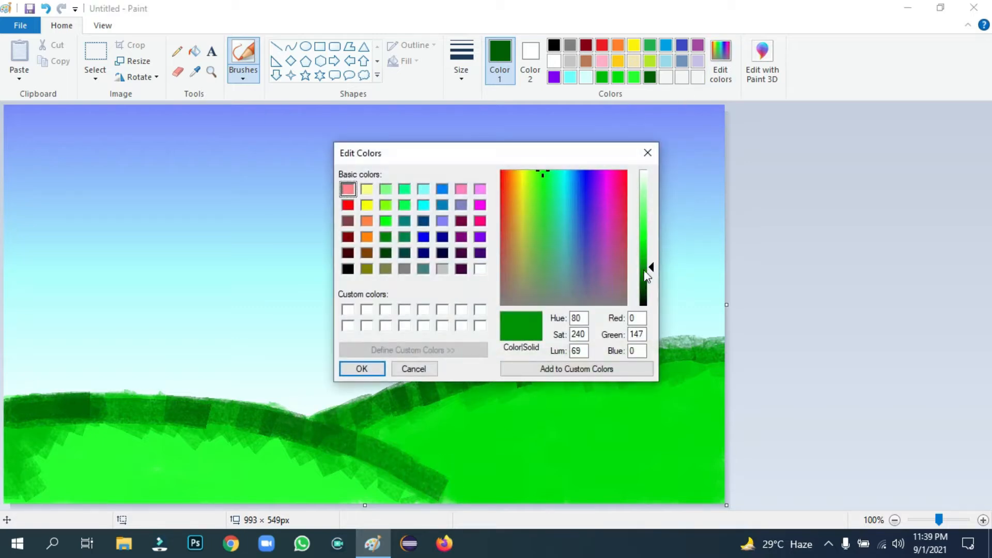
click(373, 378)
mouse_move(351, 396)
mouse_down()
mouse_move(448, 404)
mouse_move(408, 425)
mouse_up()
drag(521, 389, 460, 409)
drag(584, 381, 535, 401)
drag(636, 378, 710, 374)
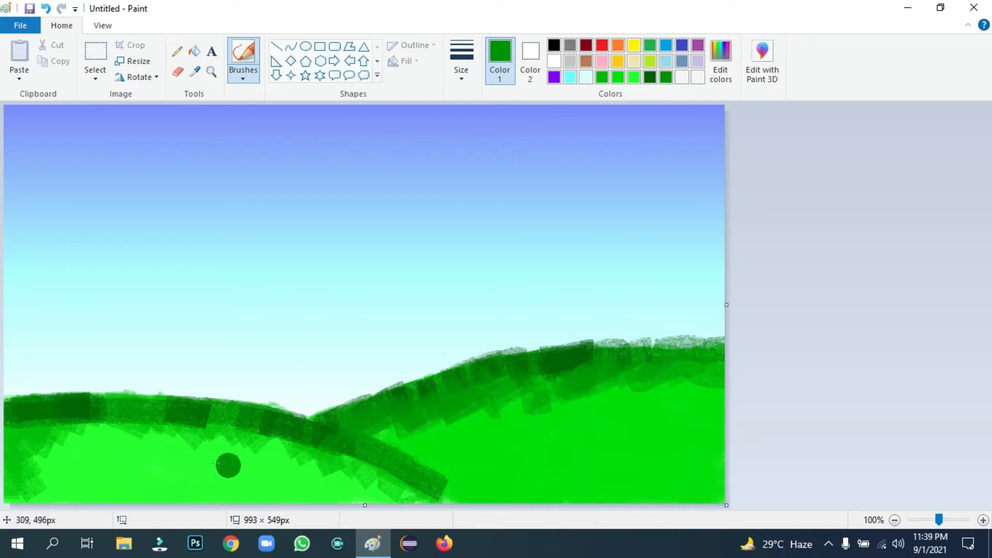
mouse_move(111, 421)
mouse_down()
mouse_move(57, 417)
mouse_move(28, 430)
mouse_move(58, 401)
mouse_move(98, 399)
mouse_move(199, 437)
mouse_move(367, 463)
mouse_up()
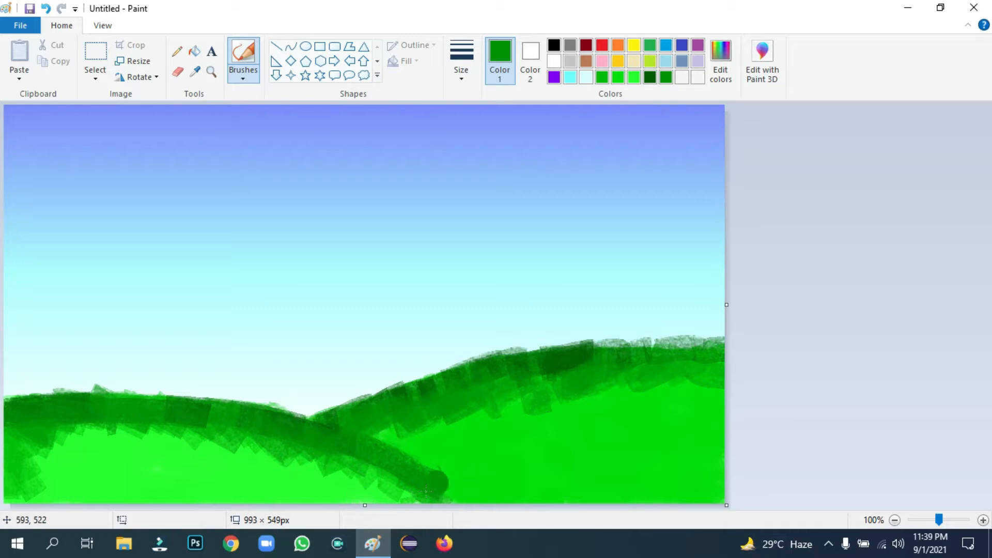
Brighten the green and brush it over the lower slopes and right ridge to soften the shading
click(722, 61)
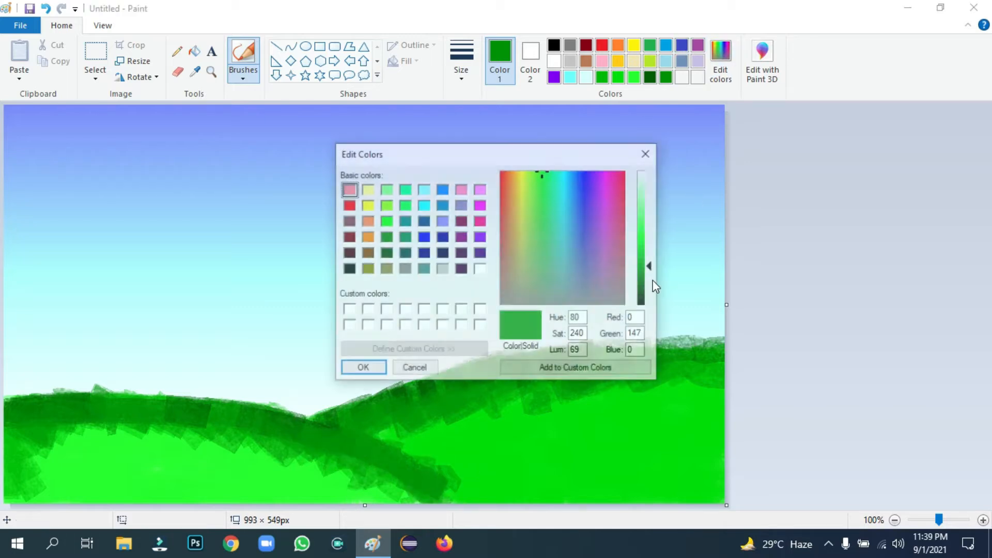
click(643, 254)
click(364, 368)
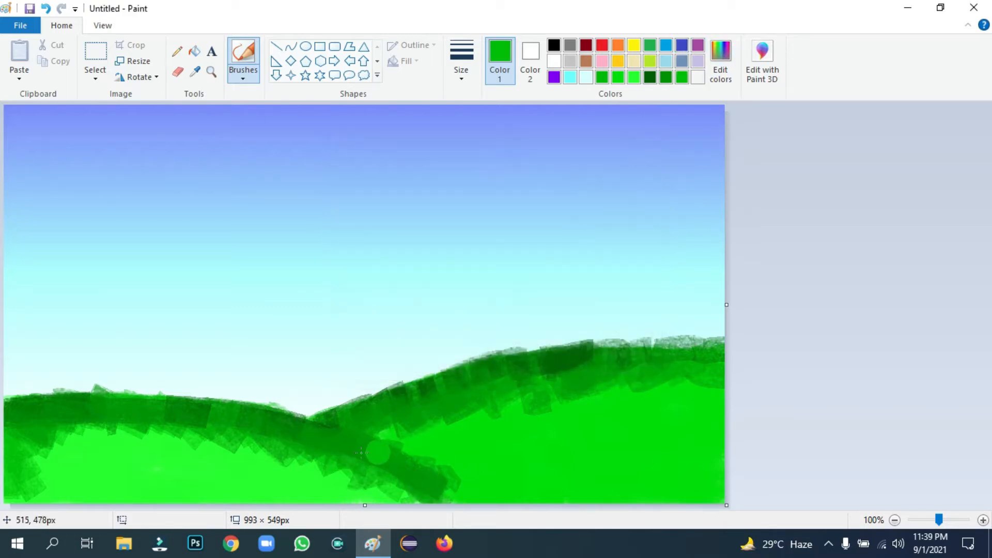
mouse_move(378, 452)
mouse_down()
mouse_move(43, 447)
mouse_move(101, 513)
mouse_up()
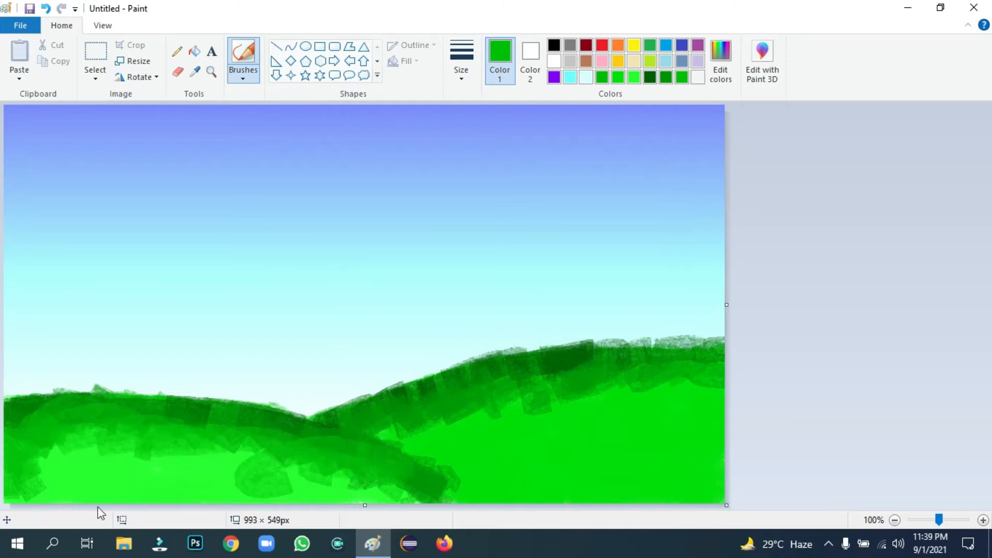
mouse_move(393, 419)
mouse_down()
mouse_move(499, 387)
mouse_move(612, 362)
mouse_up()
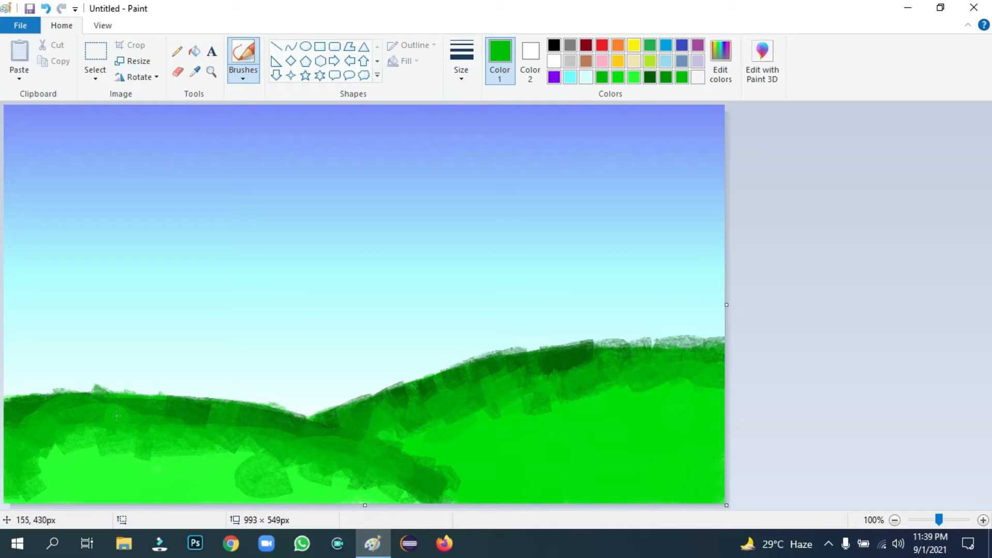
click(98, 466)
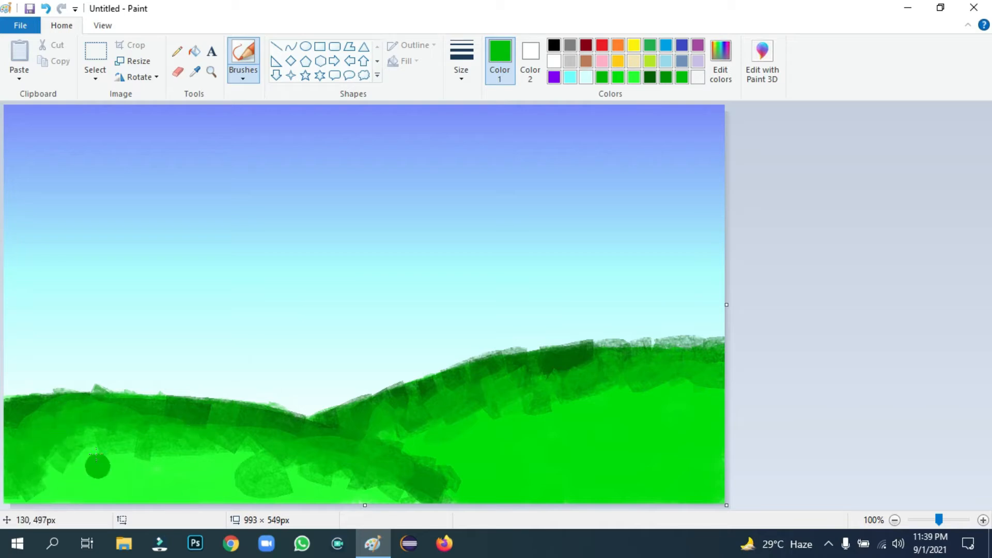
mouse_move(152, 420)
mouse_down()
mouse_move(214, 485)
mouse_move(260, 440)
mouse_move(301, 469)
mouse_move(386, 487)
mouse_move(188, 463)
mouse_move(78, 468)
mouse_move(70, 500)
mouse_move(166, 486)
mouse_up()
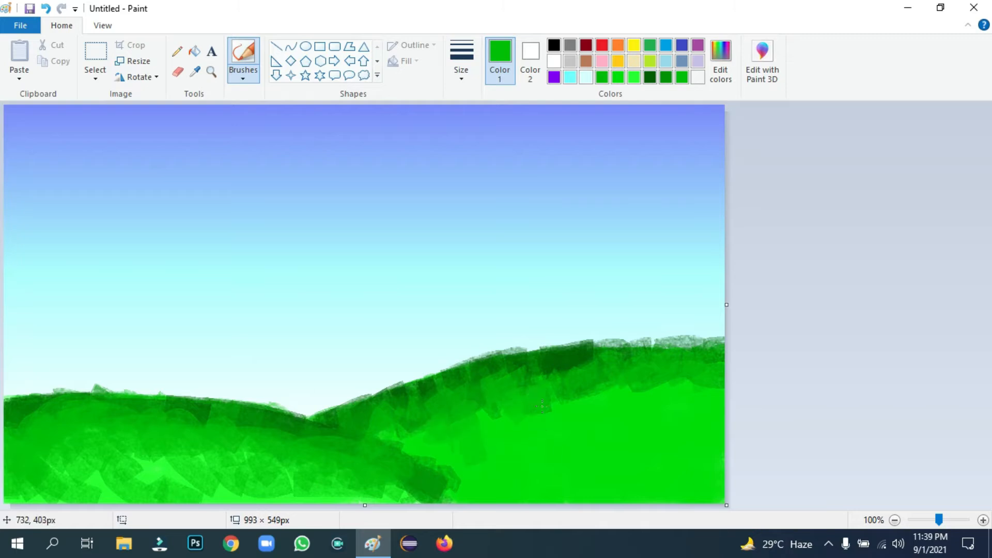
mouse_move(543, 406)
mouse_down()
mouse_move(694, 431)
mouse_move(703, 381)
mouse_move(642, 375)
mouse_move(469, 415)
mouse_move(426, 476)
mouse_move(441, 482)
mouse_move(437, 494)
mouse_move(460, 499)
mouse_move(435, 436)
mouse_move(470, 470)
mouse_move(368, 438)
mouse_move(502, 501)
mouse_move(502, 490)
mouse_move(577, 500)
mouse_move(576, 449)
mouse_move(600, 459)
mouse_move(610, 440)
mouse_move(590, 400)
mouse_up()
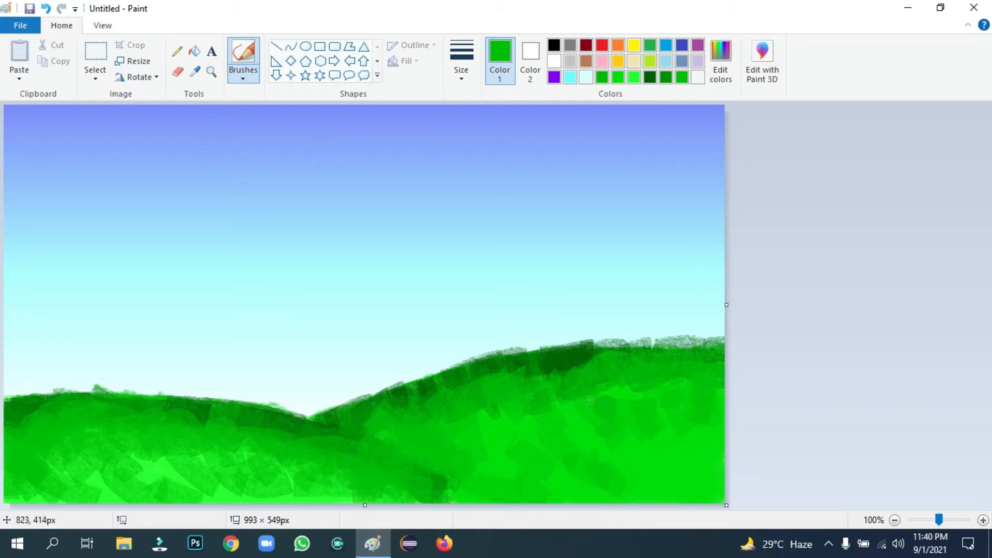
Draw a thick gold two-legged frame with a top bar on the left hill
click(620, 60)
click(177, 51)
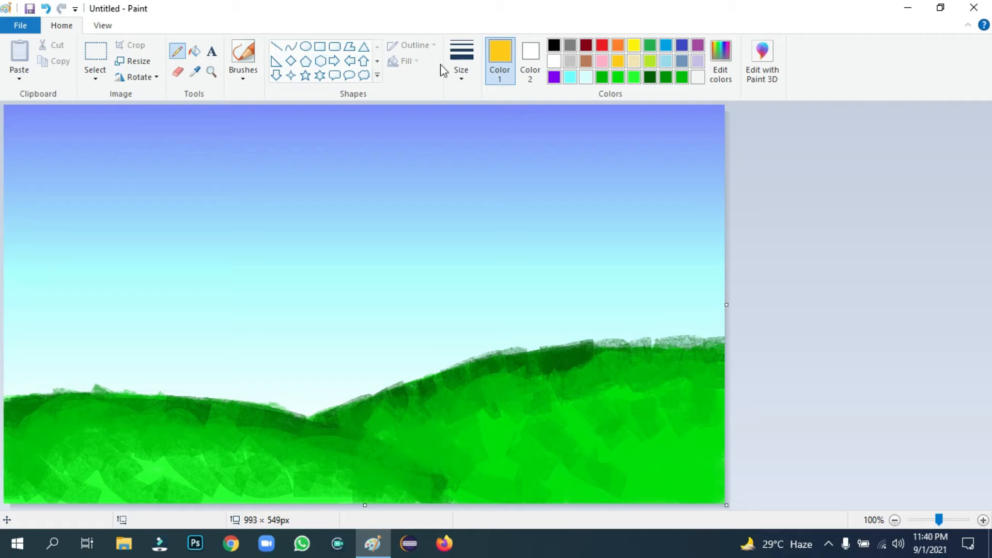
click(471, 65)
click(489, 189)
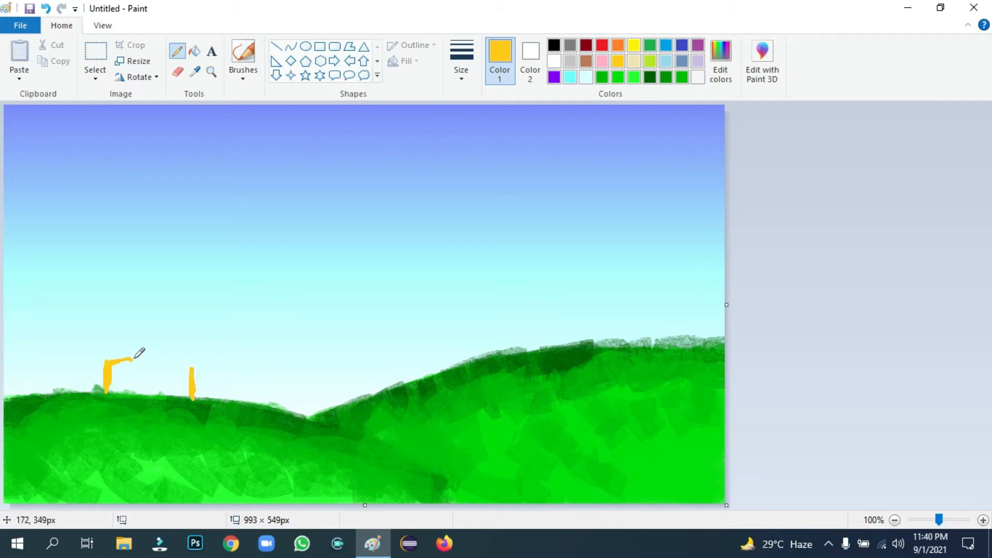
drag(155, 357, 168, 356)
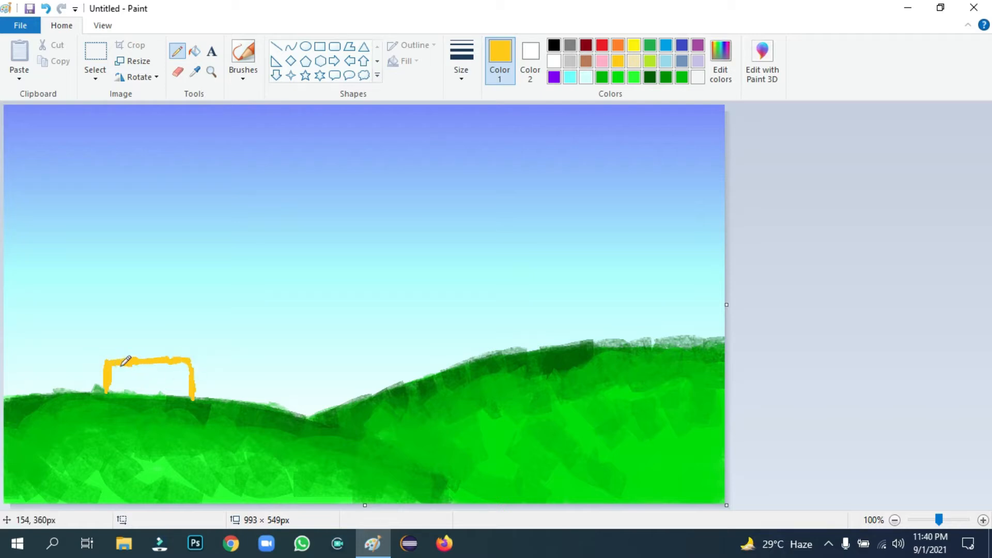
Outline a red dome-shaped roof above the gold frame
click(602, 46)
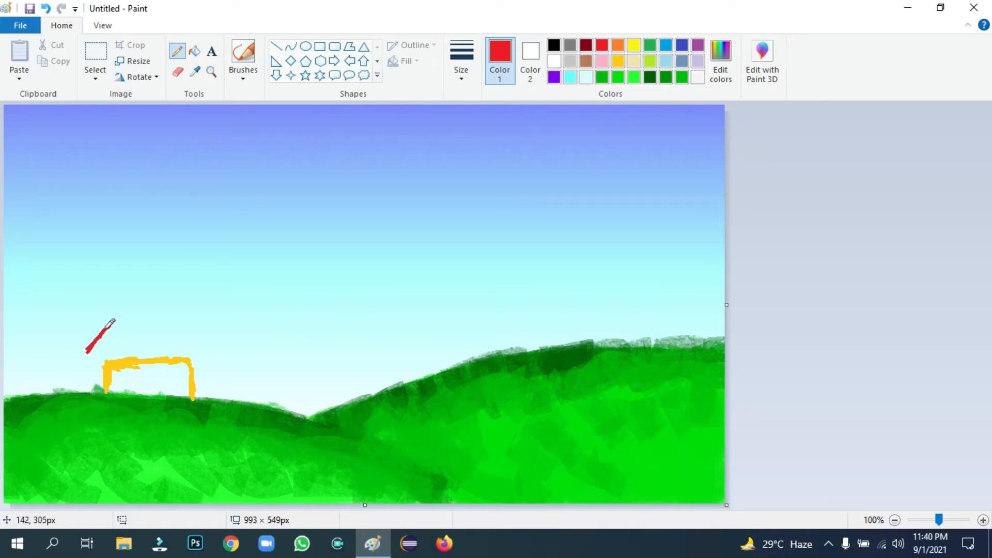
drag(145, 321, 160, 320)
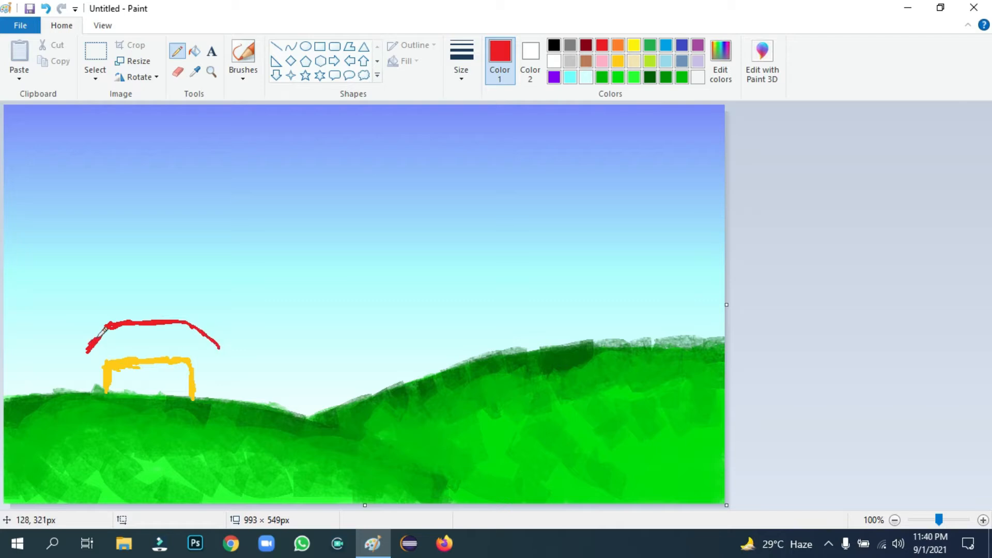
mouse_move(88, 359)
mouse_down()
mouse_move(184, 364)
mouse_move(224, 353)
mouse_move(137, 359)
mouse_up()
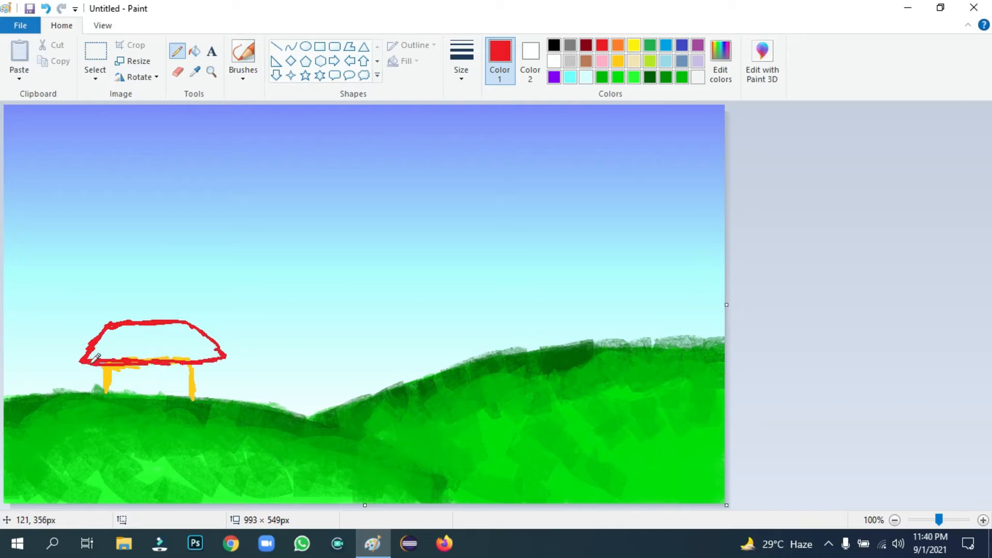
drag(143, 341, 125, 339)
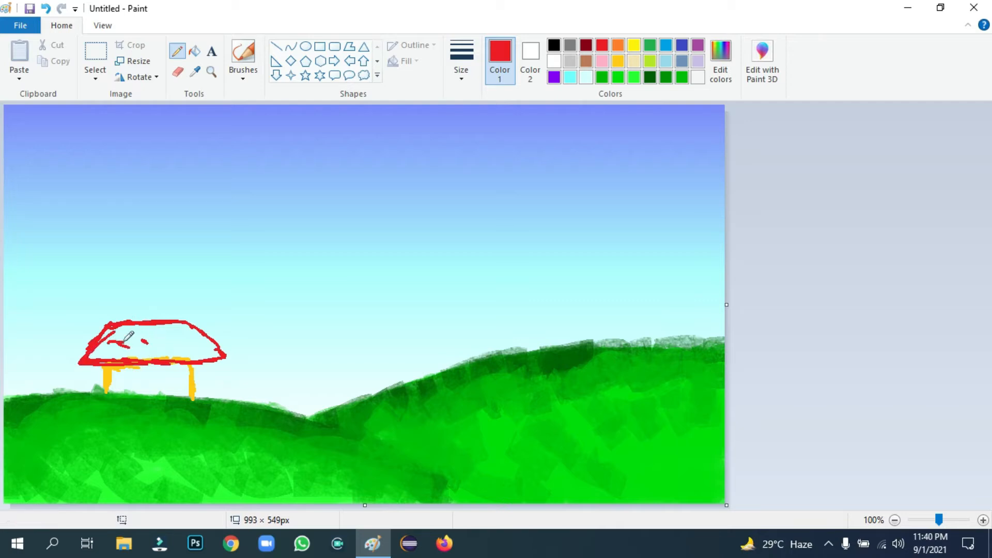
Zoom to 200% and scribble red pencil strokes into most of the roof dome
click(944, 520)
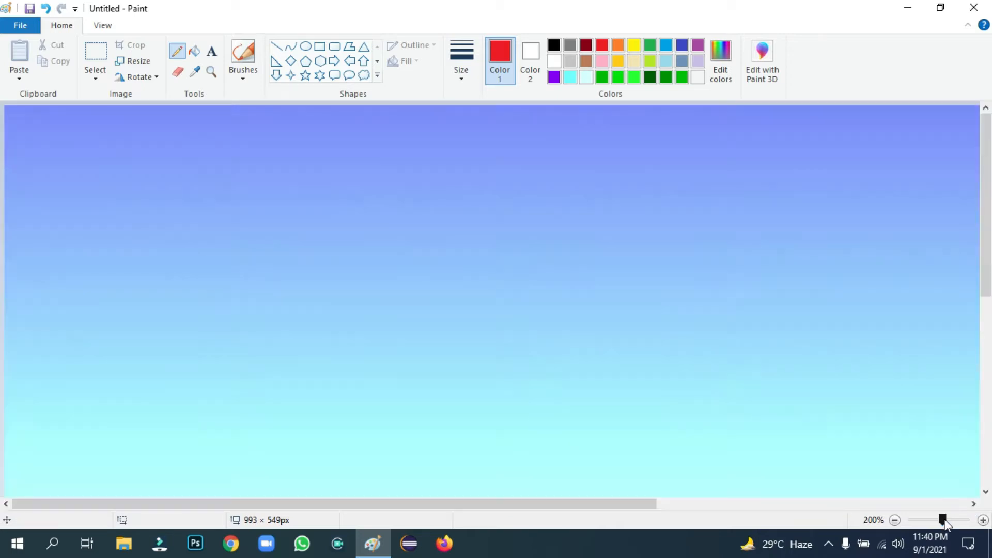
scroll(962, 368, down, 5)
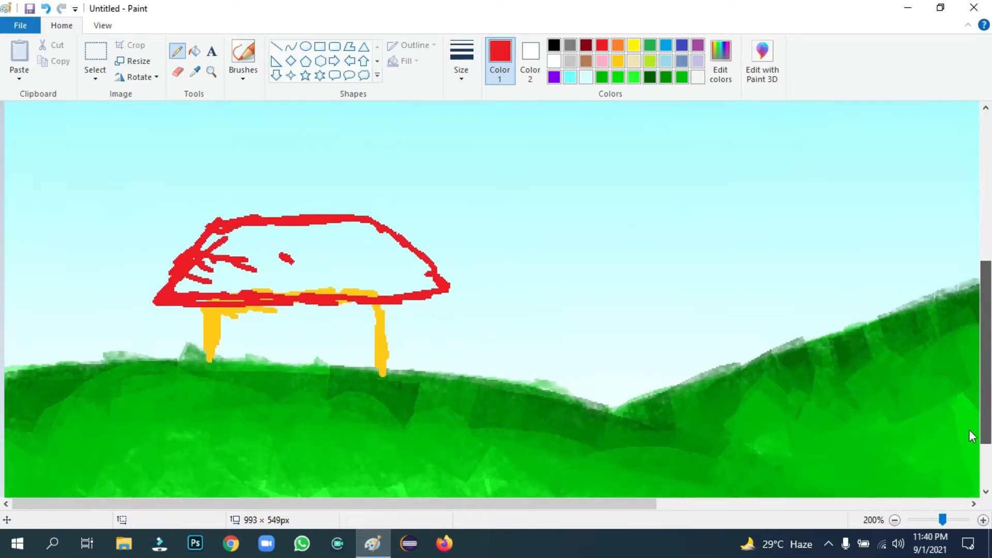
click(461, 78)
click(475, 199)
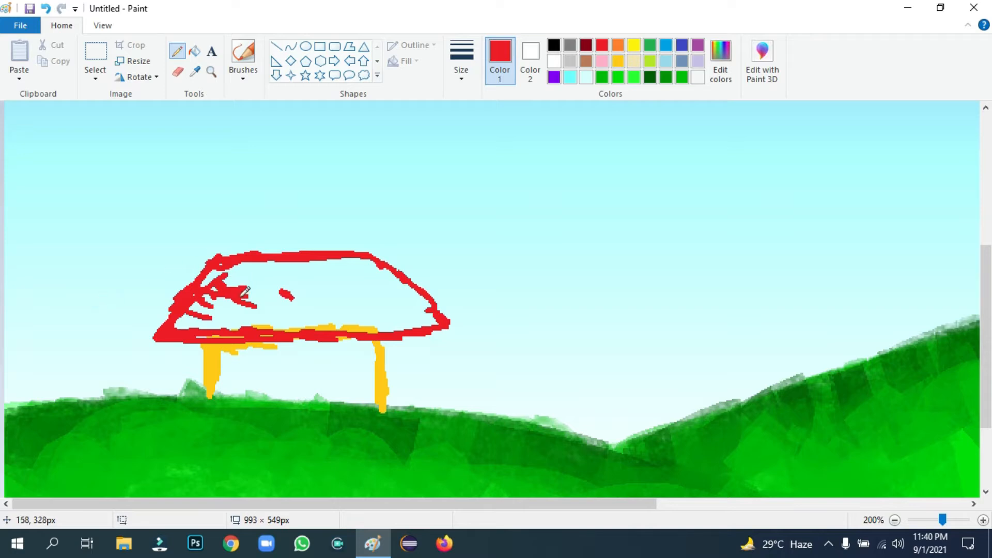
mouse_move(245, 292)
mouse_down()
mouse_move(199, 310)
mouse_move(208, 300)
mouse_up()
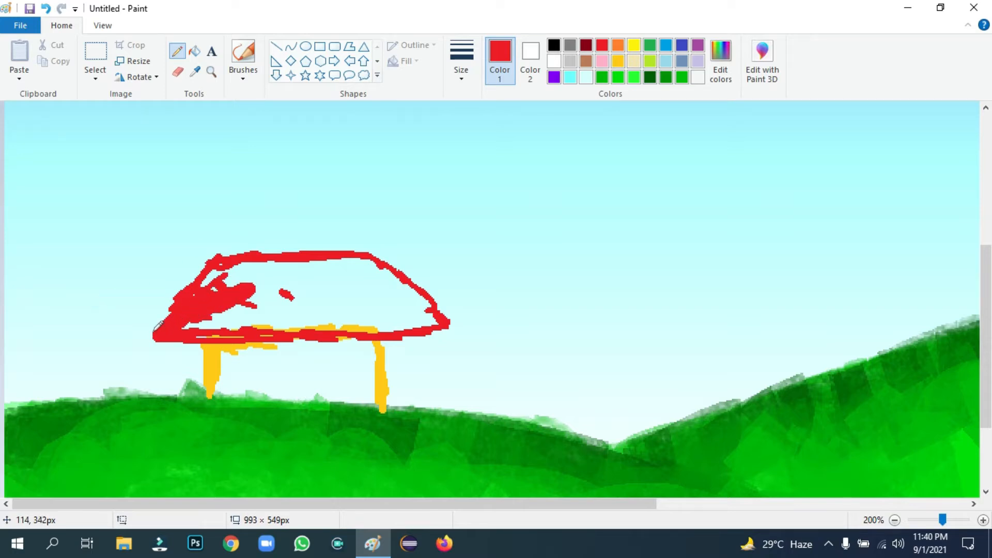
drag(157, 327, 181, 305)
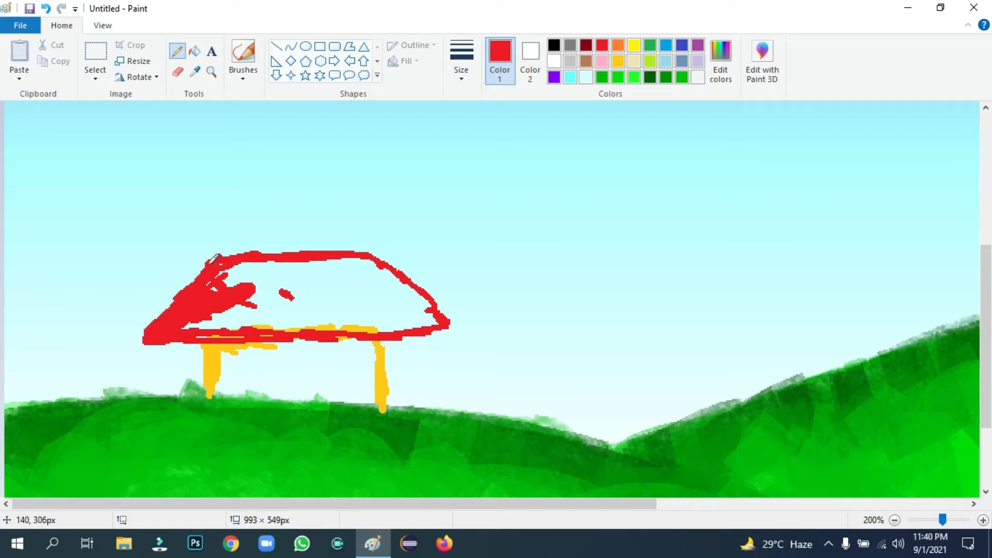
drag(149, 337, 224, 283)
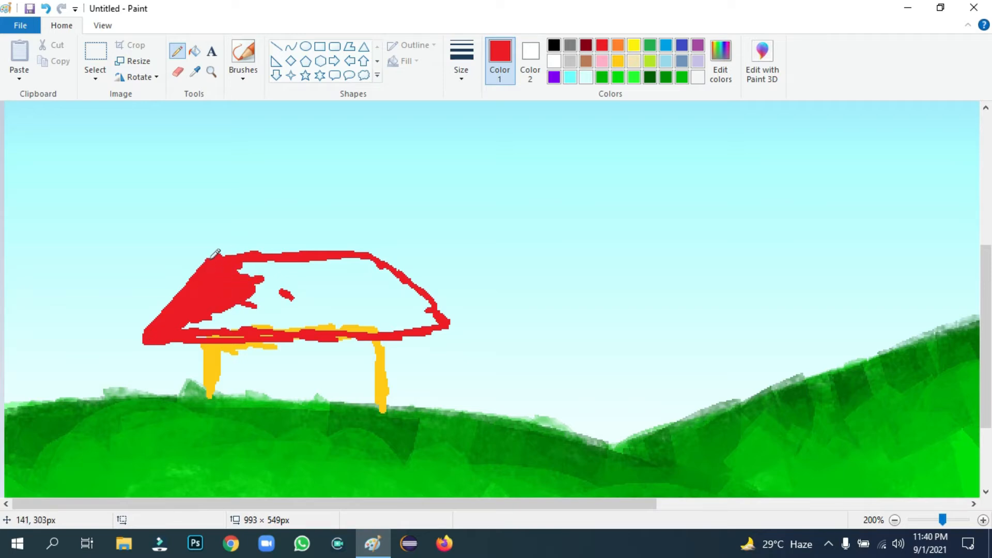
drag(257, 253, 280, 262)
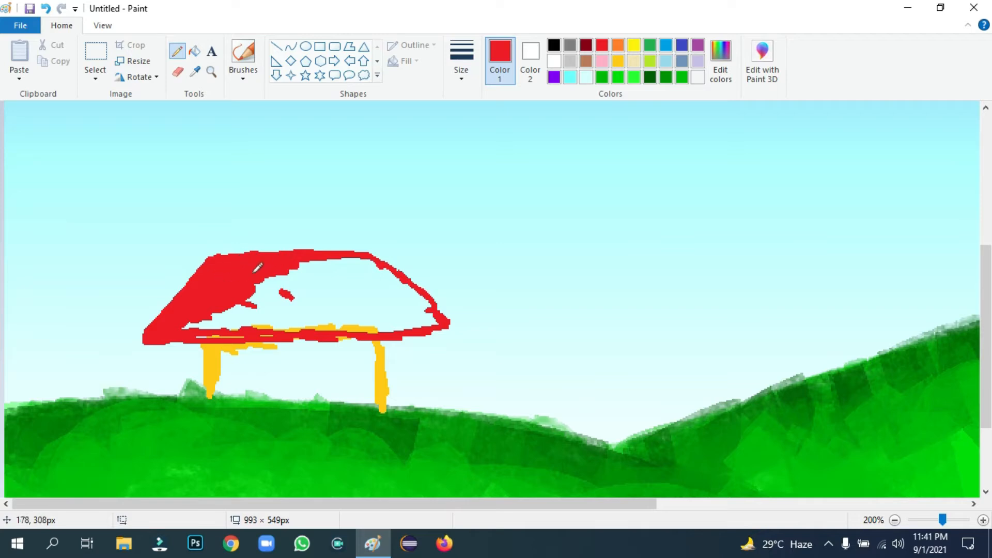
mouse_move(225, 296)
mouse_down()
mouse_move(211, 320)
mouse_move(249, 331)
mouse_move(223, 319)
mouse_move(309, 289)
mouse_move(234, 302)
mouse_move(267, 307)
mouse_move(265, 297)
mouse_move(317, 274)
mouse_move(308, 268)
mouse_move(360, 254)
mouse_up()
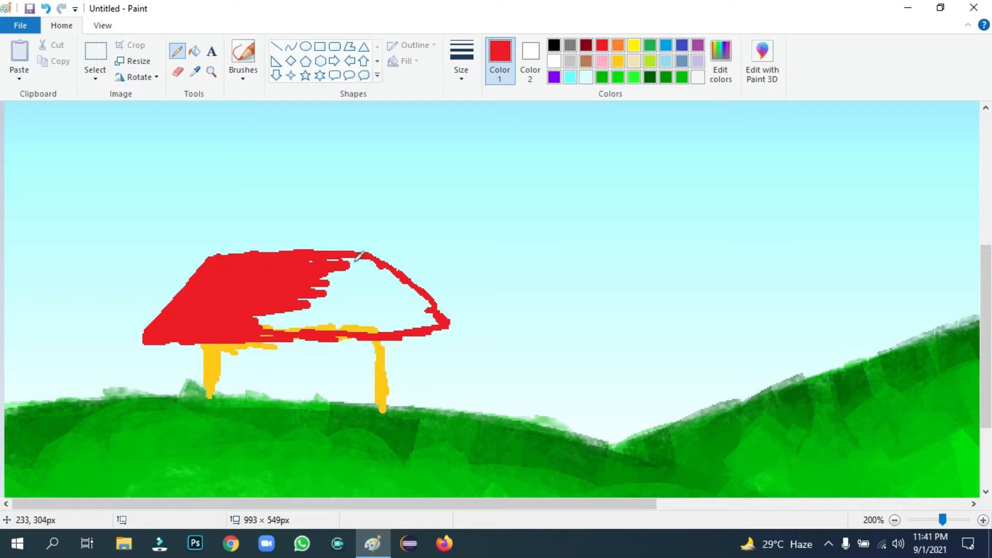
mouse_move(262, 314)
mouse_down()
mouse_move(291, 330)
mouse_move(266, 326)
mouse_move(285, 316)
mouse_move(272, 310)
mouse_move(313, 294)
mouse_move(323, 277)
mouse_move(295, 283)
mouse_move(370, 262)
mouse_up()
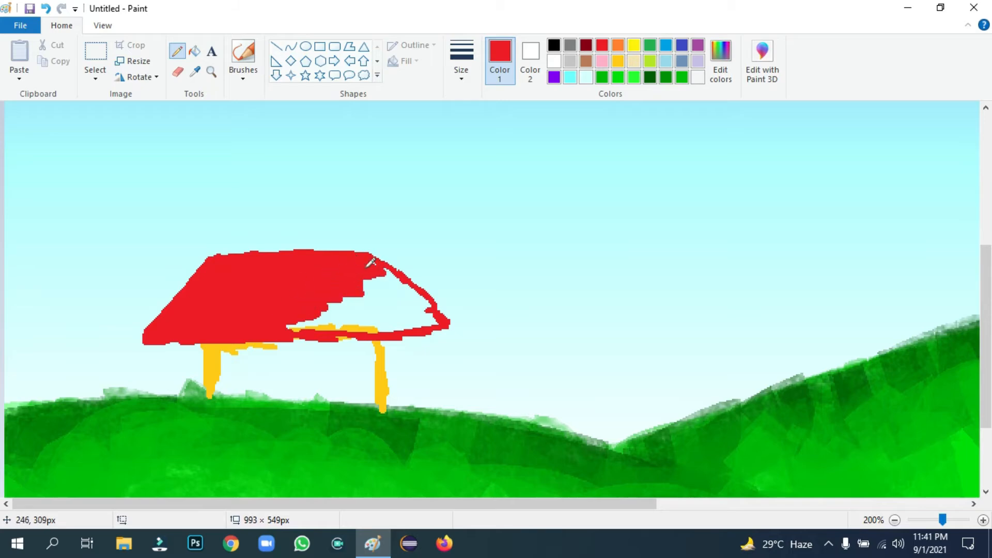
Mix a lighter coral-red by raising the red's luminosity in Edit colors
click(720, 56)
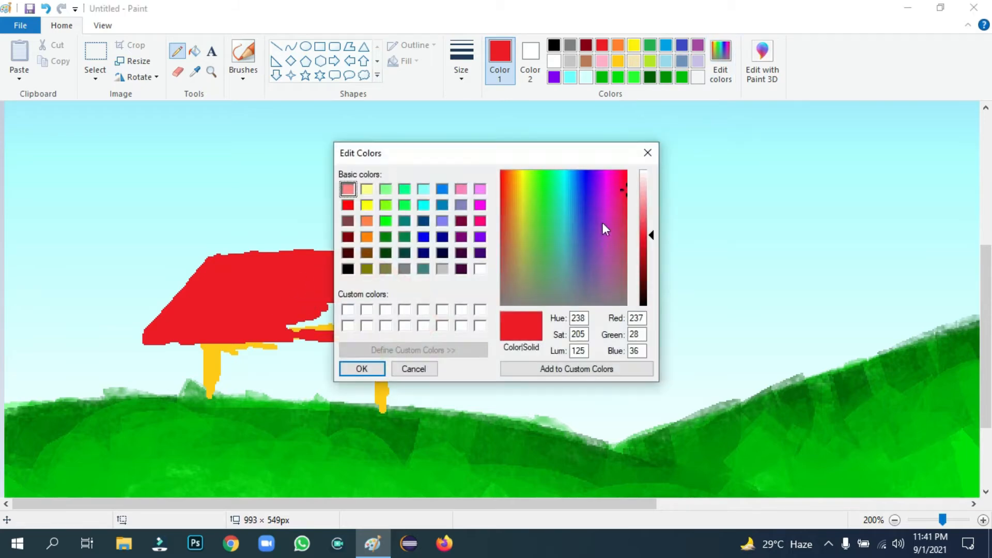
drag(651, 236, 649, 217)
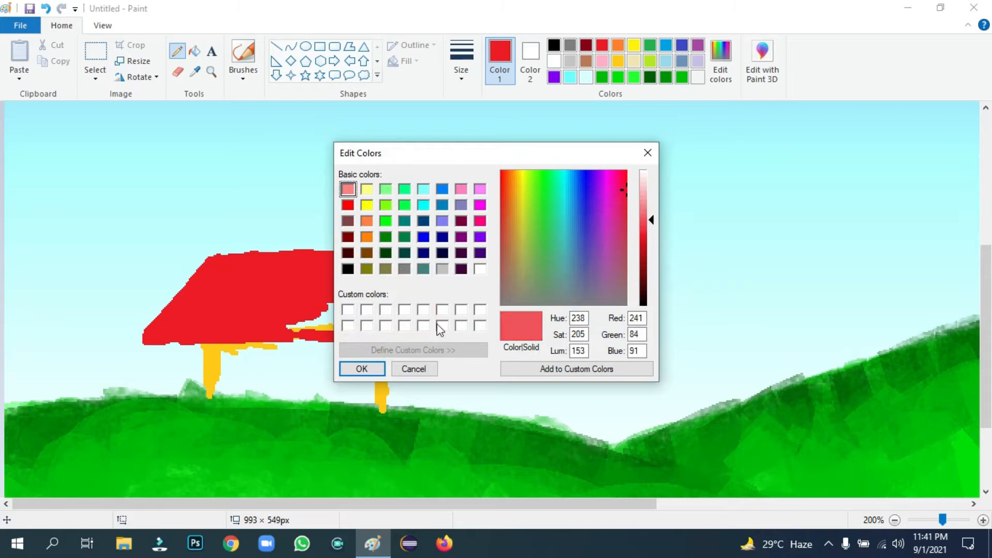
click(362, 368)
Fill the roof's right side with the lighter red, undoing stray strokes
mouse_move(285, 336)
mouse_down()
mouse_move(310, 331)
mouse_move(290, 325)
mouse_move(331, 311)
mouse_move(342, 292)
mouse_up()
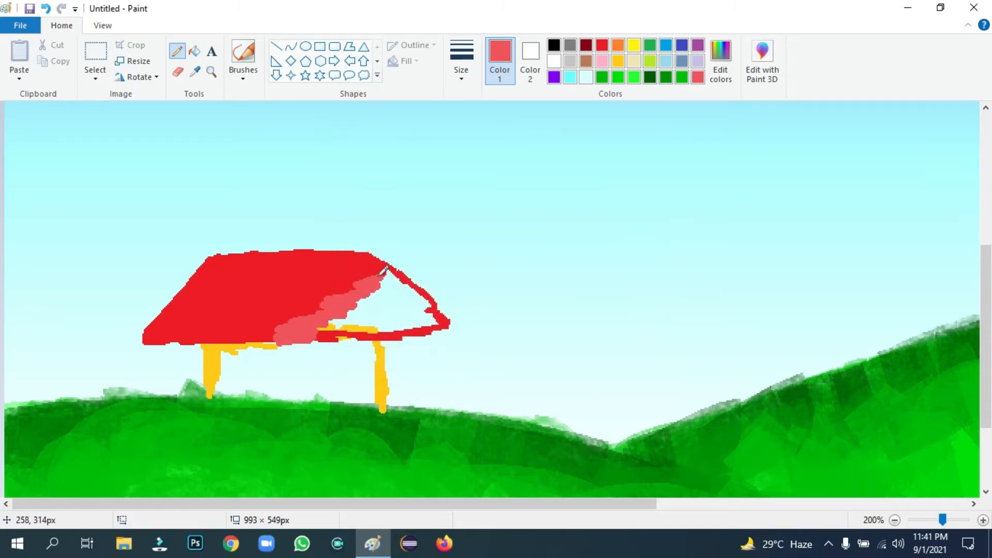
mouse_move(397, 272)
mouse_down()
mouse_move(373, 295)
mouse_move(412, 280)
mouse_move(439, 306)
mouse_up()
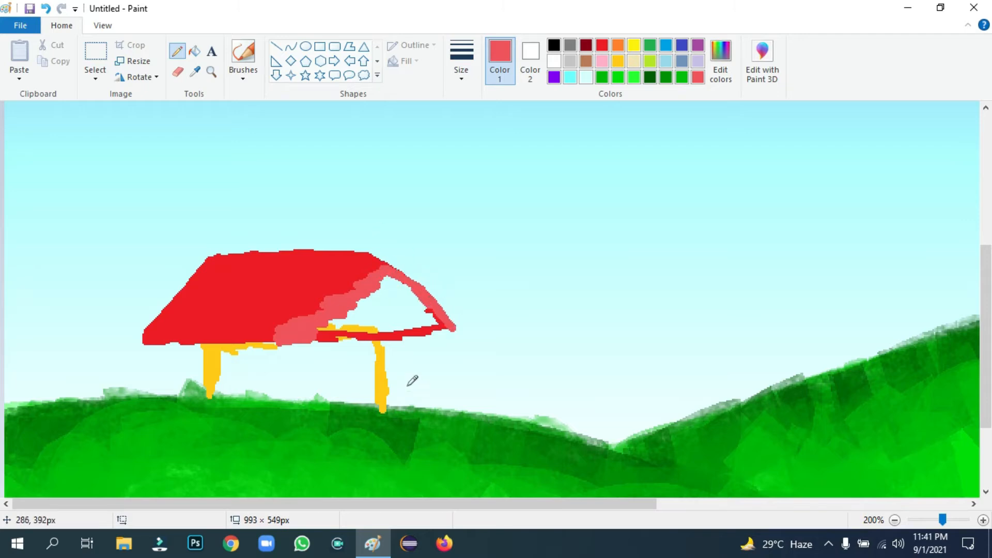
drag(316, 332, 448, 319)
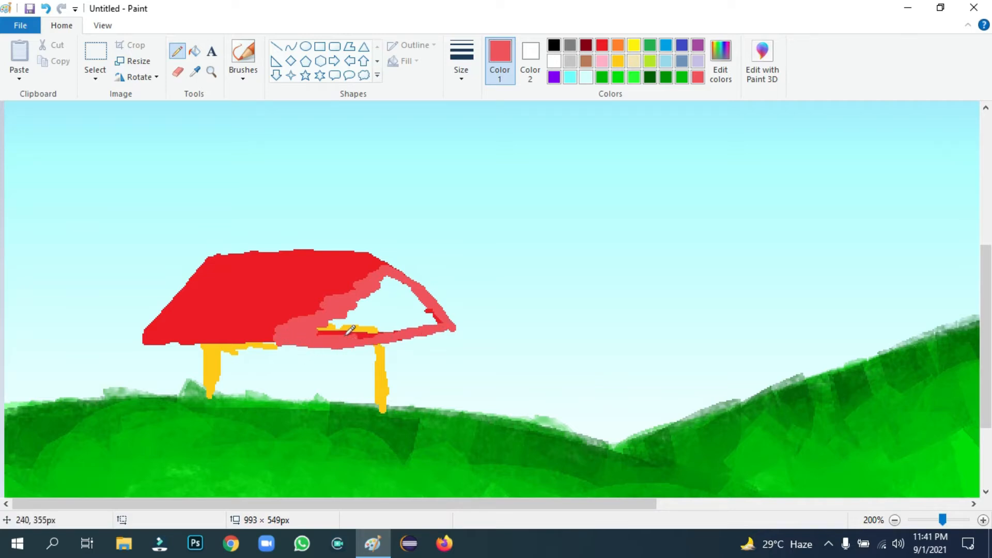
mouse_move(351, 330)
mouse_down()
mouse_move(346, 315)
mouse_move(366, 309)
mouse_move(361, 327)
mouse_up()
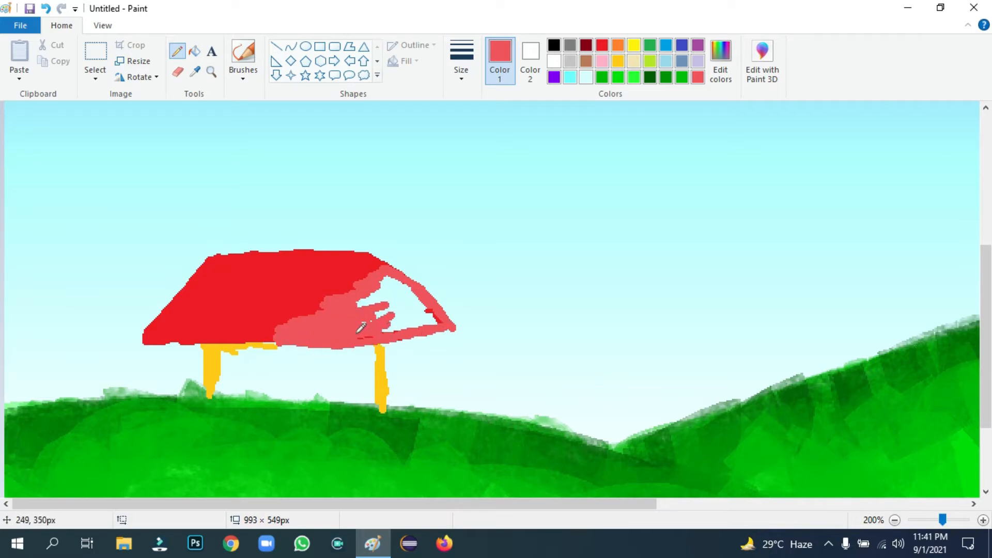
key(ctrl+z)
key(ctrl+z)
key(ctrl+z)
key(ctrl+z)
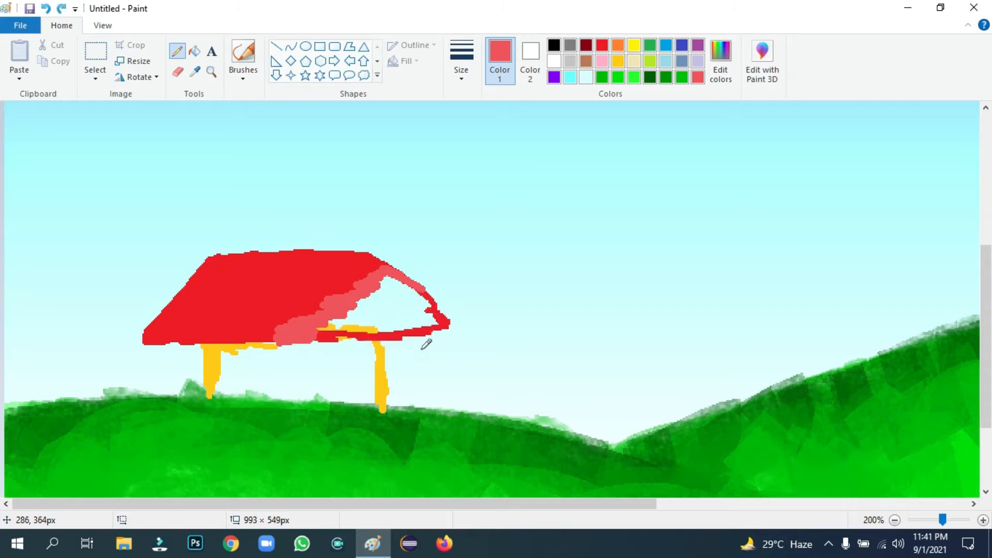
mouse_move(387, 262)
mouse_down()
mouse_move(453, 332)
mouse_move(440, 311)
mouse_move(433, 335)
mouse_move(443, 335)
mouse_move(289, 334)
mouse_up()
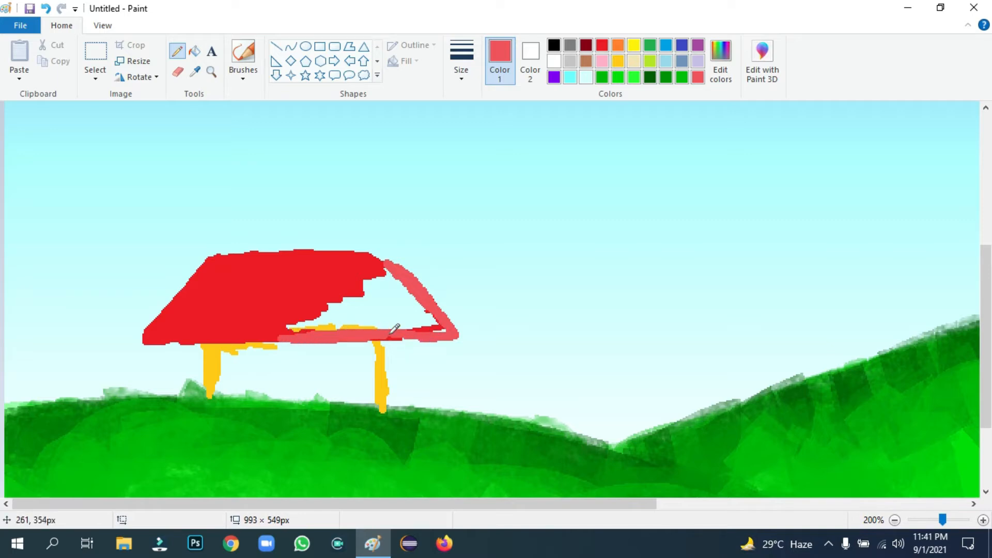
mouse_move(437, 328)
mouse_down()
mouse_move(383, 293)
mouse_move(431, 294)
mouse_move(373, 253)
mouse_move(404, 265)
mouse_move(411, 298)
mouse_move(393, 324)
mouse_move(289, 330)
mouse_move(375, 292)
mouse_move(369, 276)
mouse_move(384, 270)
mouse_move(373, 269)
mouse_move(372, 296)
mouse_move(359, 309)
mouse_move(404, 315)
mouse_move(374, 319)
mouse_up()
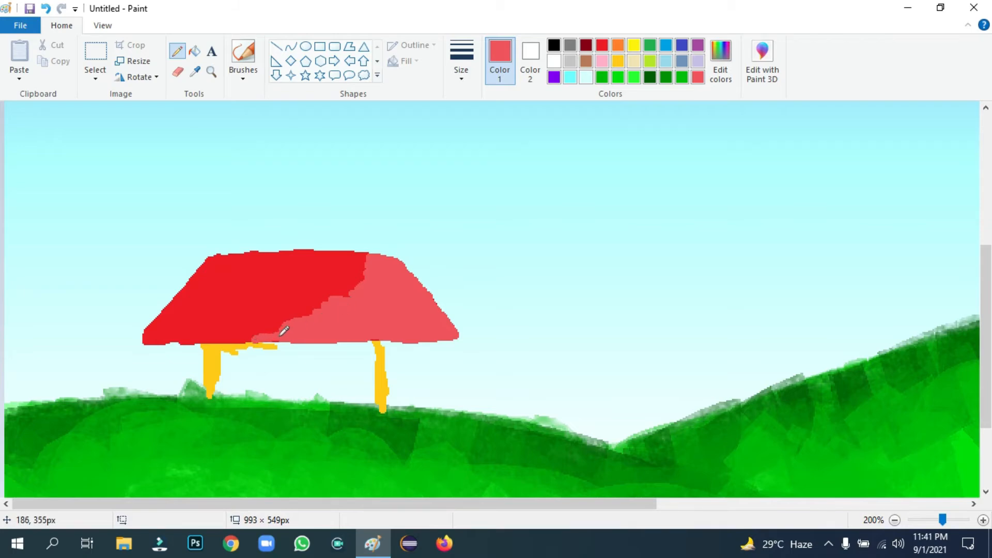
Darken the light red slightly and paint a mid-red band across the roof
click(720, 63)
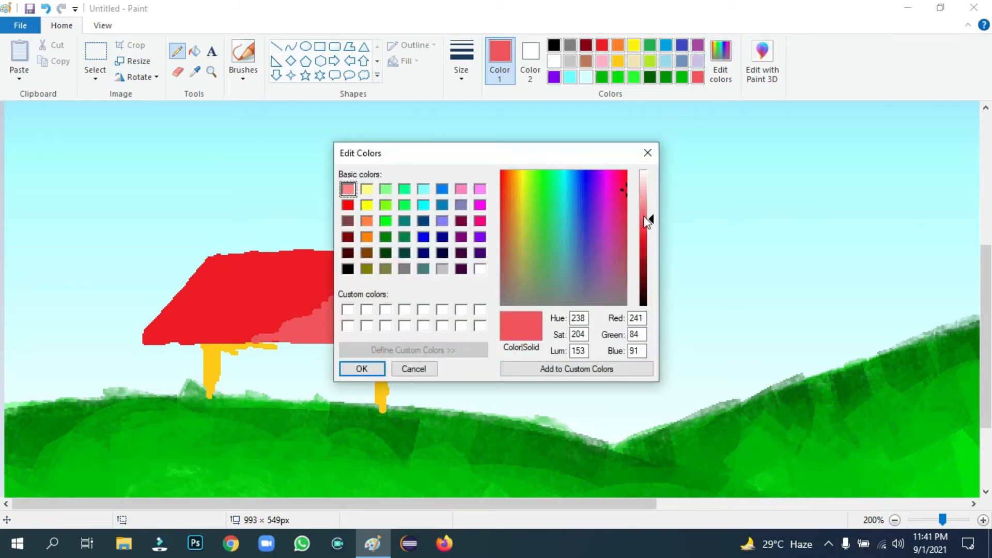
drag(647, 221, 650, 232)
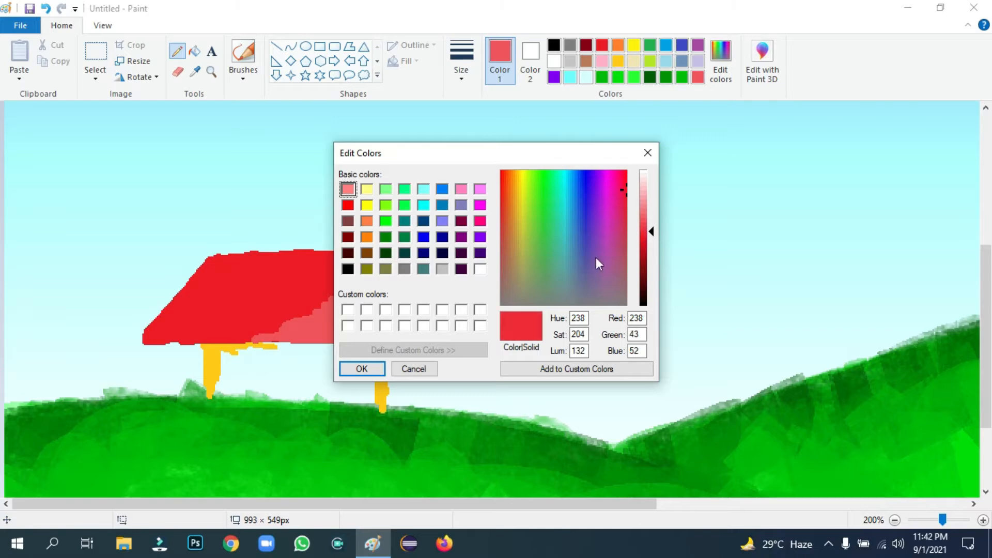
click(362, 368)
drag(319, 302, 375, 268)
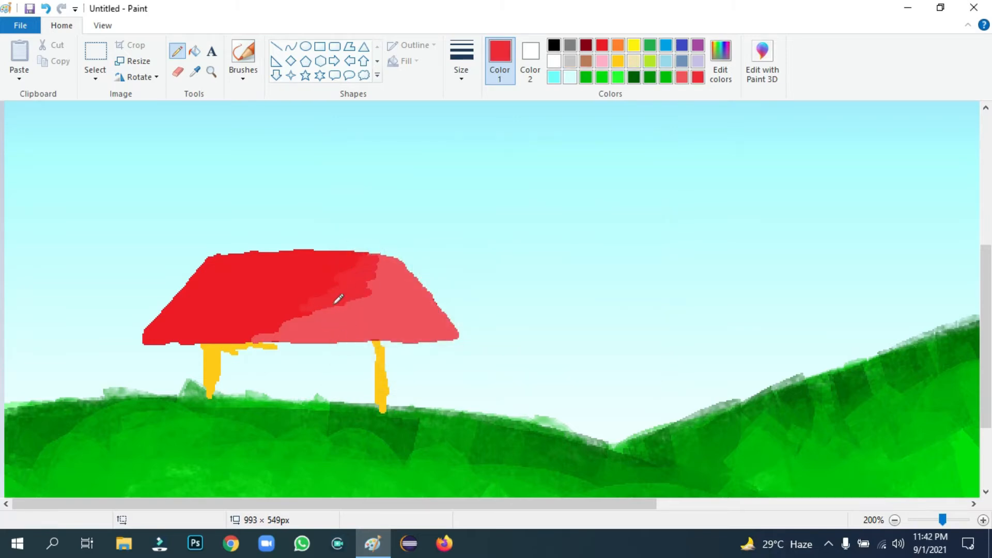
drag(338, 299, 292, 321)
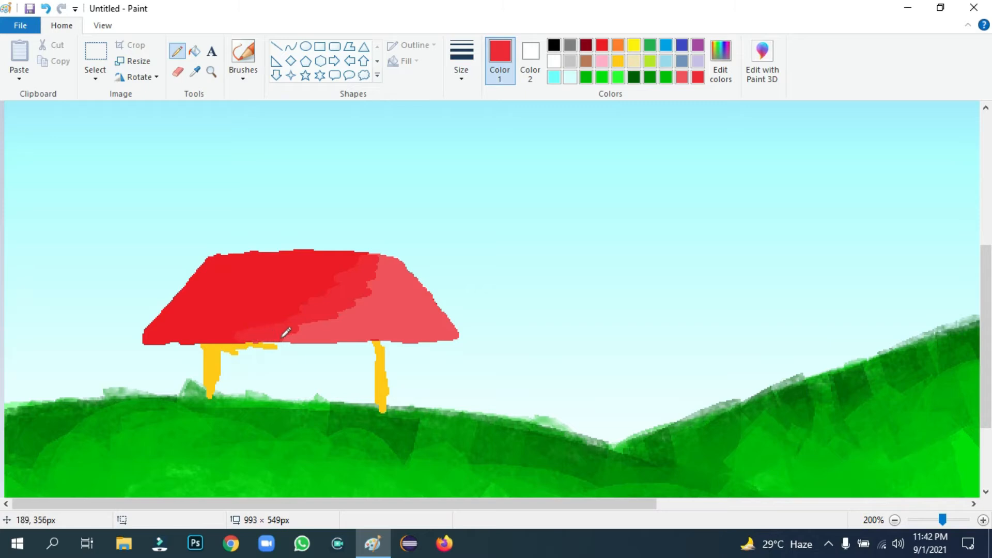
Sample the yellow from the hut's leg and extend the left leg up to the roof
click(195, 72)
click(205, 364)
mouse_move(210, 357)
mouse_down()
mouse_move(279, 341)
mouse_move(260, 345)
mouse_move(308, 348)
mouse_move(228, 382)
mouse_move(241, 391)
mouse_move(215, 392)
mouse_move(275, 387)
mouse_up()
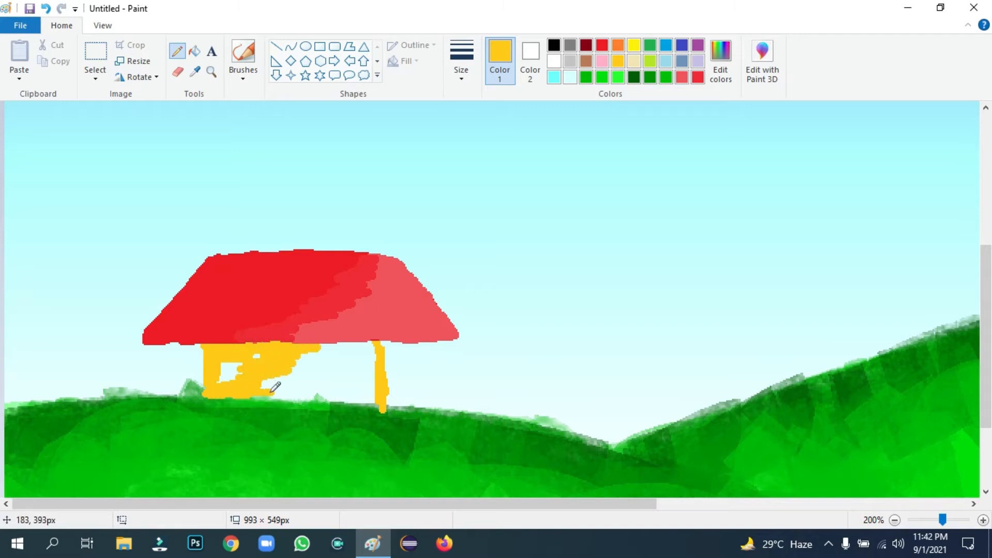
Fill the wall gaps in golden yellow, then cover the right wall and doorway in lighter yellow
mouse_move(221, 364)
mouse_down()
mouse_move(284, 382)
mouse_move(207, 403)
mouse_up()
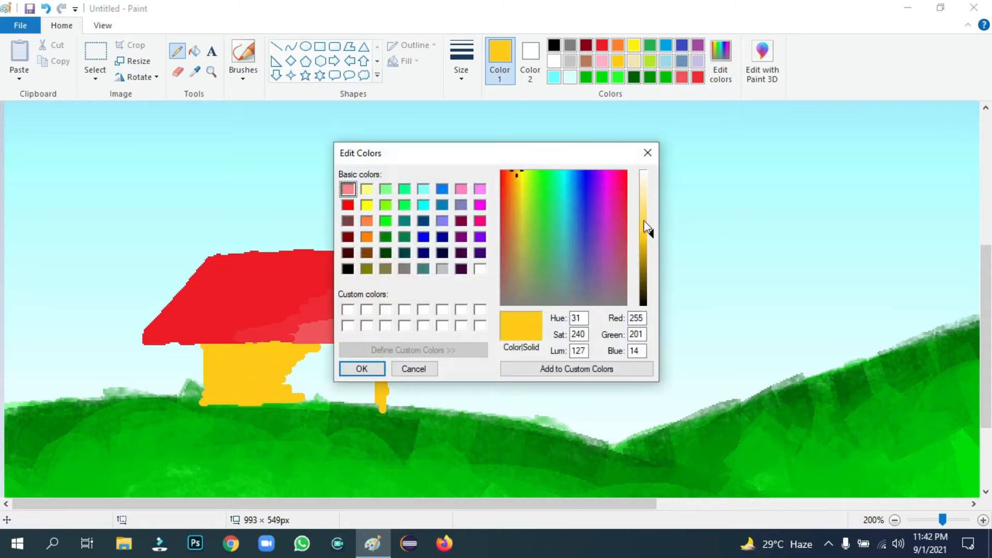
click(645, 218)
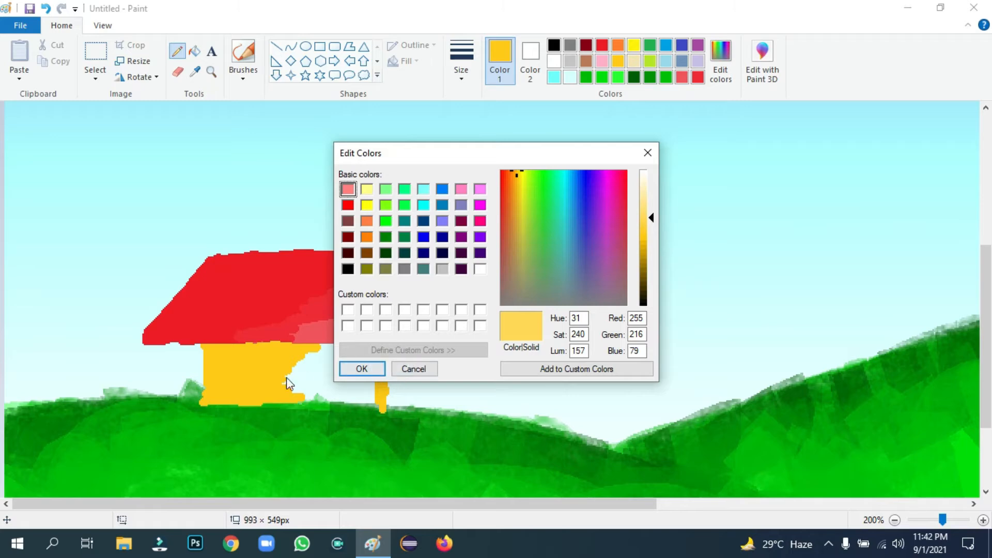
click(361, 368)
mouse_move(294, 385)
mouse_down()
mouse_move(315, 380)
mouse_move(284, 368)
mouse_move(311, 349)
mouse_move(301, 352)
mouse_move(374, 343)
mouse_move(380, 358)
mouse_move(375, 337)
mouse_move(366, 352)
mouse_move(388, 347)
mouse_move(389, 391)
mouse_up()
mouse_move(310, 399)
mouse_down()
mouse_move(337, 404)
mouse_move(318, 392)
mouse_move(369, 377)
mouse_move(323, 363)
mouse_move(358, 357)
mouse_move(319, 354)
mouse_move(369, 372)
mouse_move(378, 384)
mouse_move(350, 401)
mouse_move(371, 395)
mouse_up()
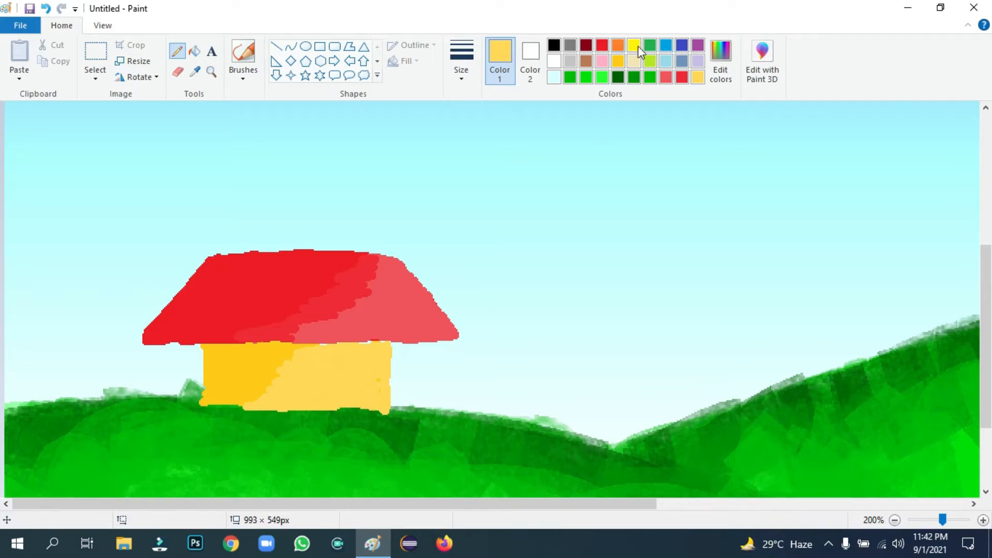
Choose light cream and the Pencil at its thickest size, viewing the picture at 100%
click(631, 63)
drag(939, 520, 923, 520)
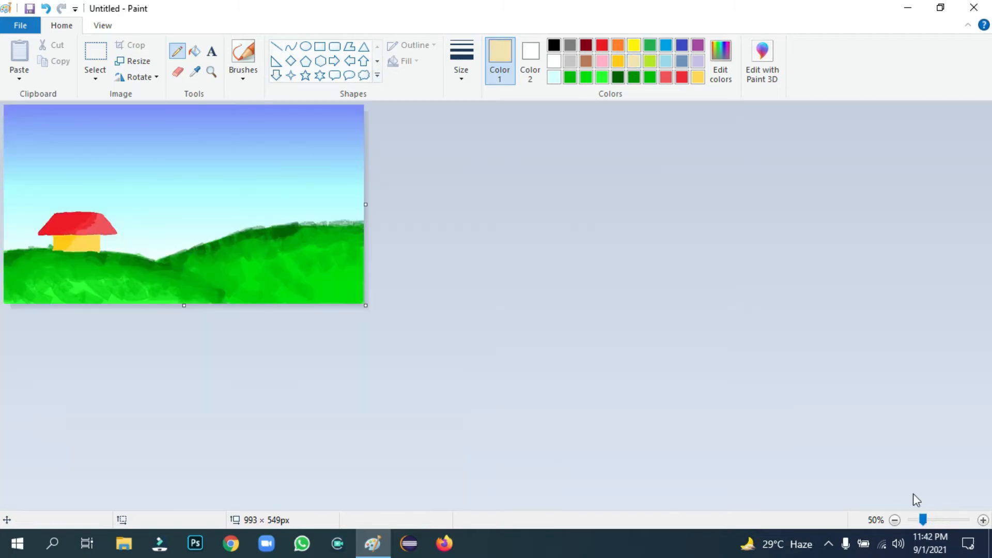
click(931, 520)
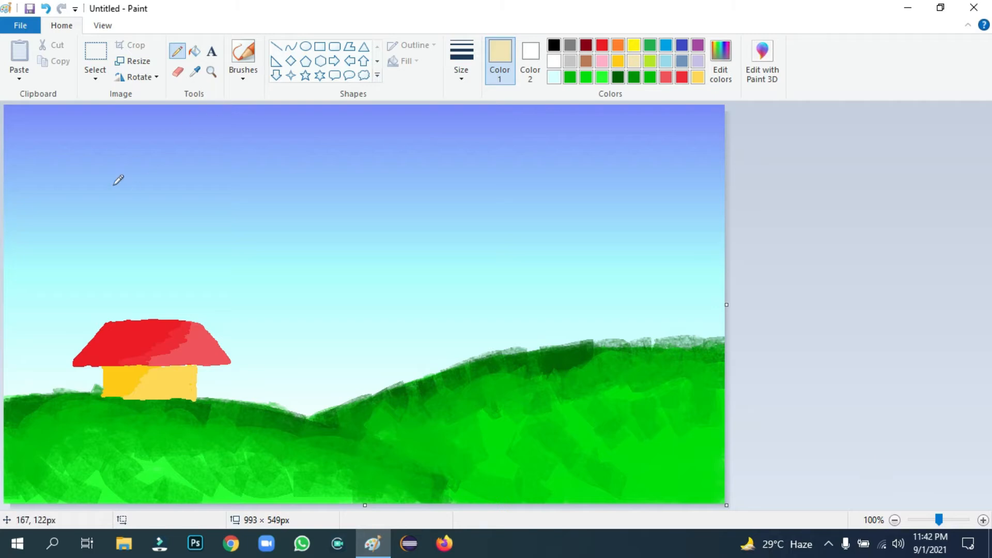
click(277, 46)
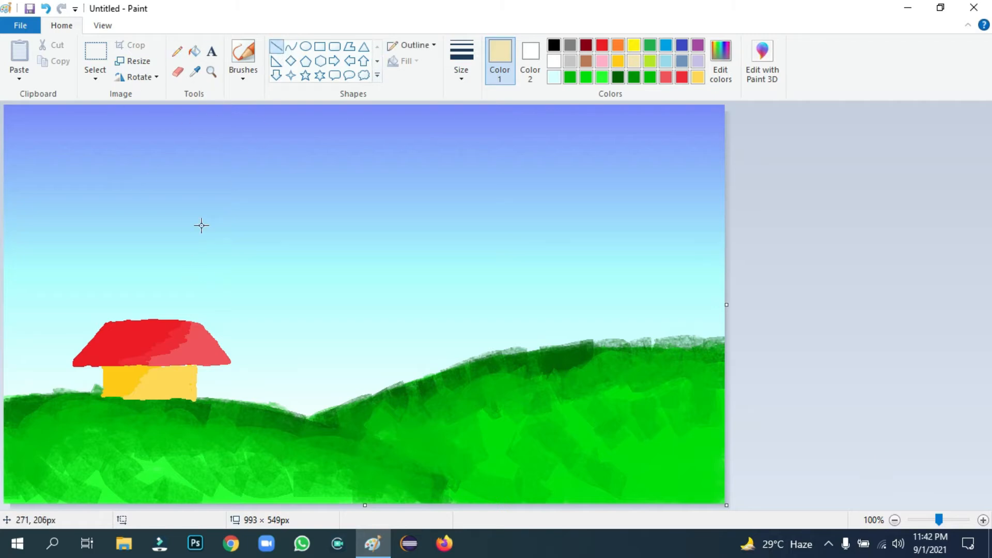
click(176, 51)
click(468, 75)
click(481, 185)
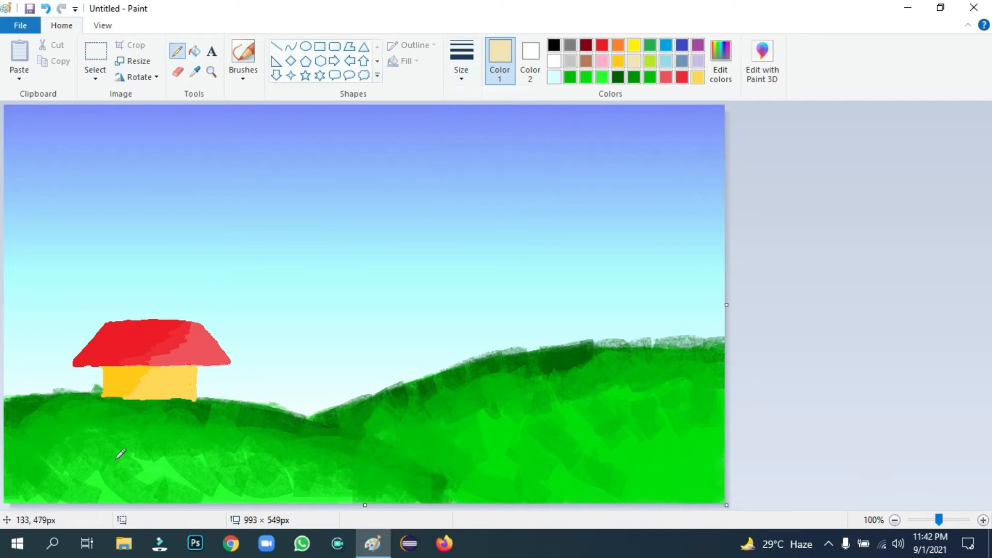
Draw two wavy cream path edges from the hut's base down to the bottom edge
mouse_move(134, 404)
mouse_down()
mouse_move(170, 407)
mouse_move(156, 419)
mouse_move(162, 434)
mouse_move(215, 439)
mouse_move(200, 455)
mouse_move(259, 499)
mouse_up()
mouse_move(181, 406)
mouse_down()
mouse_move(234, 428)
mouse_move(228, 446)
mouse_move(272, 462)
mouse_move(317, 497)
mouse_up()
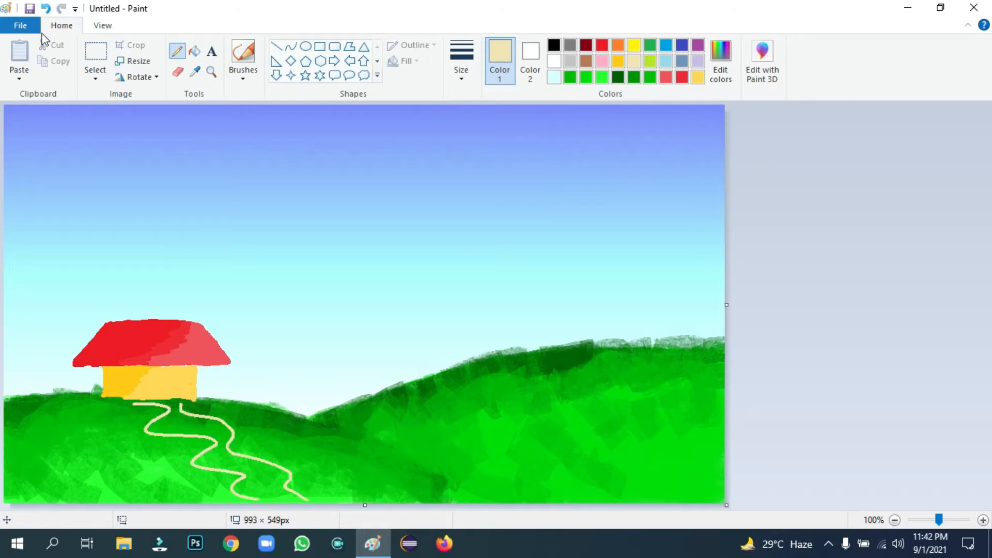
click(46, 8)
click(46, 8)
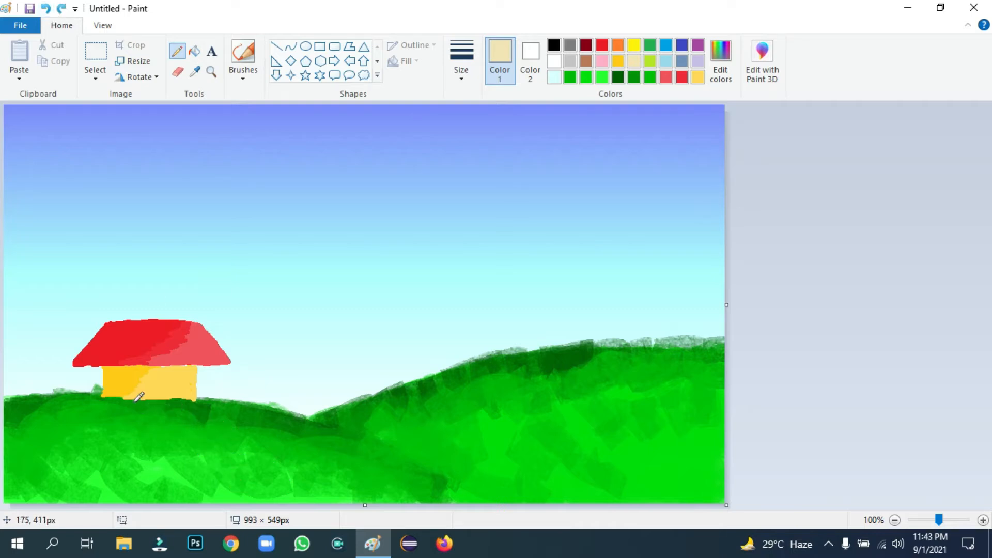
mouse_move(120, 403)
mouse_down()
mouse_move(167, 420)
mouse_move(142, 447)
mouse_move(205, 458)
mouse_move(220, 480)
mouse_move(247, 497)
mouse_up()
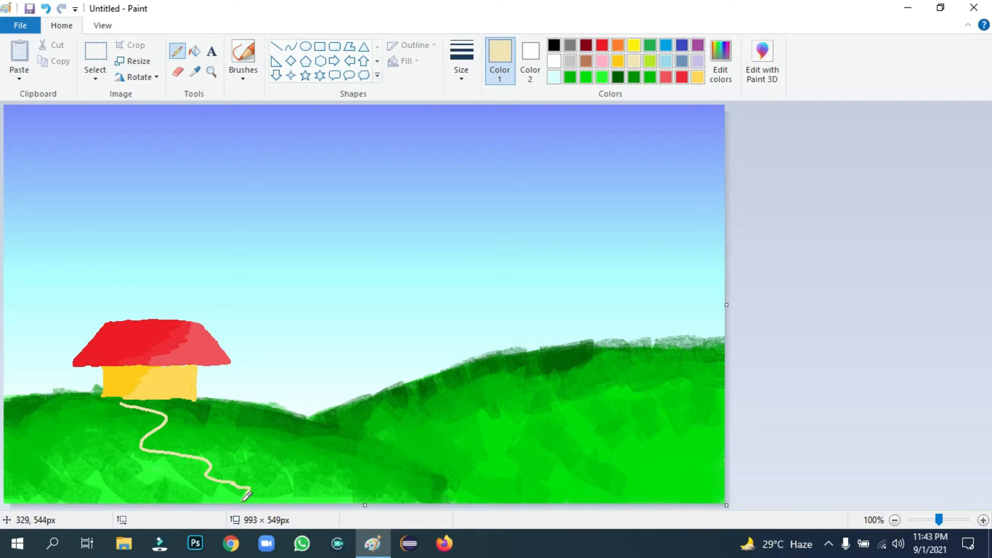
mouse_move(172, 403)
mouse_down()
mouse_move(202, 440)
mouse_move(263, 469)
mouse_move(287, 503)
mouse_up()
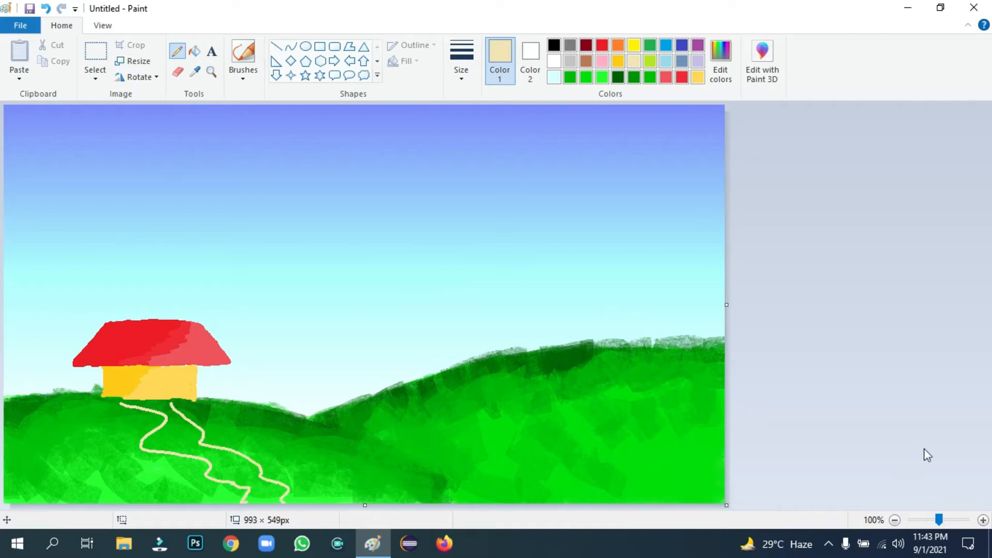
drag(939, 520, 942, 520)
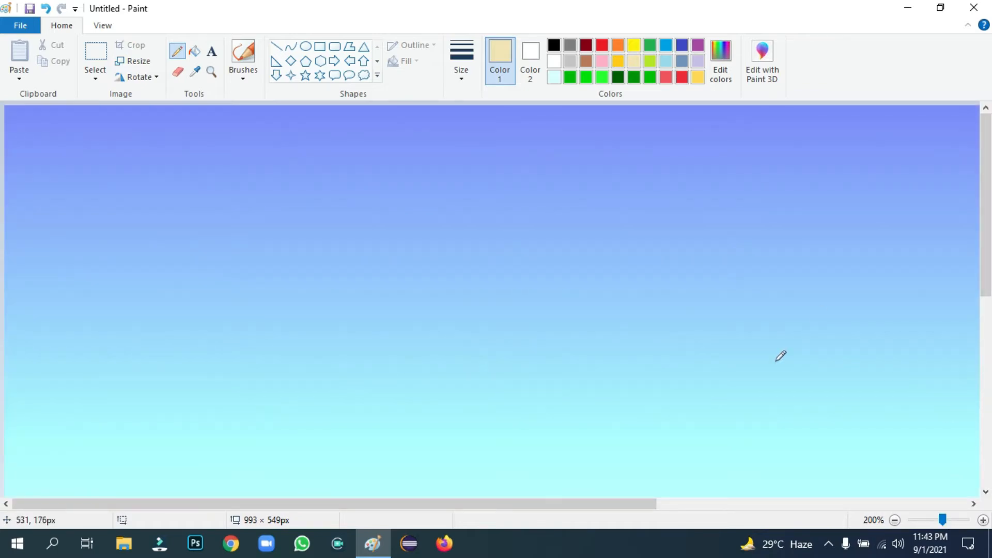
Trace cream along the hut's bottom edge and thicken the right path line below it
scroll(780, 356, down, 5)
scroll(738, 326, down, 1)
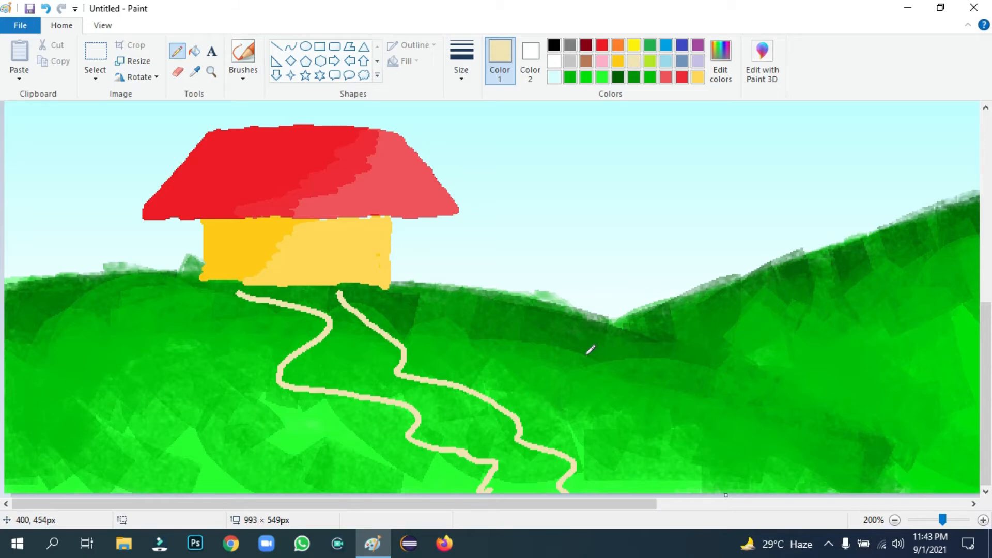
mouse_move(345, 280)
mouse_down()
mouse_move(382, 312)
mouse_move(411, 346)
mouse_move(413, 327)
mouse_move(408, 361)
mouse_move(402, 335)
mouse_move(332, 284)
mouse_up()
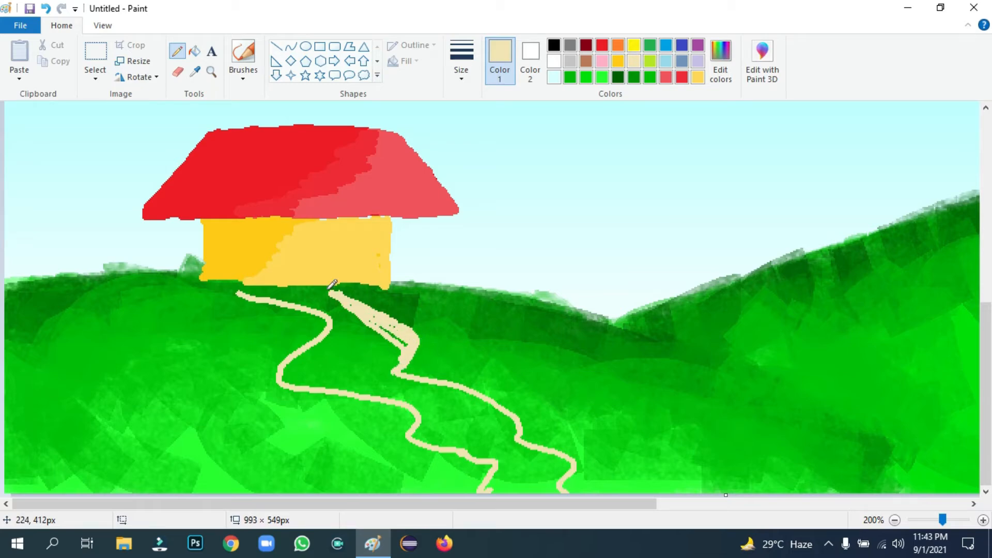
drag(238, 285, 329, 285)
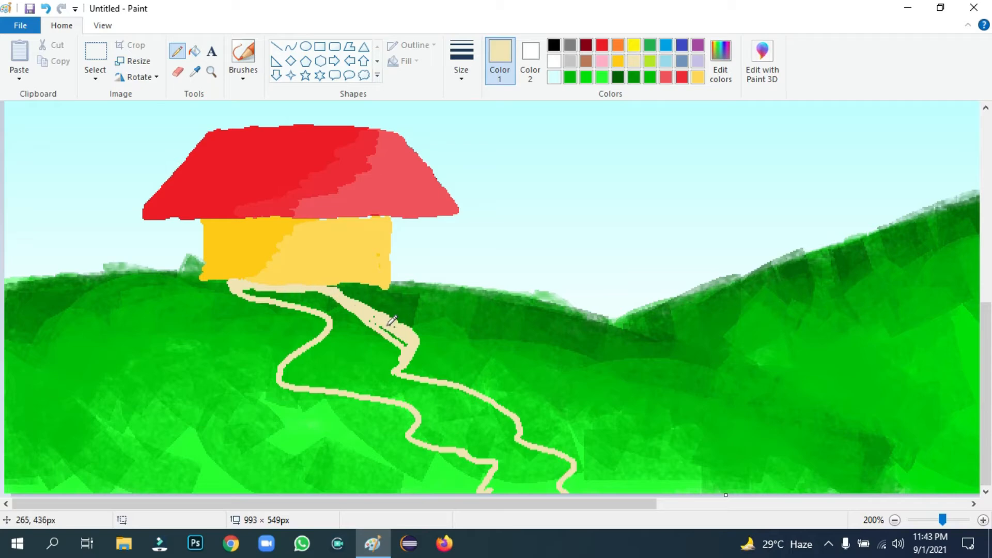
With a wider brush, paint beige across the path's top and its bend
click(243, 75)
click(243, 100)
click(462, 62)
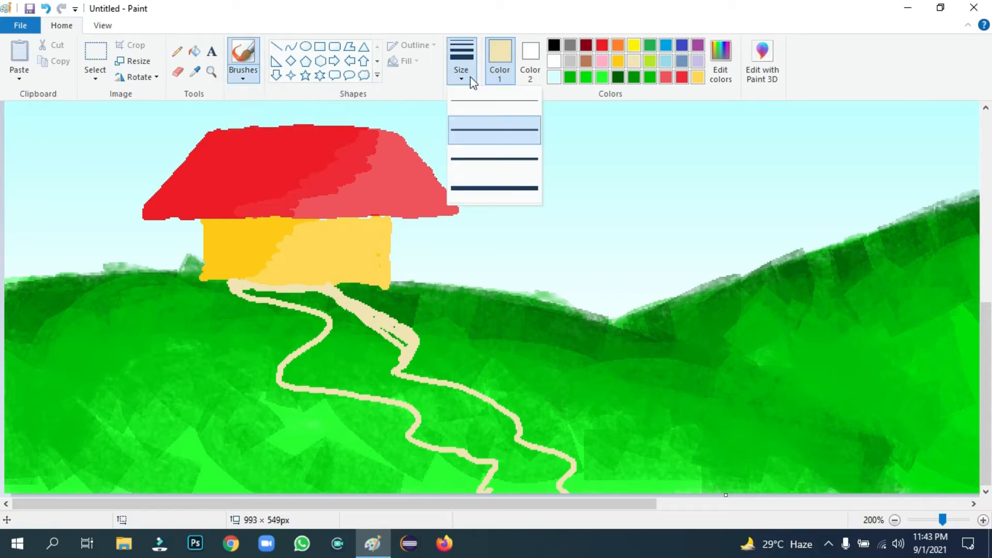
click(500, 162)
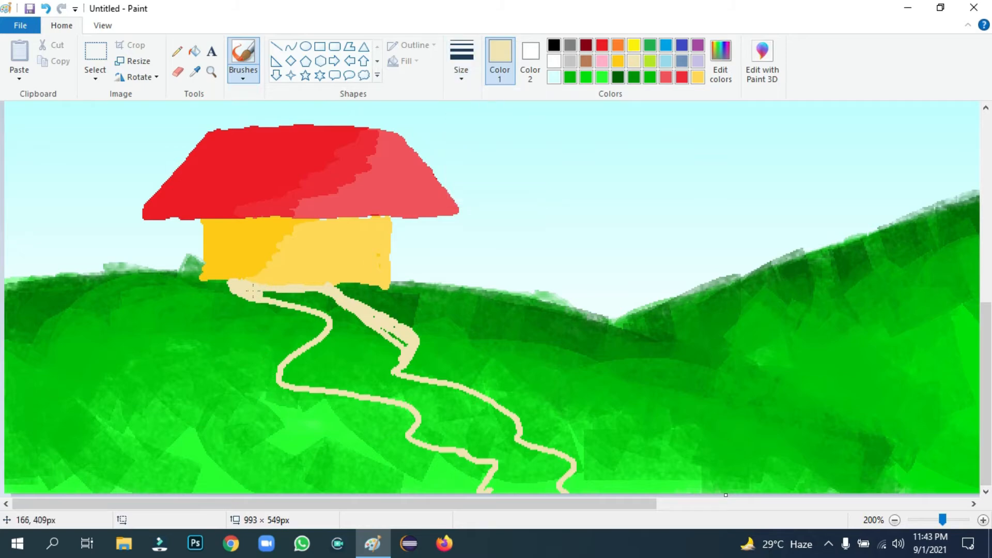
mouse_move(252, 292)
mouse_down()
mouse_move(328, 306)
mouse_move(297, 295)
mouse_up()
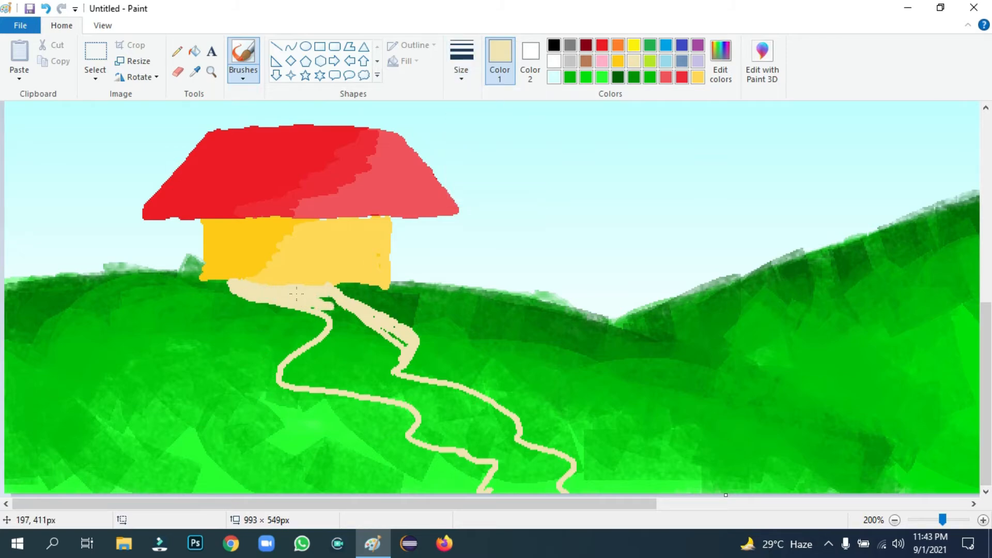
mouse_move(355, 310)
mouse_down()
mouse_move(343, 329)
mouse_move(361, 327)
mouse_move(324, 339)
mouse_up()
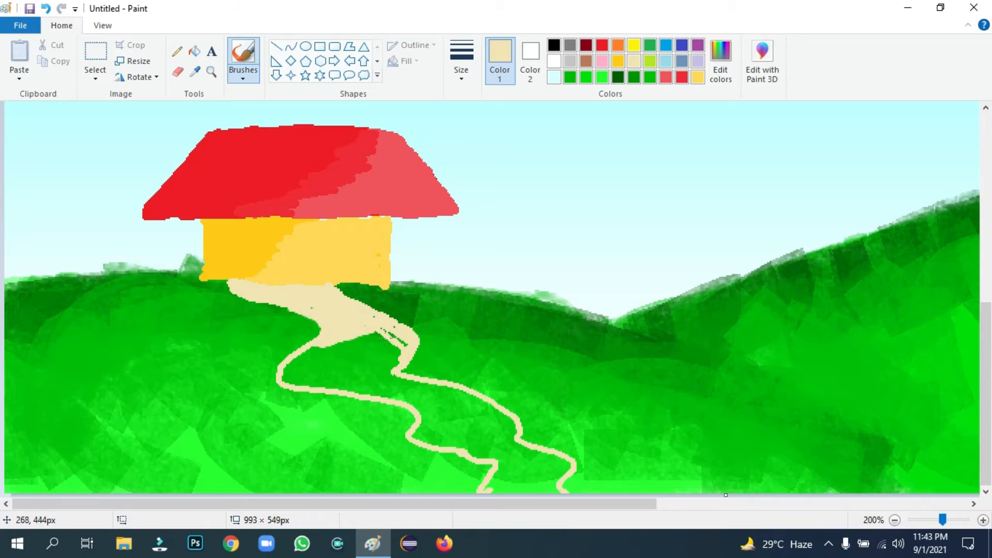
drag(398, 344, 391, 332)
mouse_move(321, 357)
mouse_down()
mouse_move(282, 378)
mouse_move(314, 383)
mouse_move(336, 348)
mouse_move(308, 352)
mouse_move(319, 355)
mouse_move(314, 375)
mouse_move(342, 386)
mouse_move(353, 378)
mouse_move(330, 360)
mouse_move(370, 343)
mouse_up()
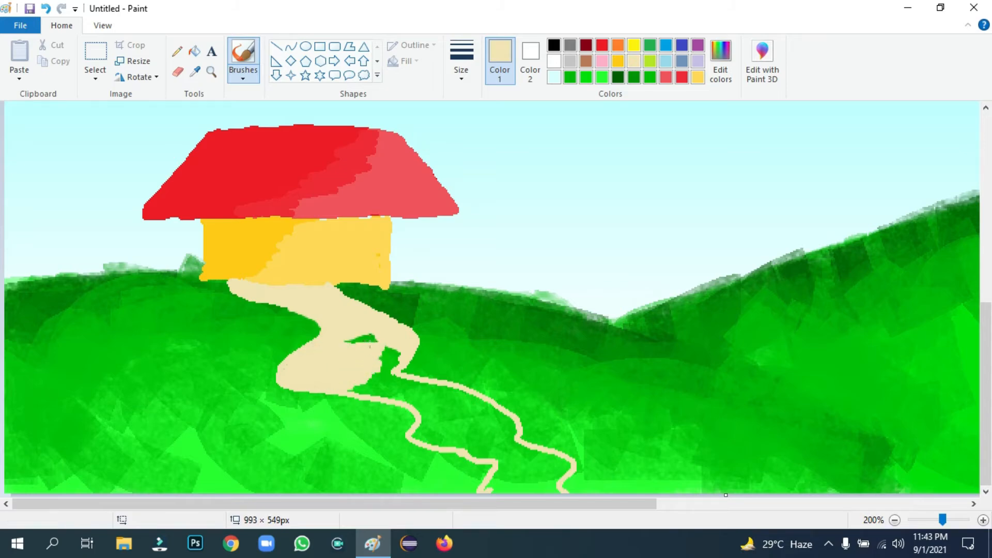
Fill the lower path and its tip with beige down to the canvas bottom
mouse_move(342, 374)
mouse_down()
mouse_move(393, 396)
mouse_move(365, 377)
mouse_move(392, 355)
mouse_up()
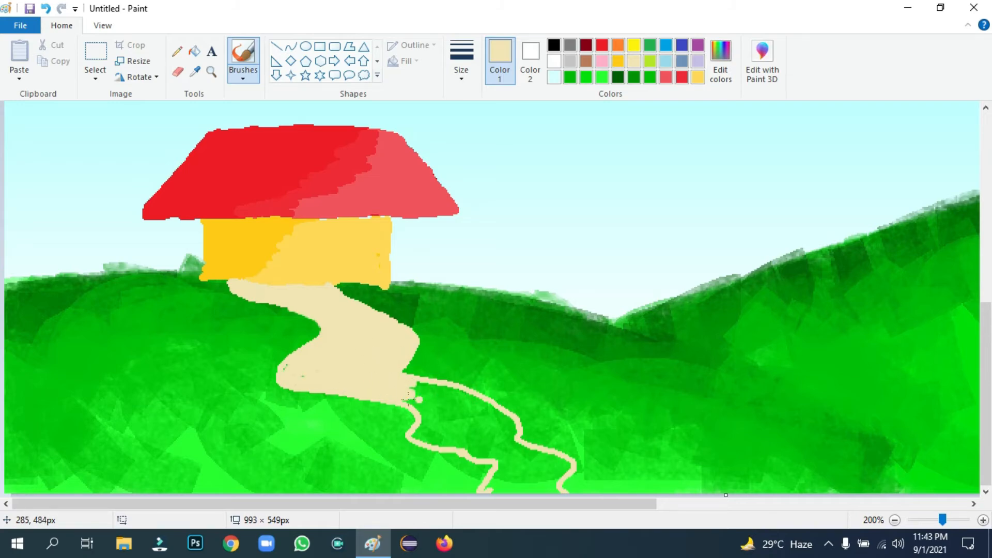
mouse_move(408, 398)
mouse_down()
mouse_move(429, 395)
mouse_move(416, 406)
mouse_up()
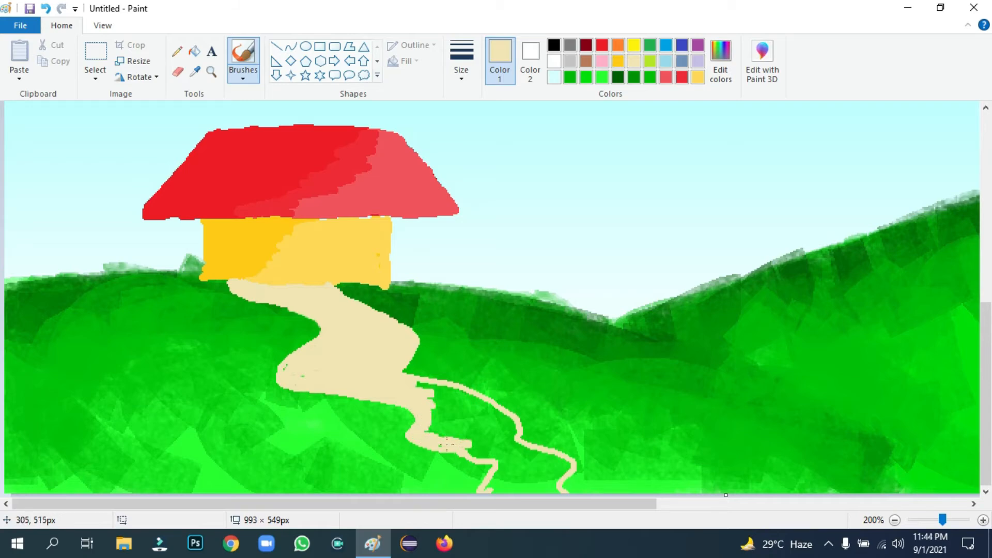
mouse_move(450, 434)
mouse_down()
mouse_move(425, 409)
mouse_move(460, 392)
mouse_up()
click(489, 411)
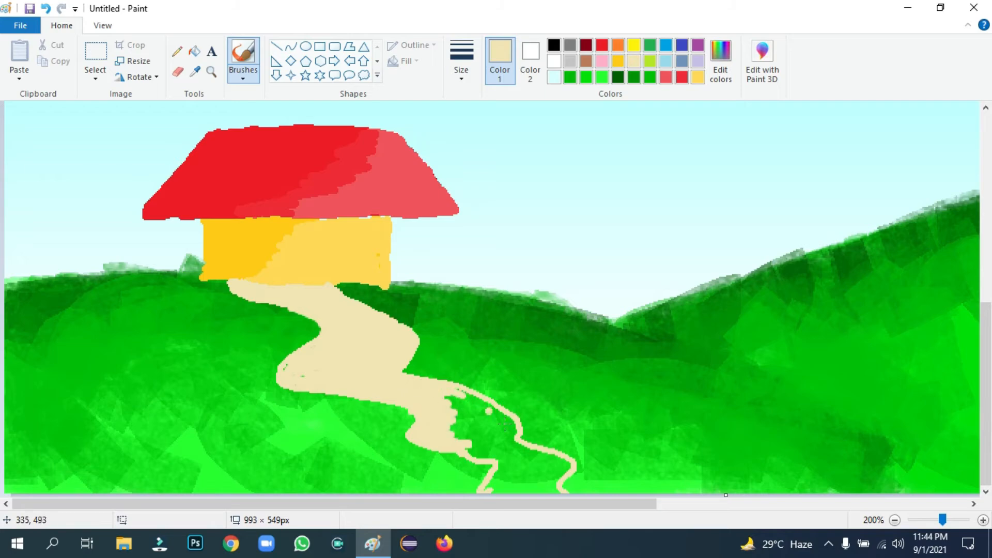
mouse_move(496, 471)
mouse_down()
mouse_move(559, 483)
mouse_move(519, 479)
mouse_move(518, 453)
mouse_move(498, 463)
mouse_move(425, 441)
mouse_move(463, 450)
mouse_move(441, 428)
mouse_move(482, 425)
mouse_move(444, 407)
mouse_move(465, 392)
mouse_move(457, 388)
mouse_move(512, 419)
mouse_move(457, 401)
mouse_move(492, 415)
mouse_move(494, 443)
mouse_up()
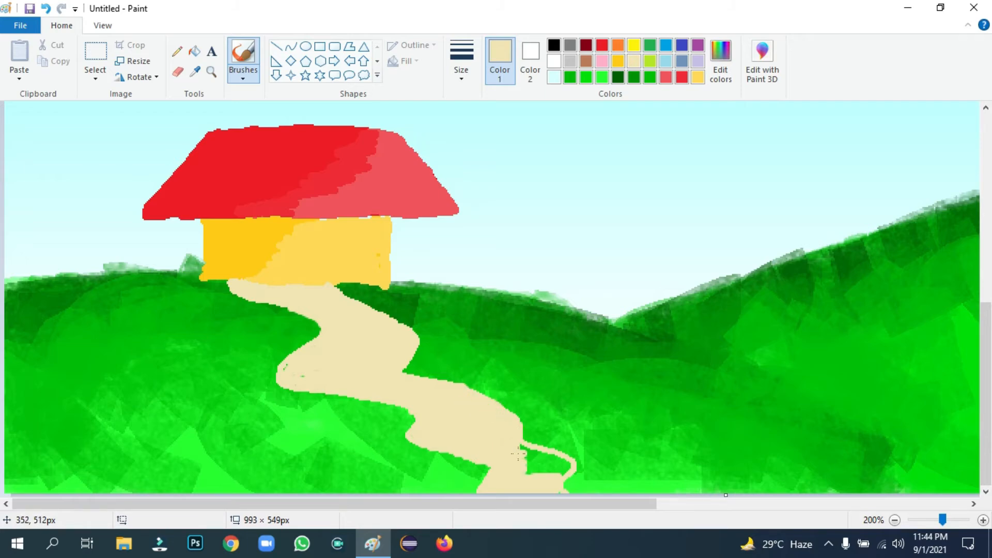
mouse_move(519, 454)
mouse_down()
mouse_move(538, 468)
mouse_move(555, 462)
mouse_move(523, 455)
mouse_up()
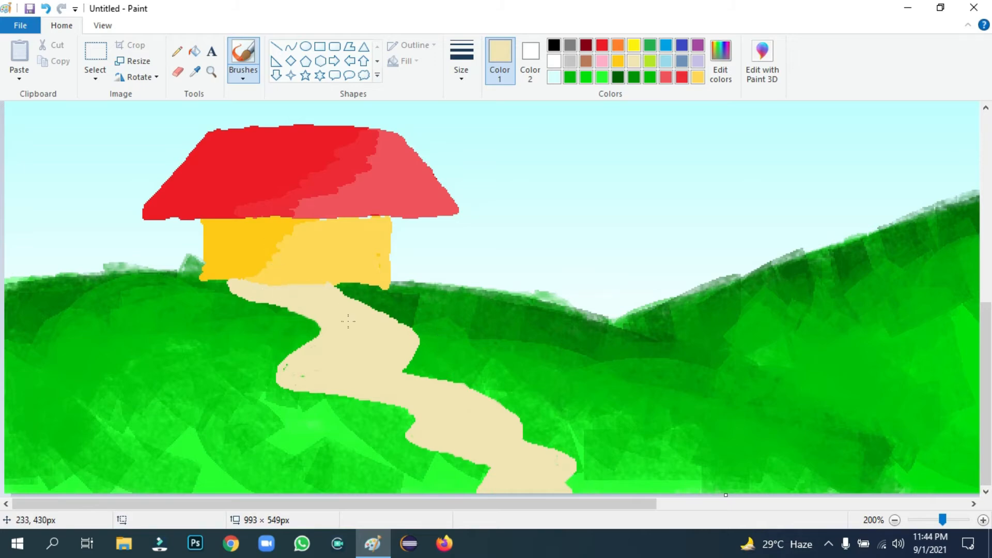
Brush a thicker textured beige stroke along the path
click(721, 62)
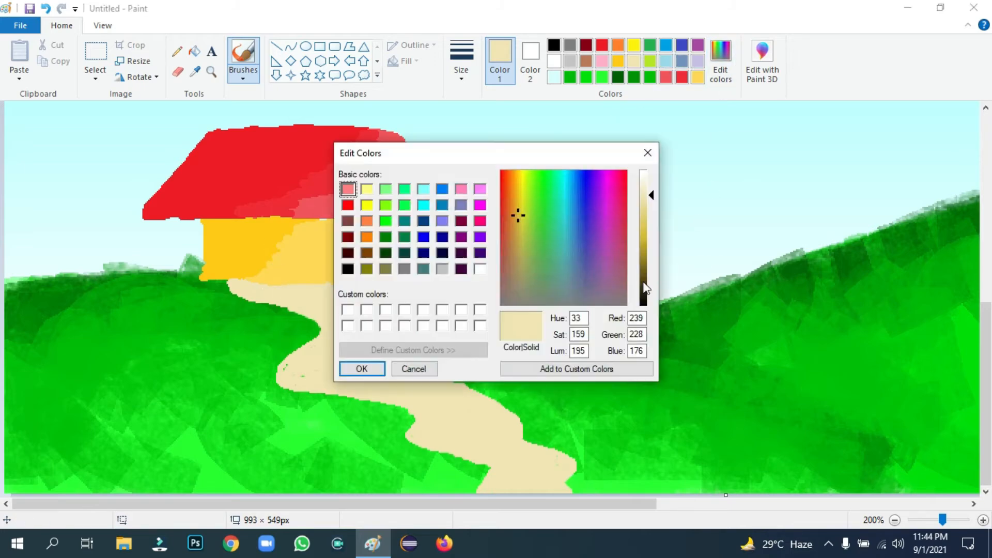
click(362, 368)
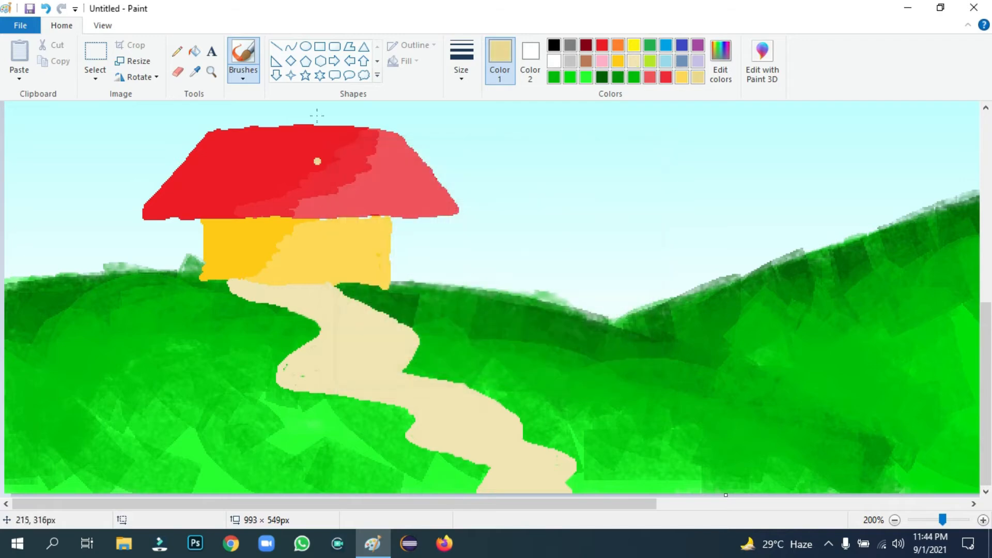
click(243, 73)
click(331, 132)
click(461, 62)
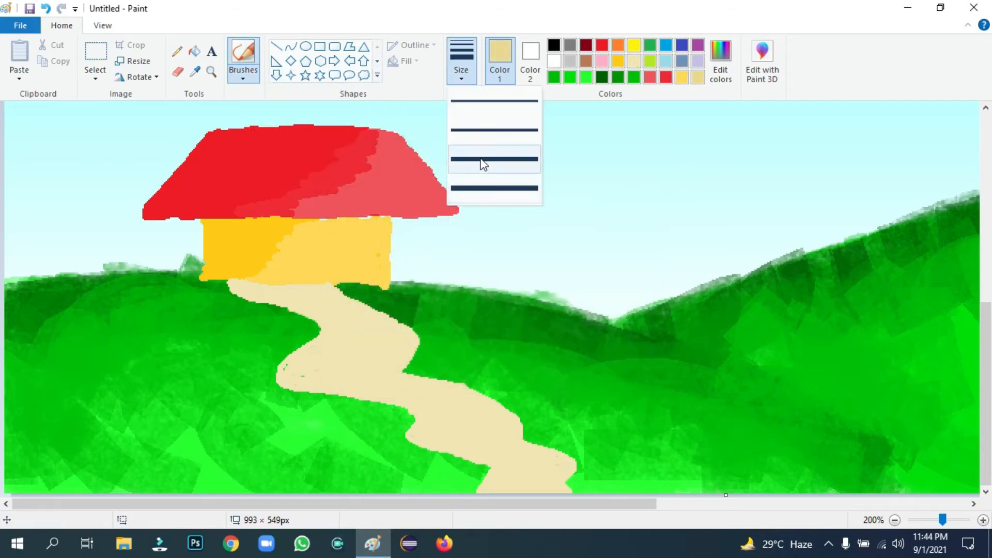
click(481, 160)
mouse_move(320, 290)
mouse_down()
mouse_move(412, 345)
mouse_move(408, 387)
mouse_move(378, 385)
mouse_move(402, 355)
mouse_move(380, 328)
mouse_up()
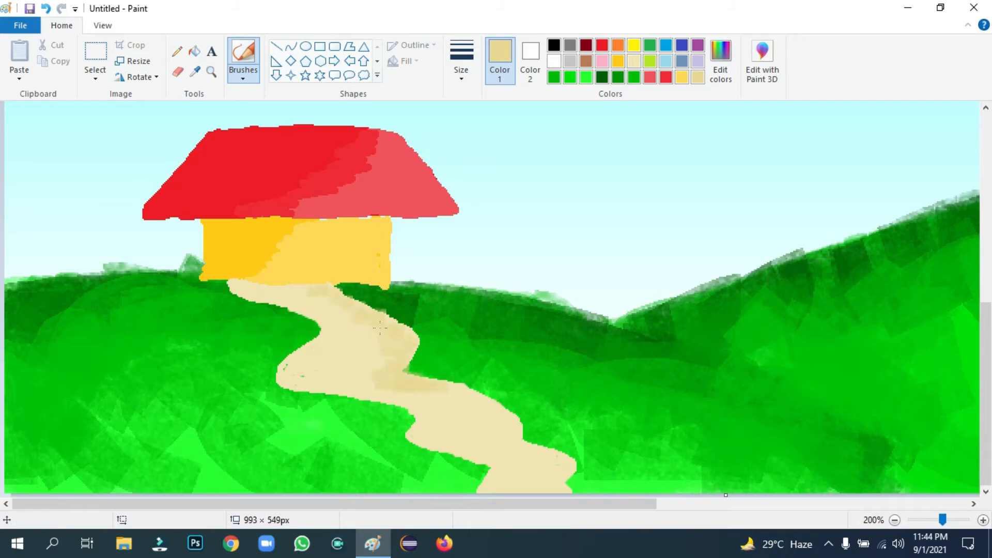
With the Pencil, fill lighter patches on the path and widen its upper-left edge
click(177, 52)
drag(320, 295, 337, 292)
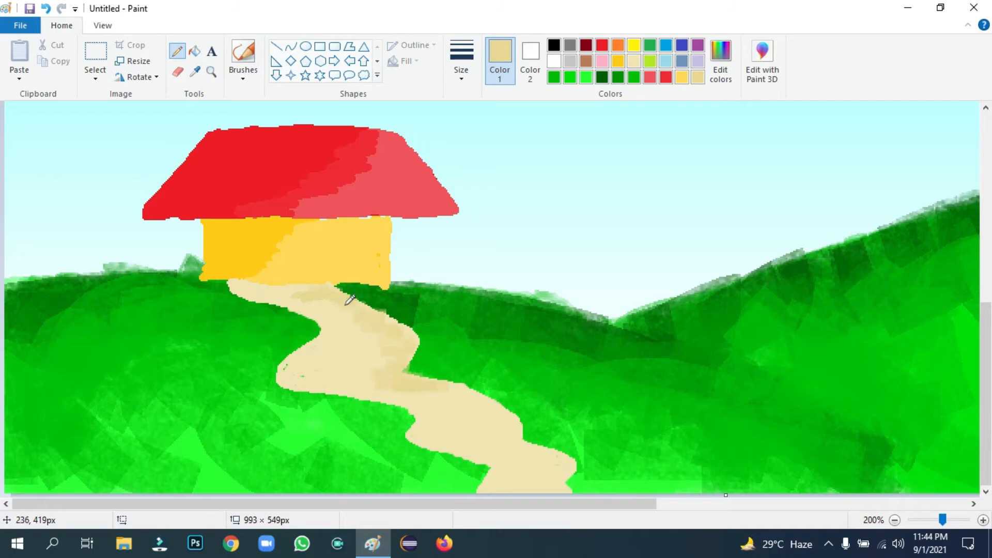
mouse_move(392, 331)
mouse_down()
mouse_move(425, 393)
mouse_move(400, 395)
mouse_move(430, 372)
mouse_move(419, 387)
mouse_move(402, 385)
mouse_move(458, 381)
mouse_move(518, 419)
mouse_move(518, 448)
mouse_up()
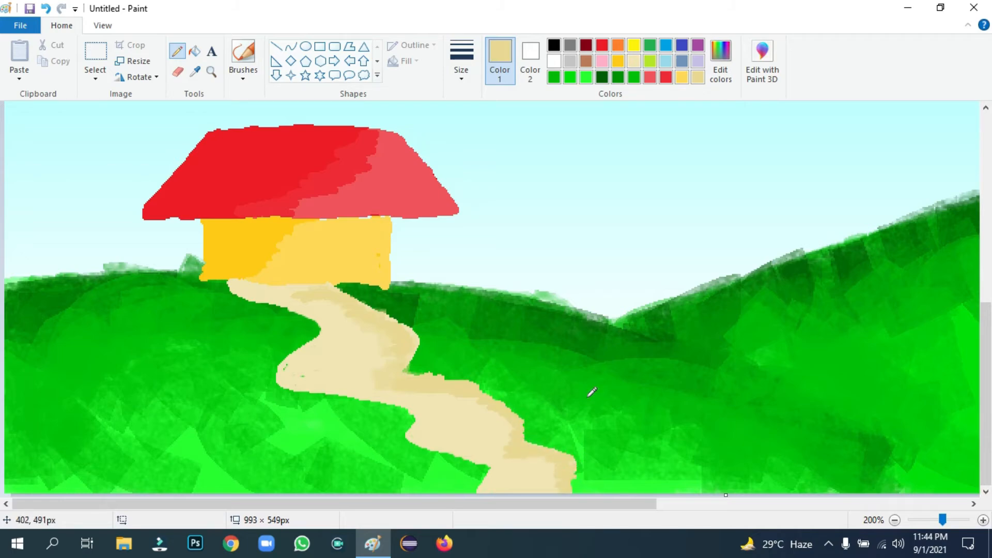
mouse_move(236, 279)
mouse_down()
mouse_move(330, 320)
mouse_move(279, 364)
mouse_move(275, 384)
mouse_move(411, 406)
mouse_move(424, 414)
mouse_move(419, 440)
mouse_up()
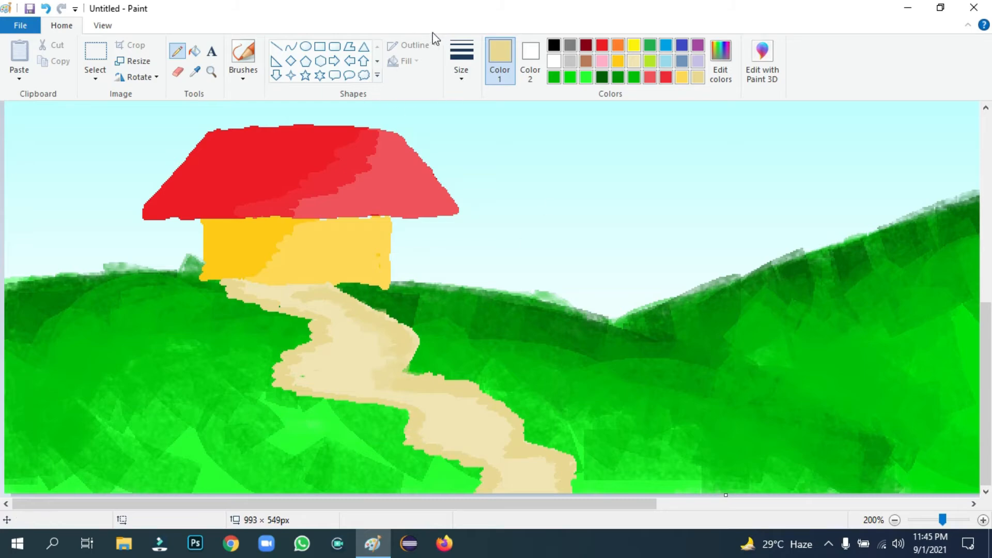
click(243, 53)
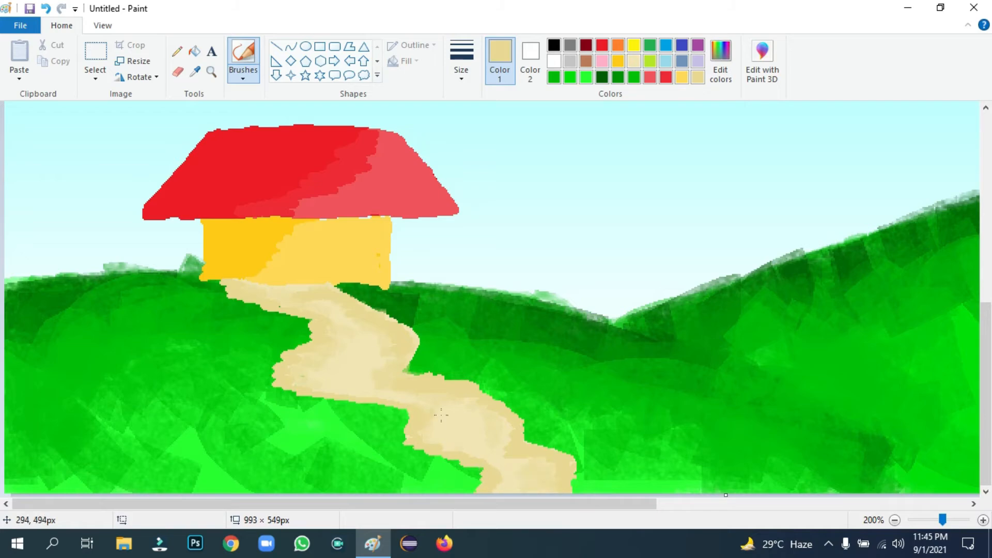
Brush dark green at the thickest size along both edges of the path
click(603, 78)
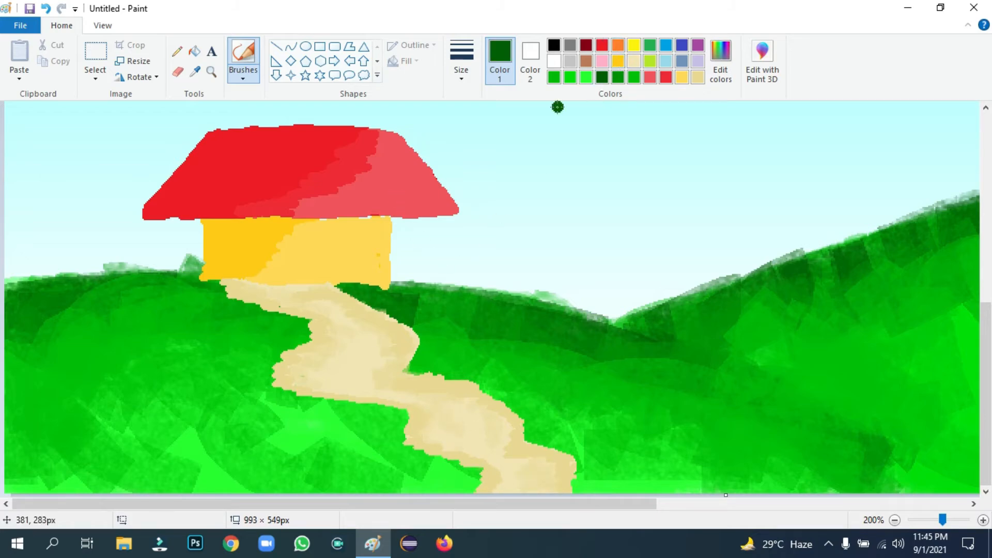
click(455, 75)
click(485, 196)
mouse_move(197, 306)
mouse_down()
mouse_move(289, 328)
mouse_move(296, 315)
mouse_move(305, 327)
mouse_move(251, 383)
mouse_move(390, 410)
mouse_move(409, 421)
mouse_move(393, 433)
mouse_move(398, 447)
mouse_move(472, 484)
mouse_up()
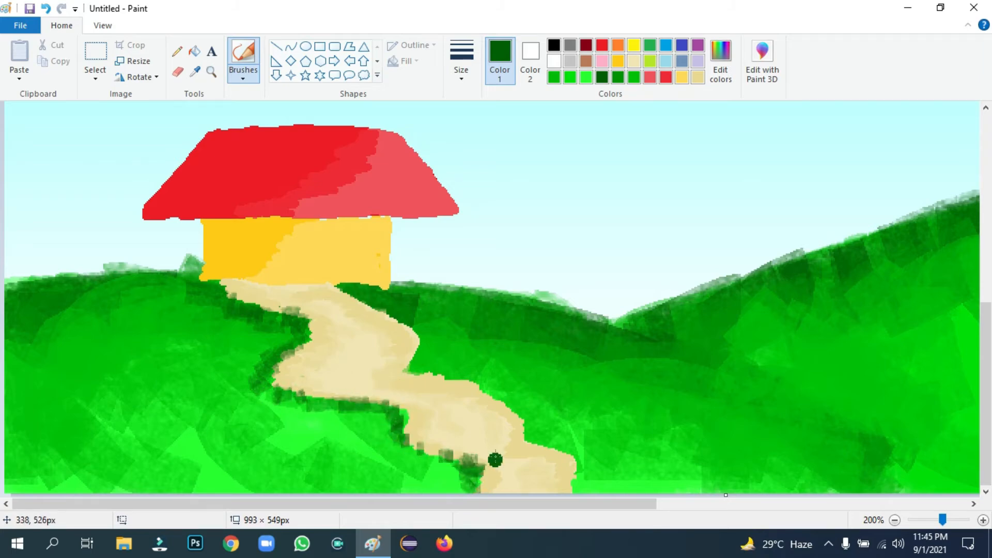
mouse_move(353, 286)
mouse_down()
mouse_move(436, 347)
mouse_move(439, 376)
mouse_move(529, 415)
mouse_move(533, 441)
mouse_move(605, 485)
mouse_up()
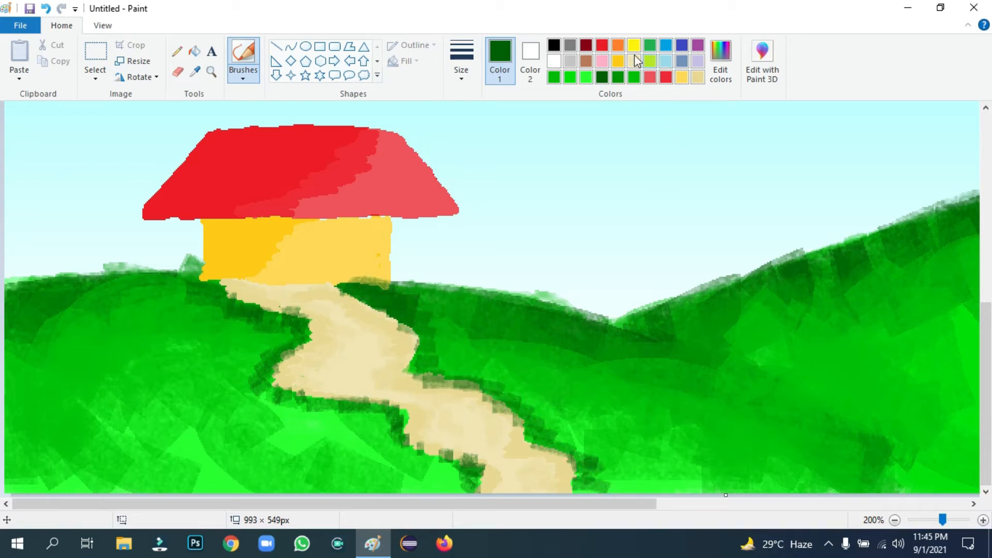
Blend the path's left, lower and right edges into the grass with medium green
click(618, 77)
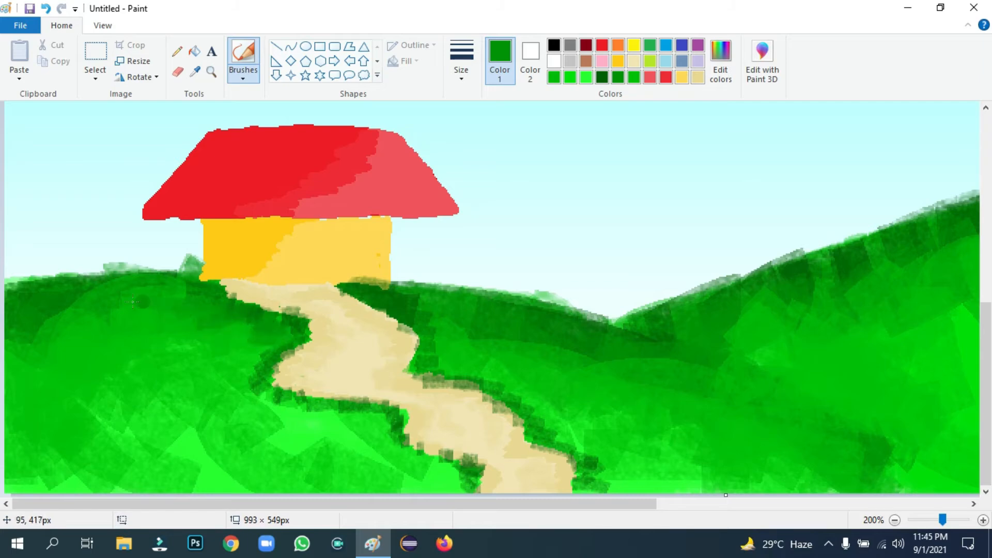
mouse_move(261, 356)
mouse_down()
mouse_move(245, 375)
mouse_move(249, 397)
mouse_up()
mouse_move(389, 414)
mouse_down()
mouse_move(398, 437)
mouse_move(481, 486)
mouse_up()
click(403, 310)
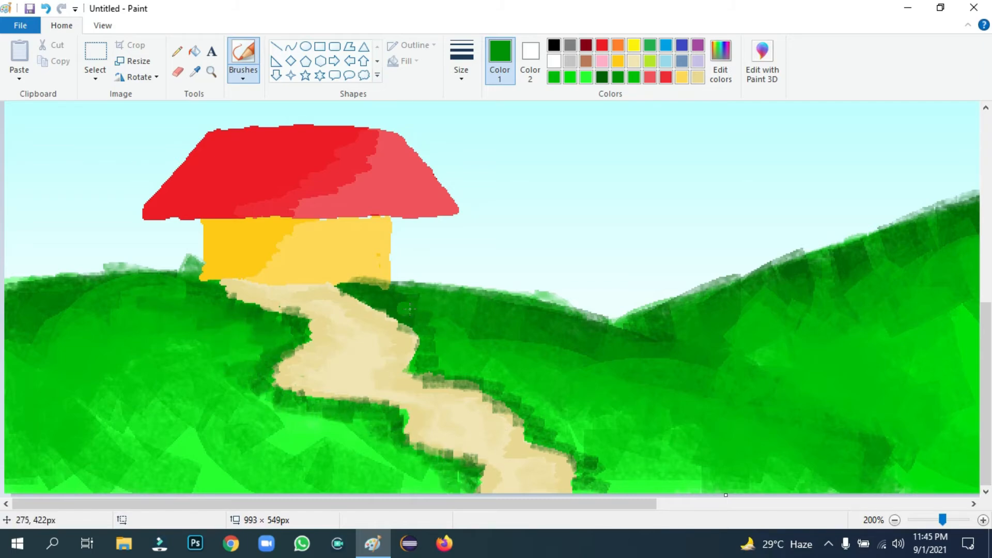
mouse_move(490, 381)
mouse_down()
mouse_move(534, 402)
mouse_move(539, 428)
mouse_up()
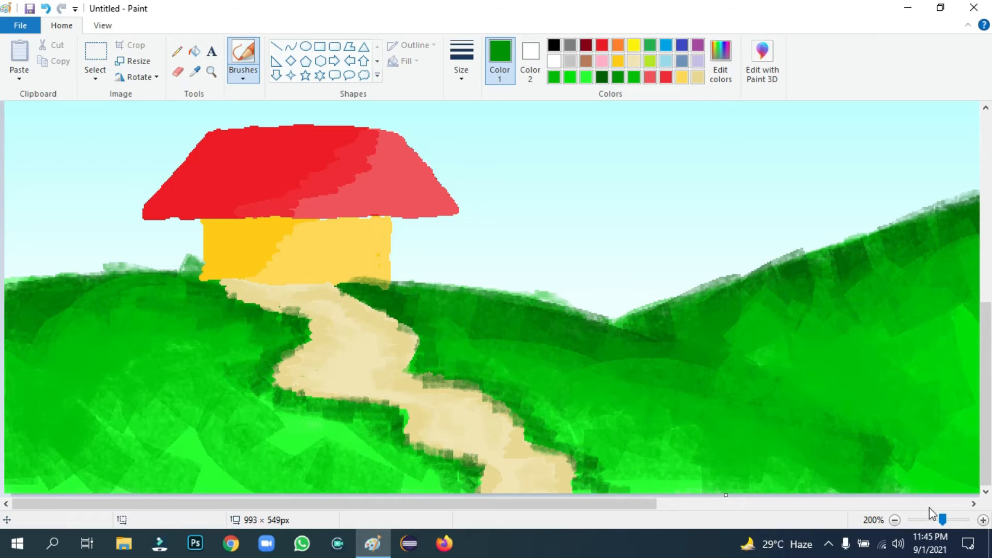
drag(942, 521, 932, 523)
Set up white rectangles with no outline and solid fill, viewing at 100%
click(932, 521)
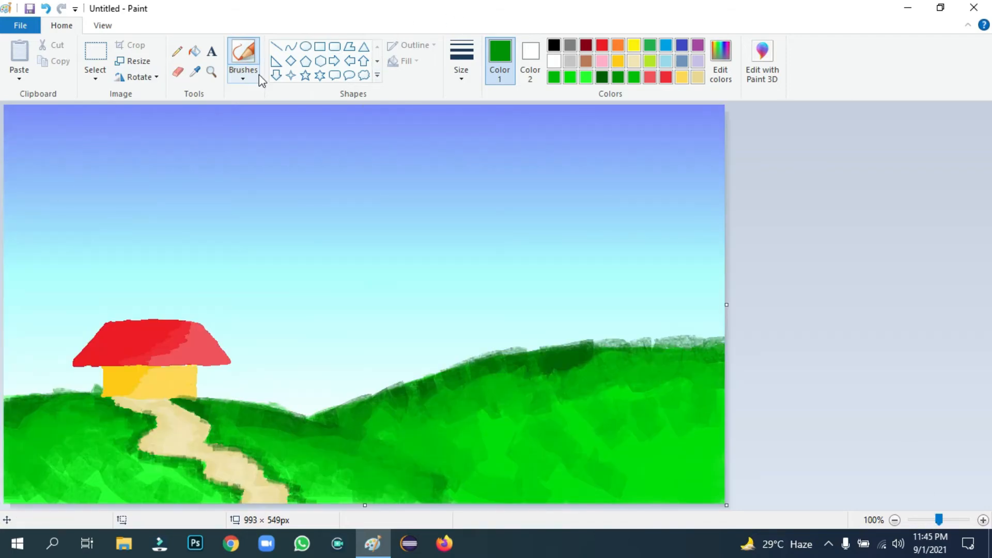
click(320, 46)
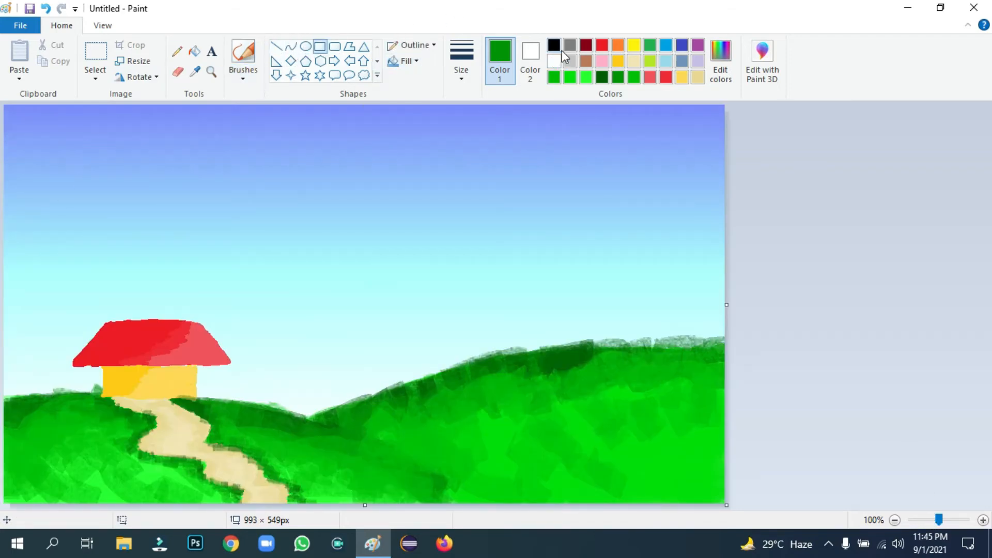
click(554, 61)
click(415, 45)
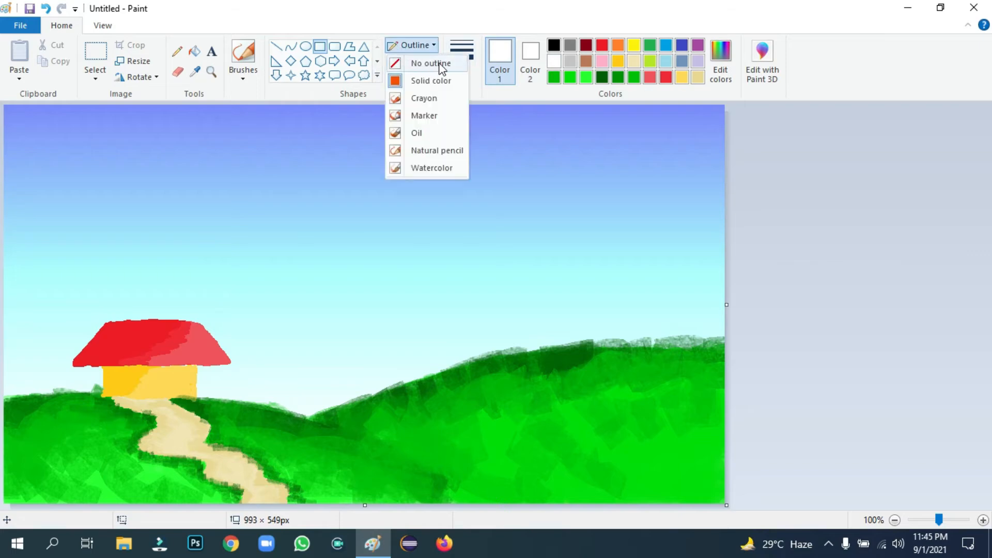
click(416, 62)
click(417, 62)
click(428, 97)
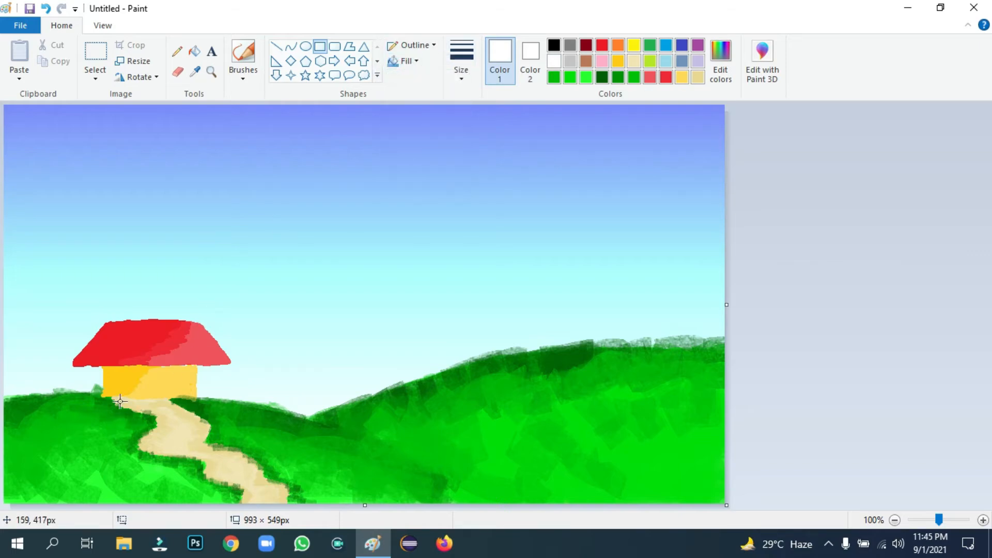
Draw the bottom-left fence: four white posts with upper and lower rails
mouse_move(34, 429)
mouse_down()
mouse_move(41, 517)
mouse_move(59, 460)
mouse_move(57, 509)
mouse_up()
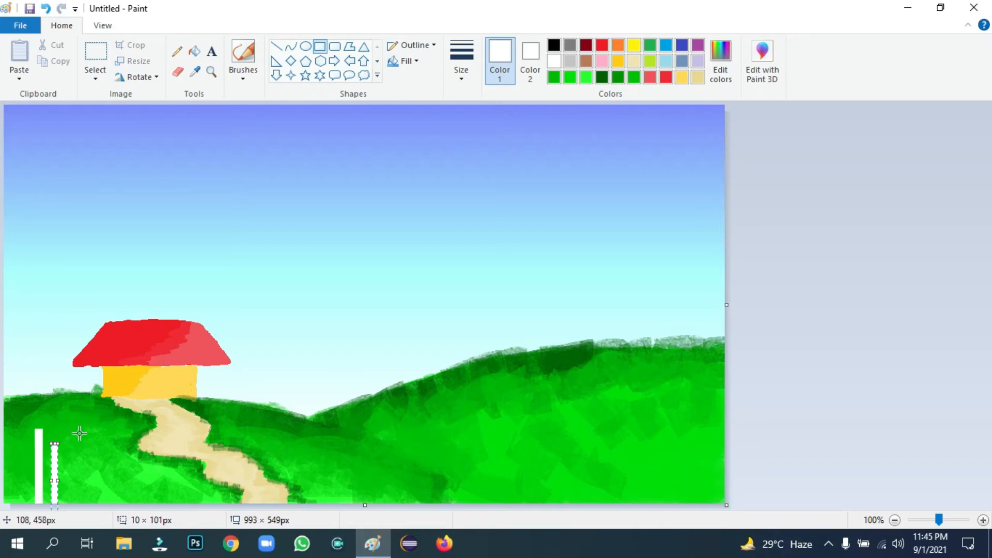
mouse_move(69, 418)
mouse_down()
mouse_move(85, 468)
mouse_move(79, 514)
mouse_up()
drag(88, 453, 93, 516)
drag(19, 461, 108, 470)
click(18, 487)
drag(17, 487, 106, 481)
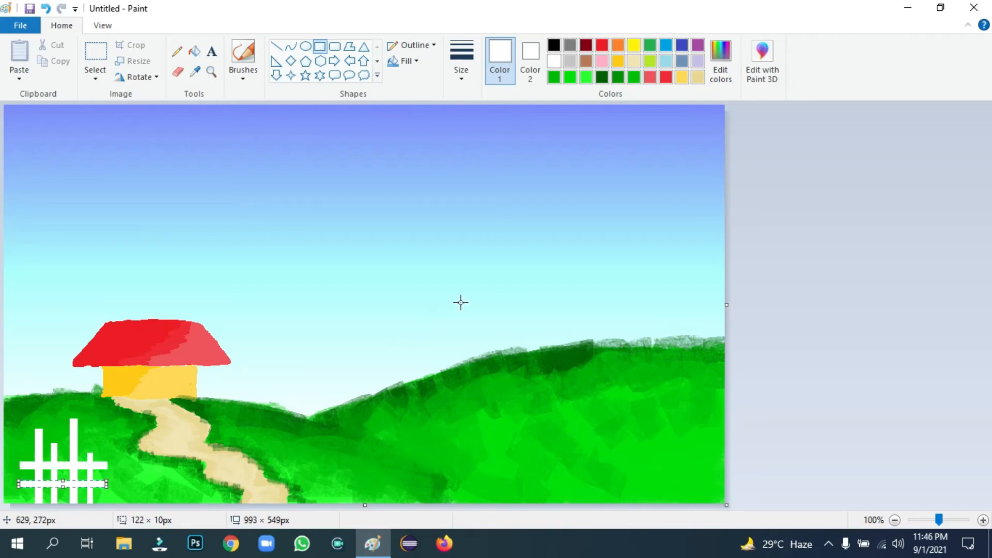
click(821, 271)
Draw the bottom-right fence's white posts and a lower rail across them
drag(582, 408, 591, 518)
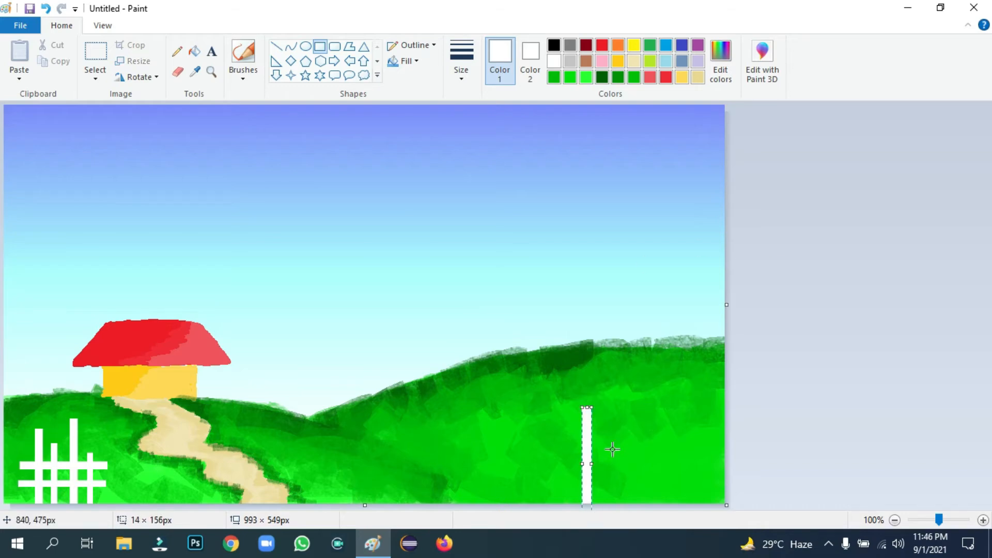
drag(605, 443, 613, 514)
drag(639, 408, 631, 512)
drag(547, 459, 693, 478)
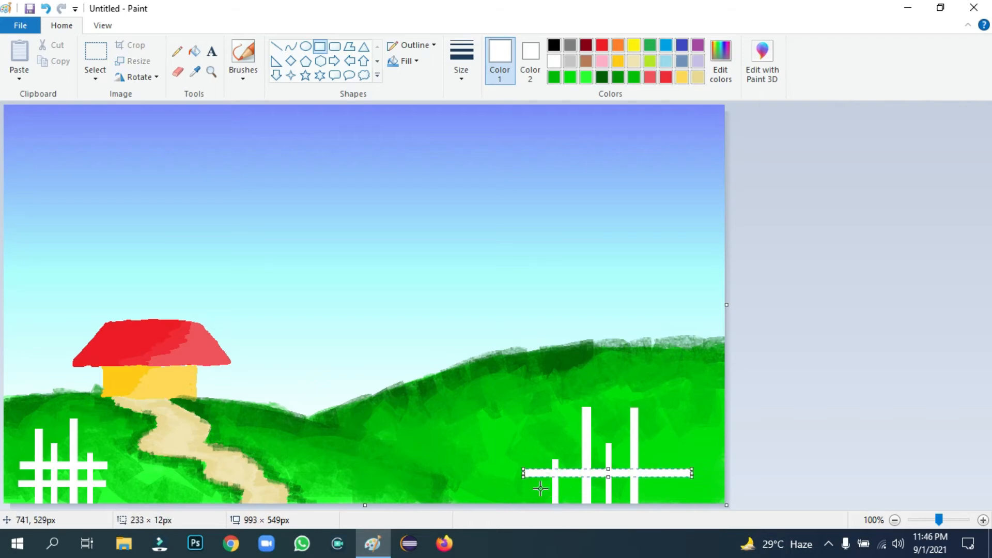
drag(535, 489, 624, 495)
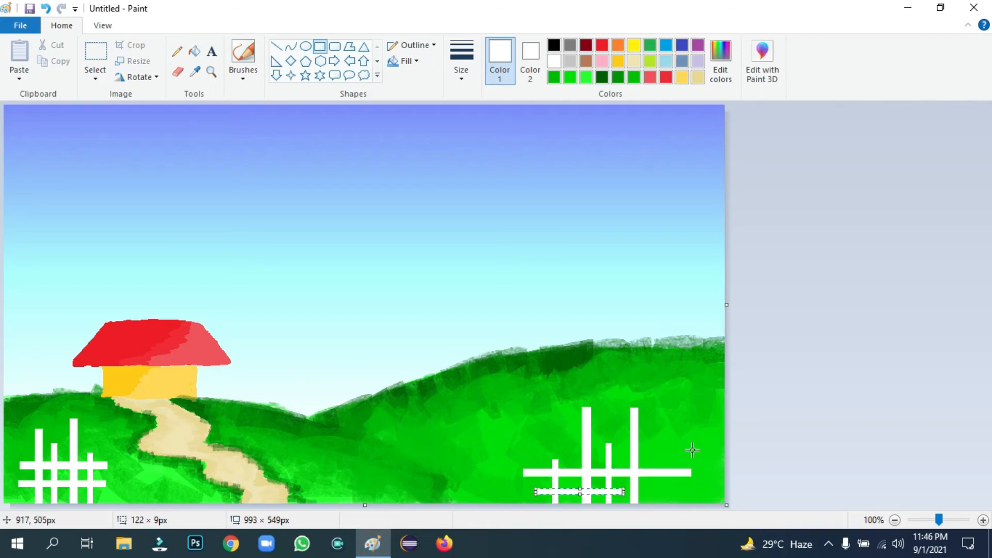
click(891, 269)
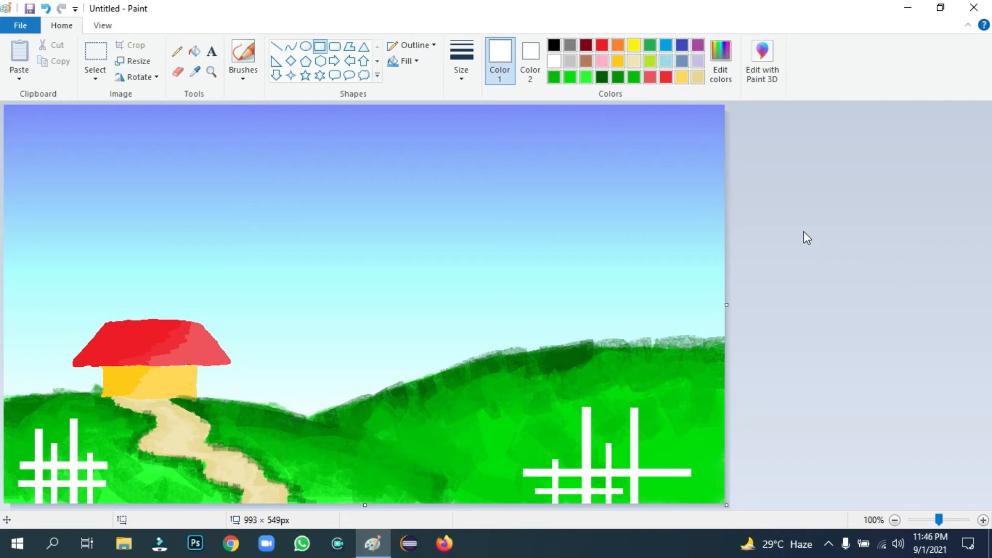
Switch to the Brush and mix a darker yellow in the colour editor
click(244, 52)
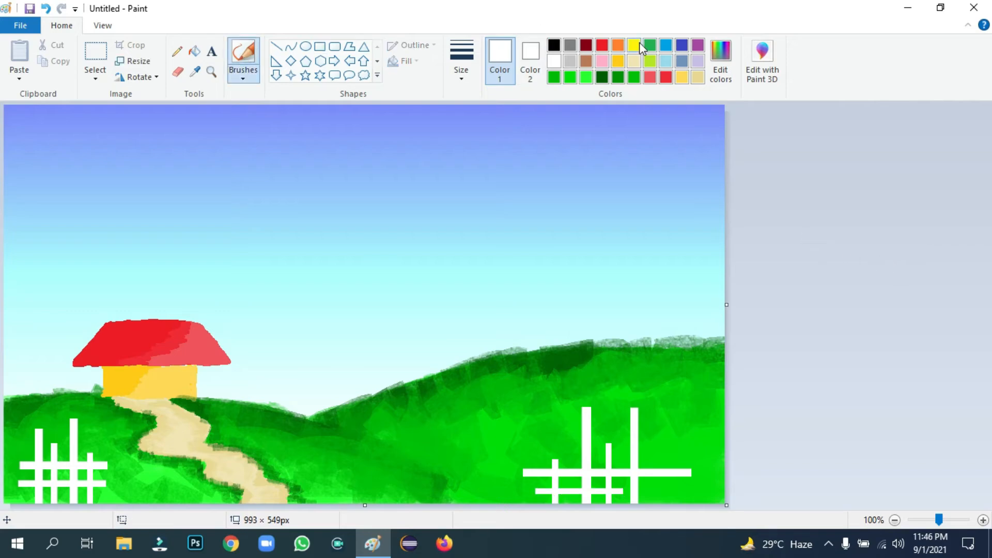
click(666, 46)
click(721, 51)
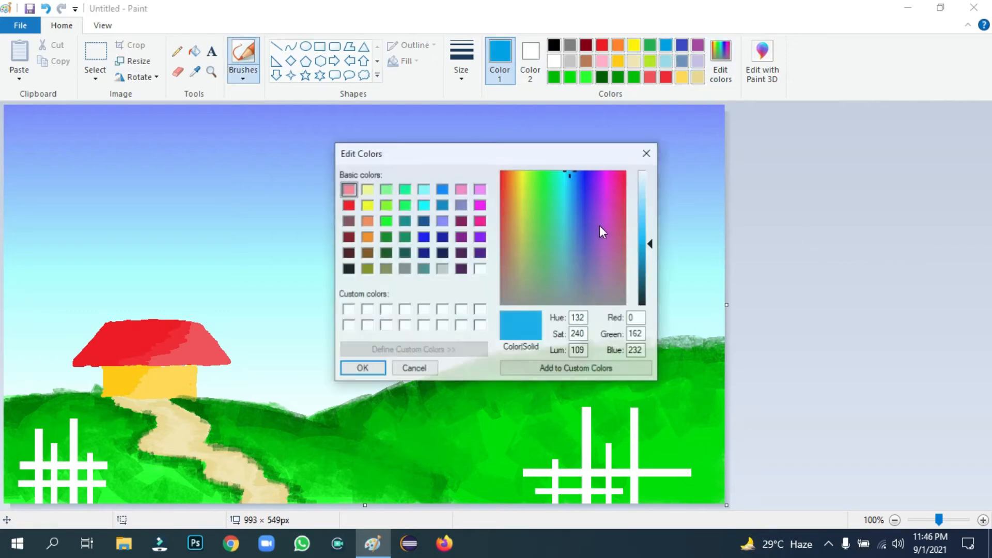
click(367, 222)
click(367, 237)
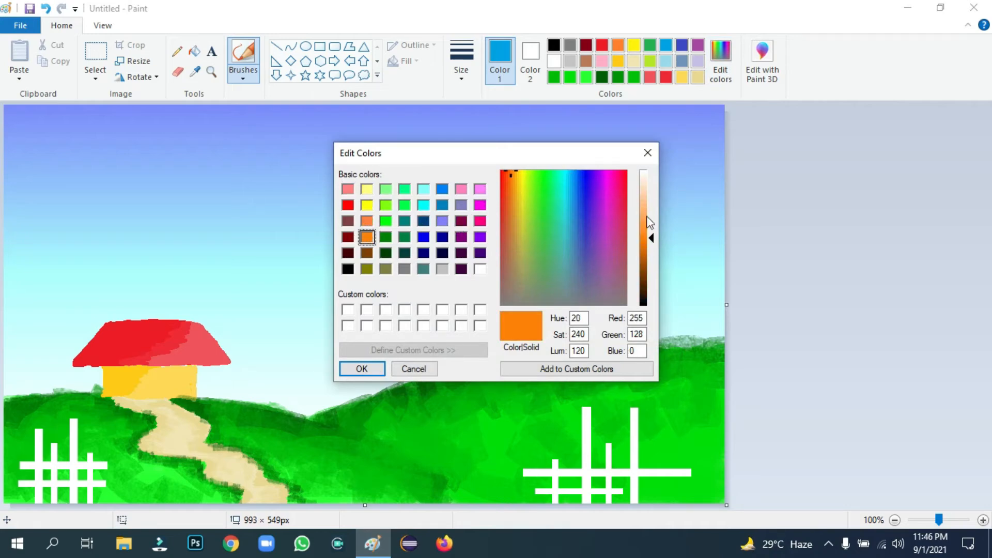
drag(650, 223, 649, 158)
click(647, 153)
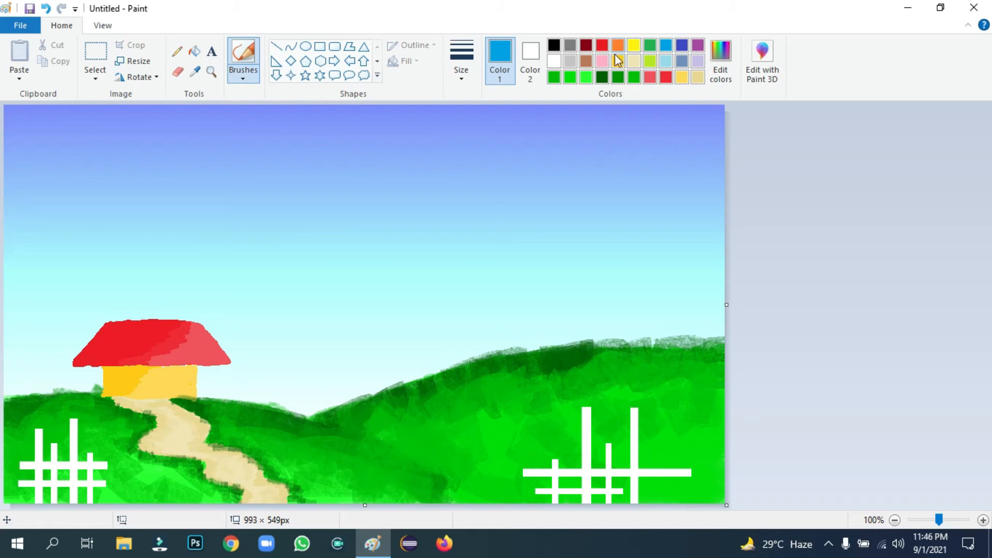
click(634, 47)
click(720, 77)
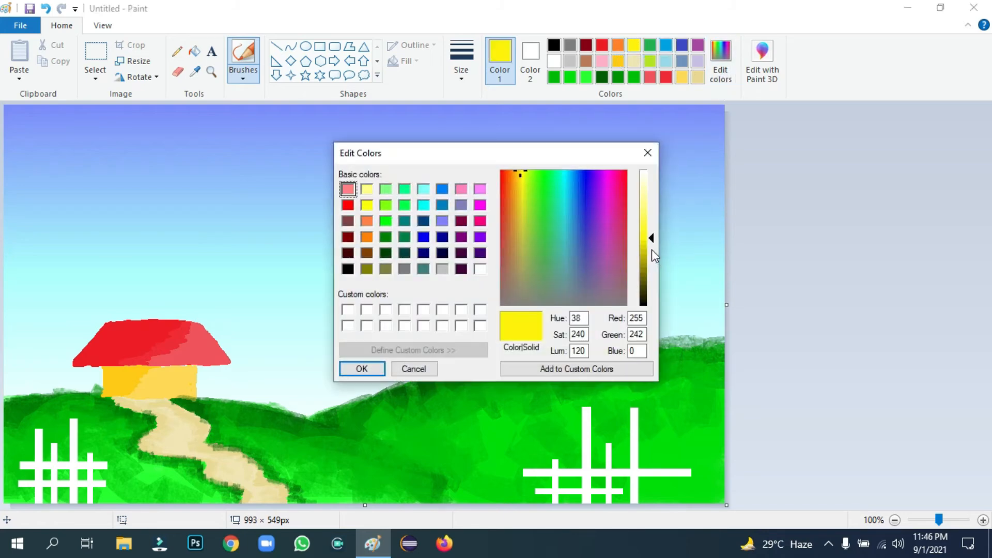
click(651, 250)
click(362, 369)
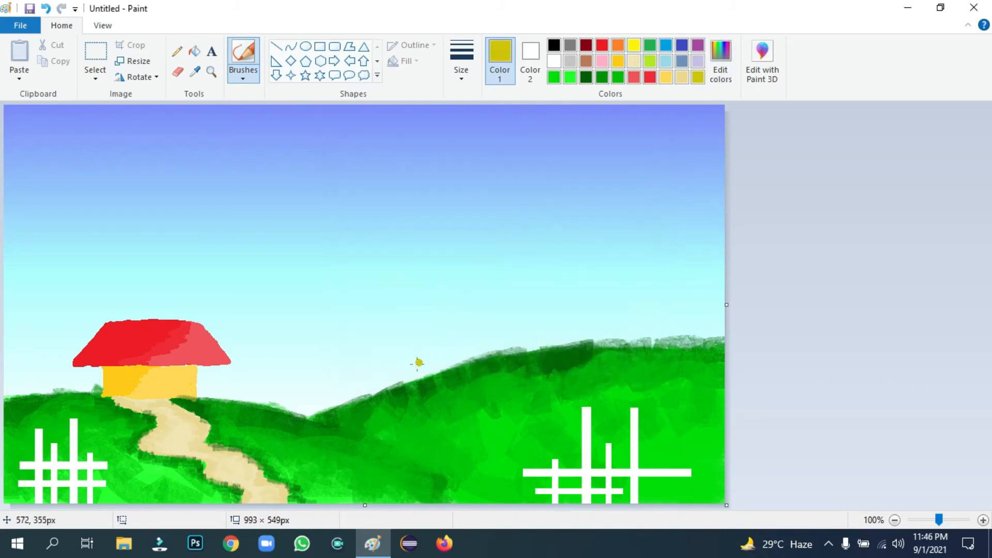
Paint both mountains' slopes in dark yellow, including the small mountain's right slope
mouse_move(399, 375)
mouse_down()
mouse_move(531, 255)
mouse_move(587, 230)
mouse_up()
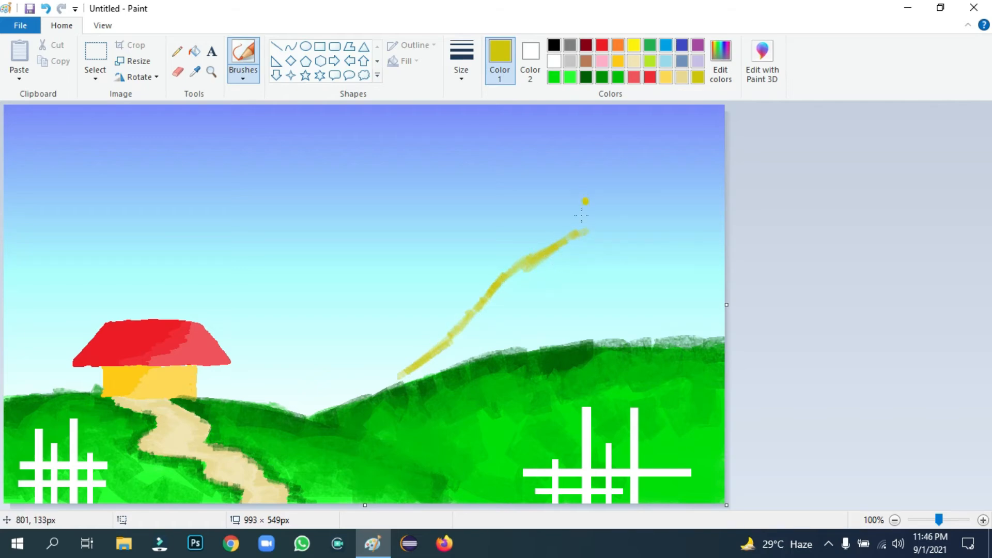
key(ctrl+z)
key(ctrl+z)
key(ctrl+z)
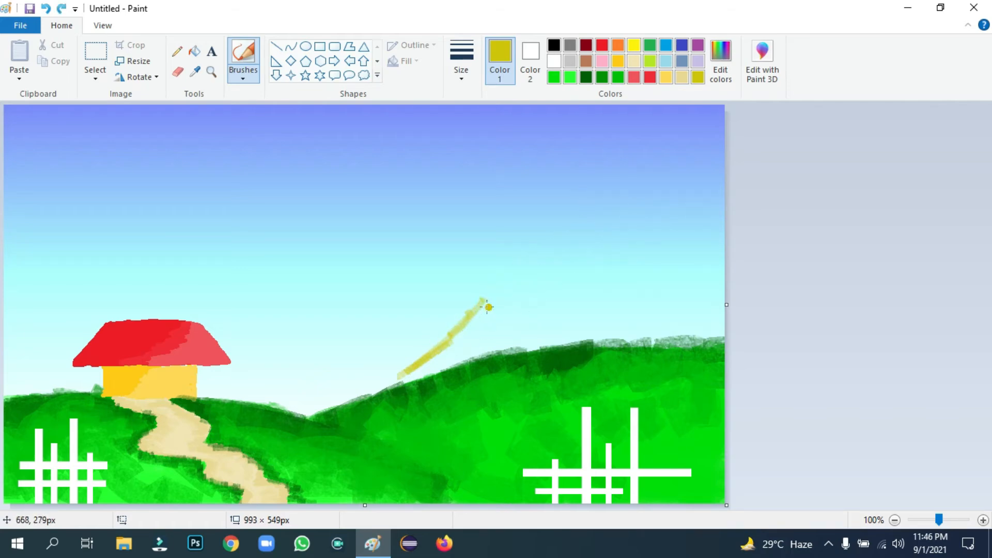
drag(451, 337, 514, 261)
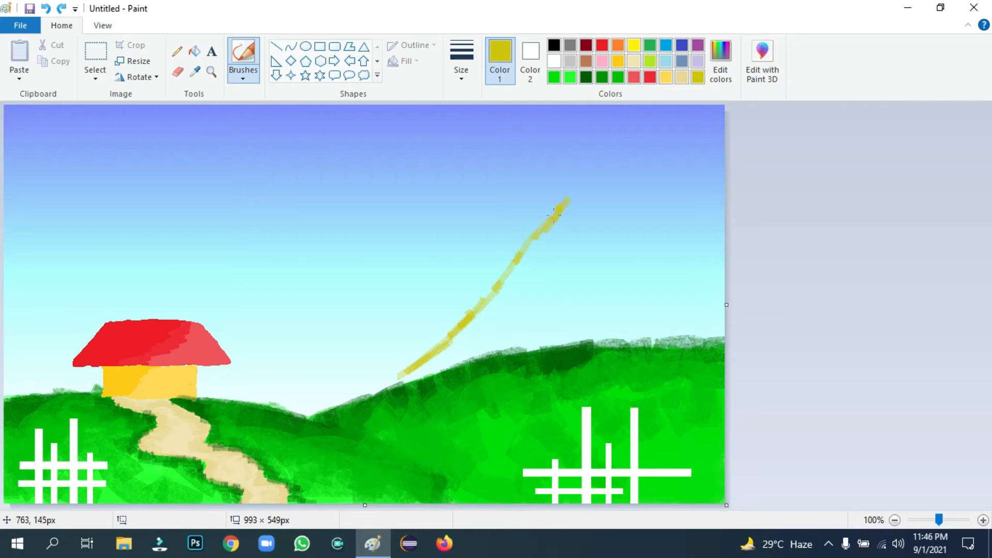
mouse_move(575, 195)
mouse_down()
mouse_move(661, 298)
mouse_move(692, 319)
mouse_up()
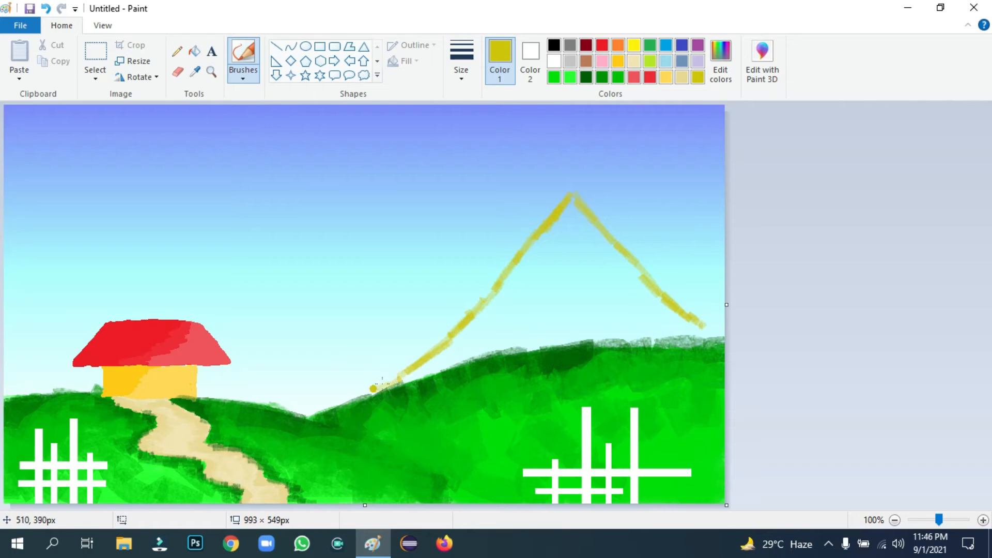
mouse_move(280, 376)
mouse_down()
mouse_move(247, 389)
mouse_move(273, 368)
mouse_move(249, 376)
mouse_move(382, 291)
mouse_move(233, 393)
mouse_up()
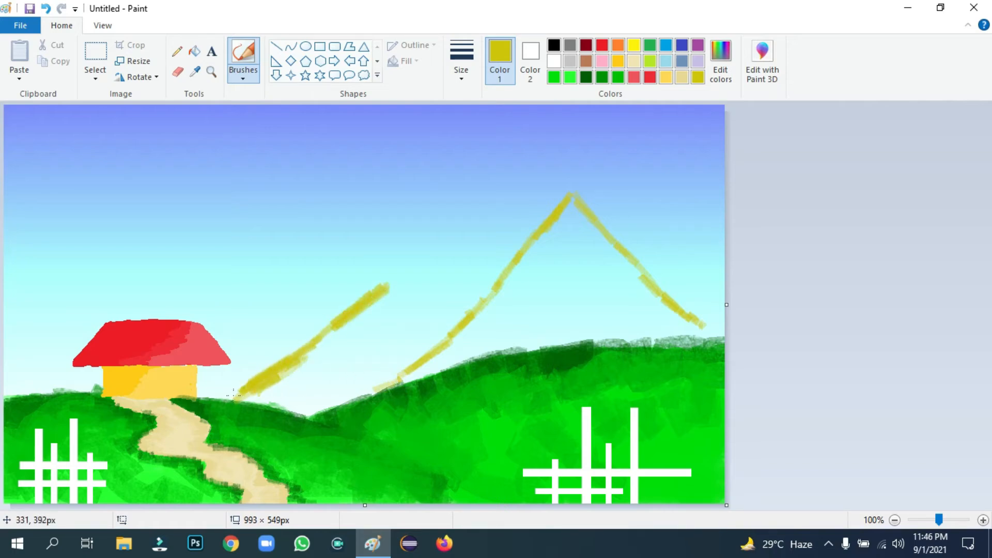
mouse_move(389, 288)
mouse_down()
mouse_move(434, 340)
mouse_move(400, 305)
mouse_up()
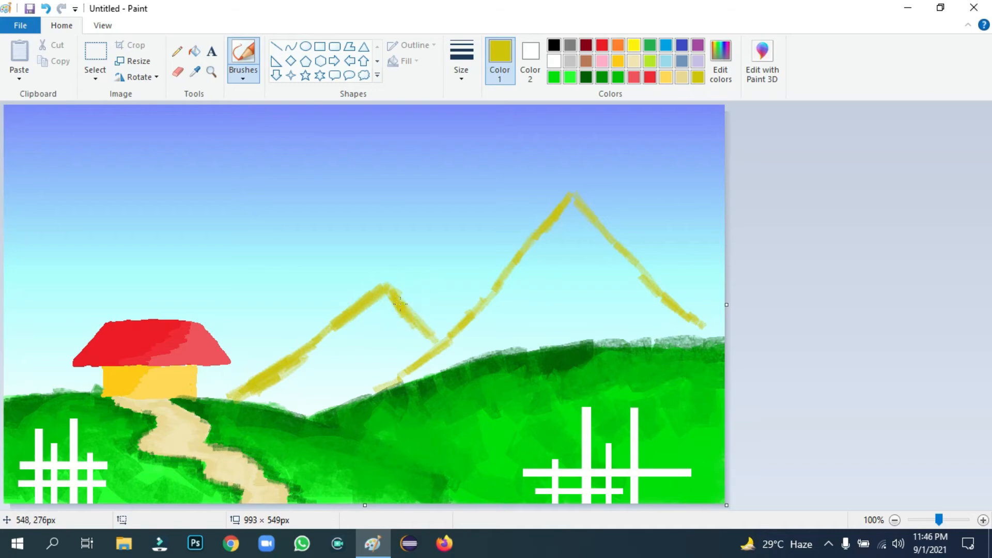
click(461, 72)
click(497, 191)
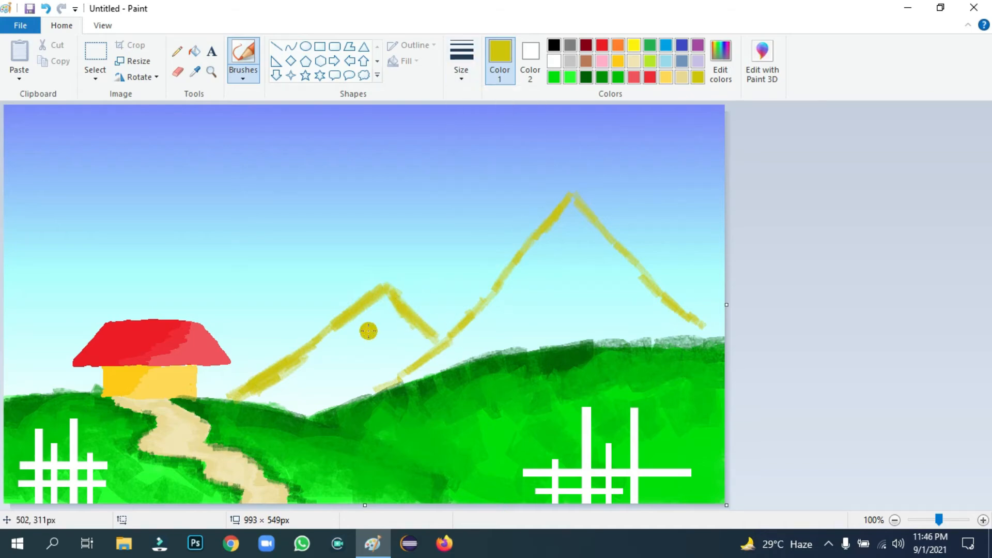
Thicken the small mountain's left slope and the big mountain's slopes with heavy yellow strokes
mouse_move(379, 305)
mouse_down()
mouse_move(366, 328)
mouse_move(368, 303)
mouse_move(301, 371)
mouse_move(262, 388)
mouse_move(345, 339)
mouse_move(370, 341)
mouse_move(389, 299)
mouse_move(385, 345)
mouse_move(413, 334)
mouse_move(403, 310)
mouse_move(393, 315)
mouse_move(428, 361)
mouse_up()
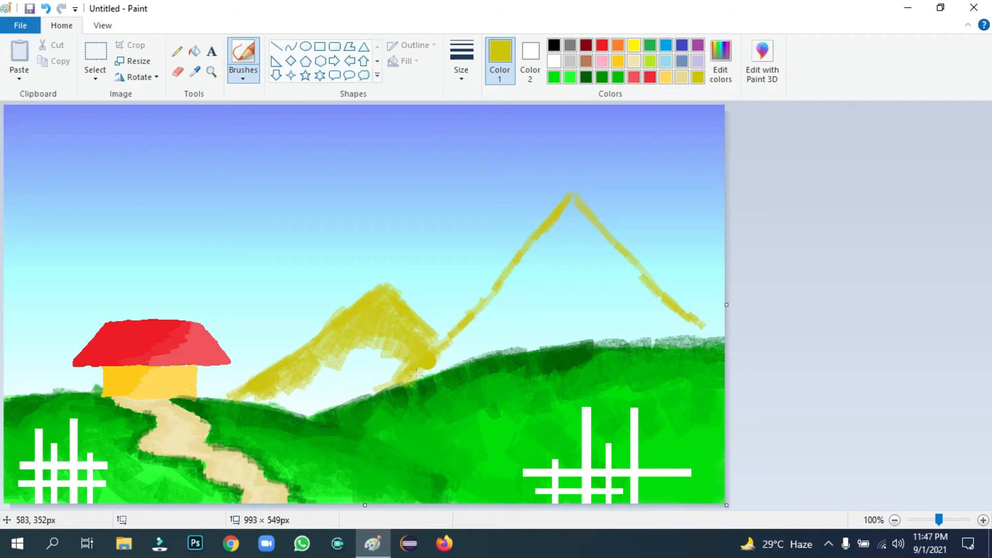
drag(563, 224, 540, 258)
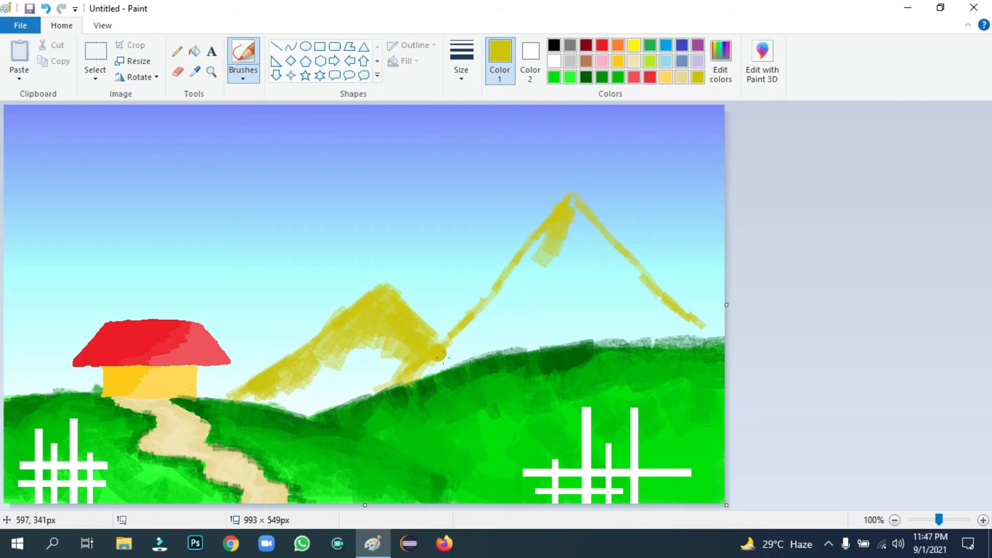
mouse_move(444, 355)
mouse_down()
mouse_move(512, 306)
mouse_move(520, 292)
mouse_move(498, 297)
mouse_move(511, 276)
mouse_move(469, 315)
mouse_move(467, 331)
mouse_move(565, 244)
mouse_move(582, 233)
mouse_up()
drag(691, 317, 681, 322)
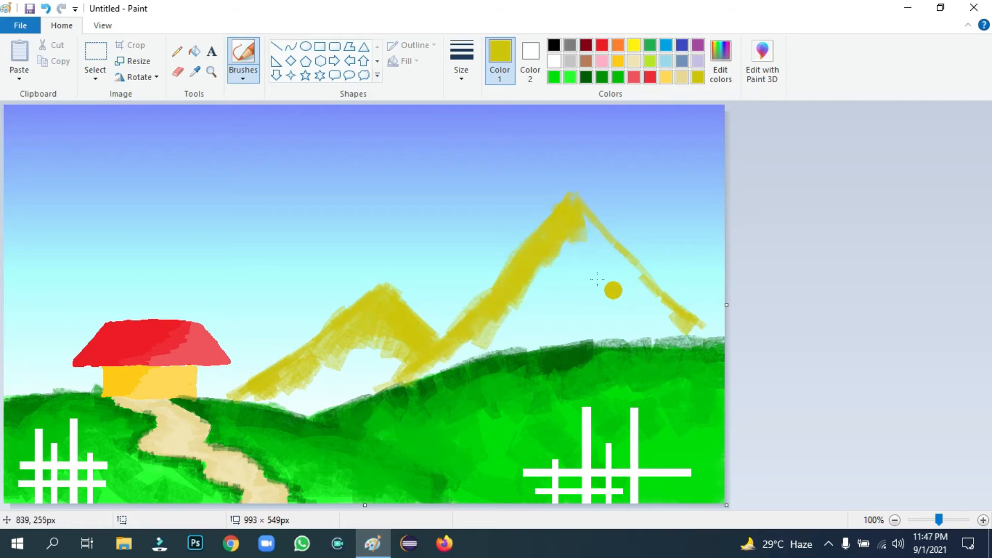
mouse_move(519, 296)
mouse_down()
mouse_move(537, 249)
mouse_move(544, 298)
mouse_move(571, 235)
mouse_move(692, 335)
mouse_move(595, 242)
mouse_up()
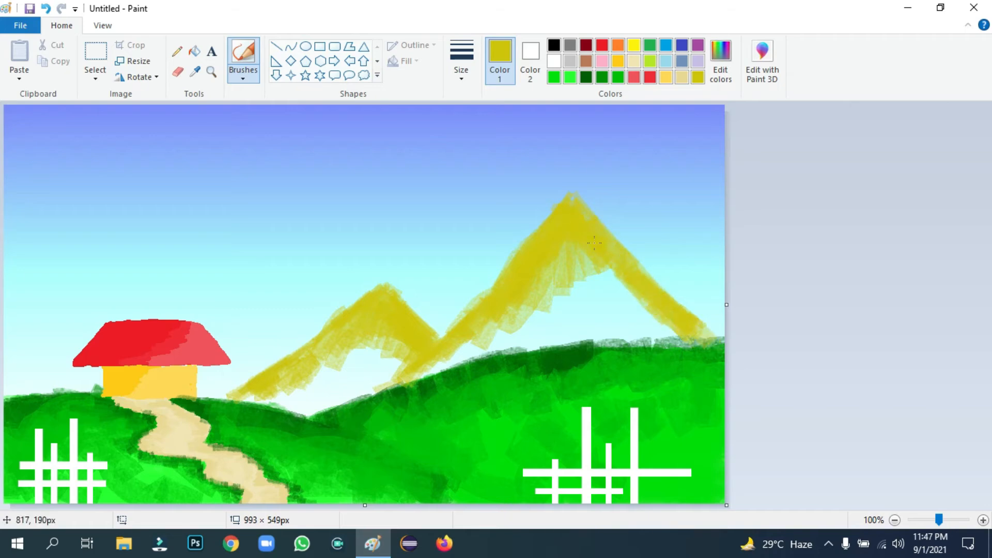
click(726, 61)
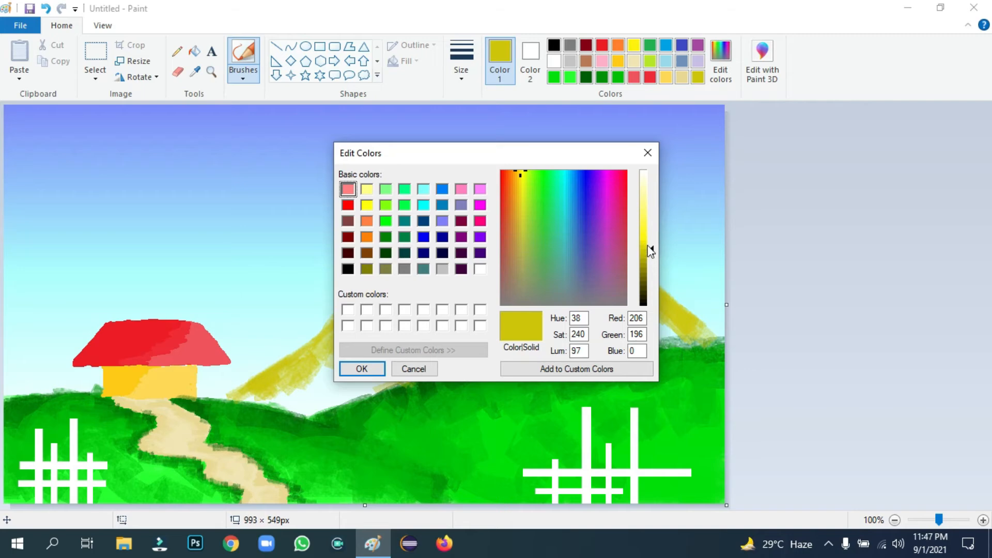
Brighten the yellow by raising its luminance to 113 in Edit Colors
drag(651, 252, 650, 241)
click(362, 369)
click(309, 379)
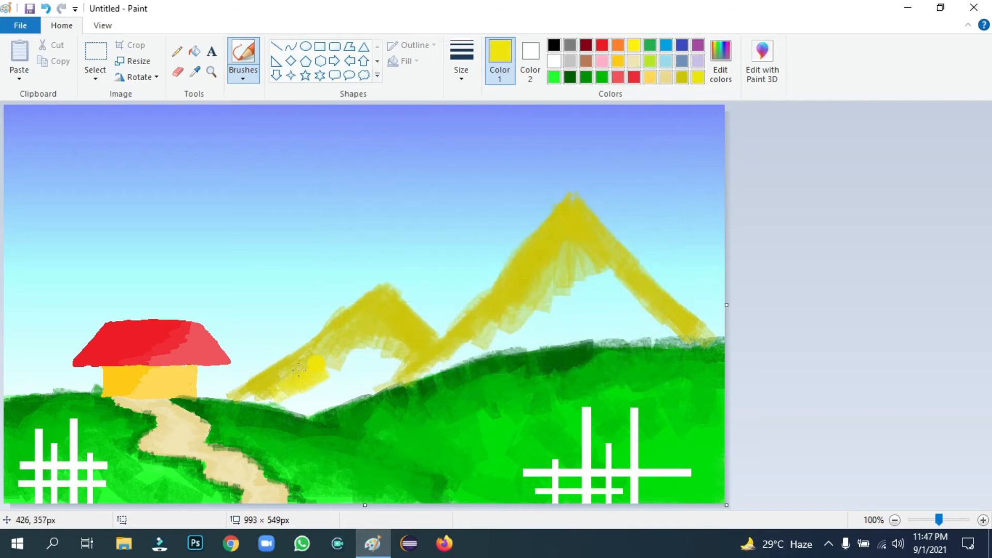
Brush the brighter yellow over the pale inner slopes of both mountains
mouse_move(312, 364)
mouse_down()
mouse_move(331, 354)
mouse_move(321, 386)
mouse_move(370, 351)
mouse_move(398, 350)
mouse_move(407, 361)
mouse_move(452, 357)
mouse_up()
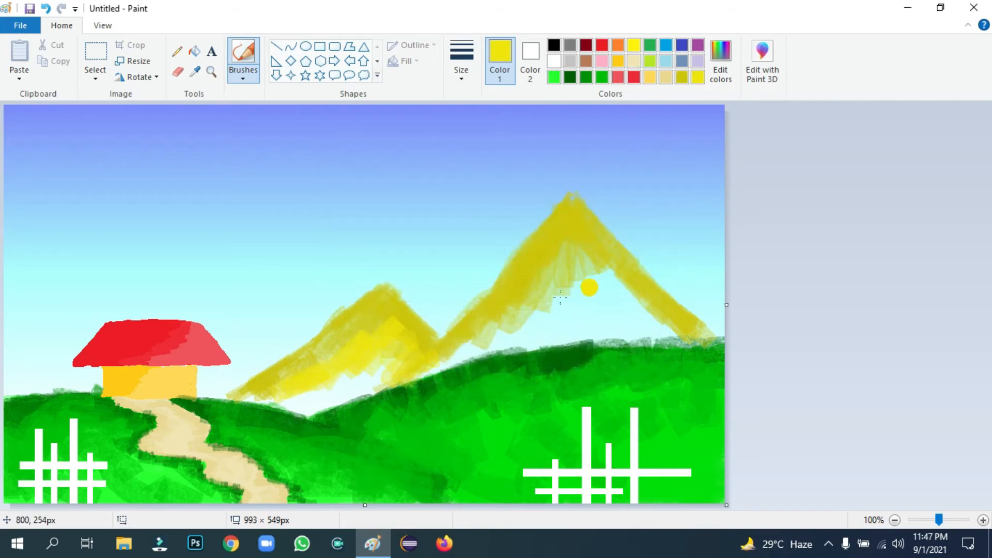
mouse_move(577, 244)
mouse_down()
mouse_move(499, 344)
mouse_move(426, 361)
mouse_move(445, 358)
mouse_up()
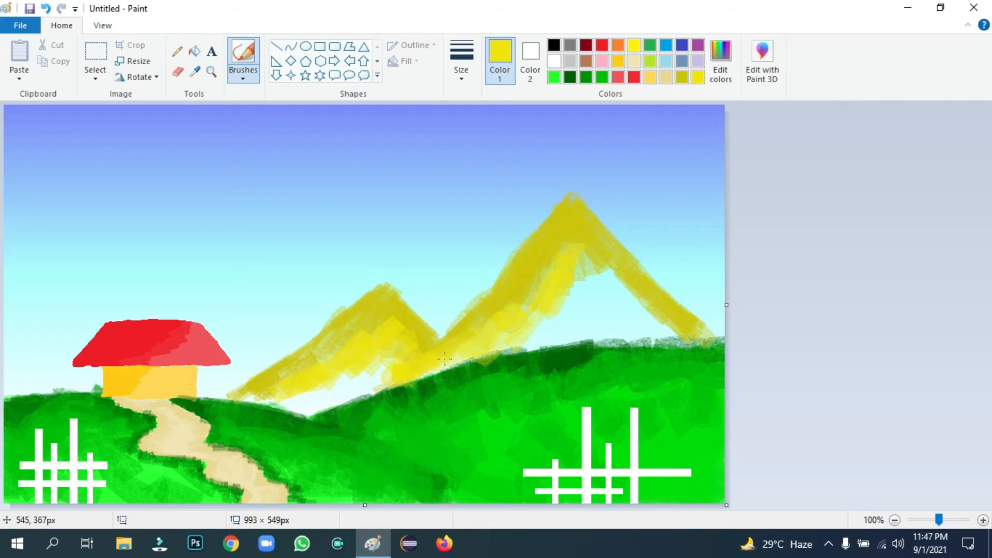
mouse_move(565, 248)
mouse_down()
mouse_move(590, 249)
mouse_move(513, 325)
mouse_move(618, 264)
mouse_move(616, 305)
mouse_move(633, 308)
mouse_move(615, 282)
mouse_up()
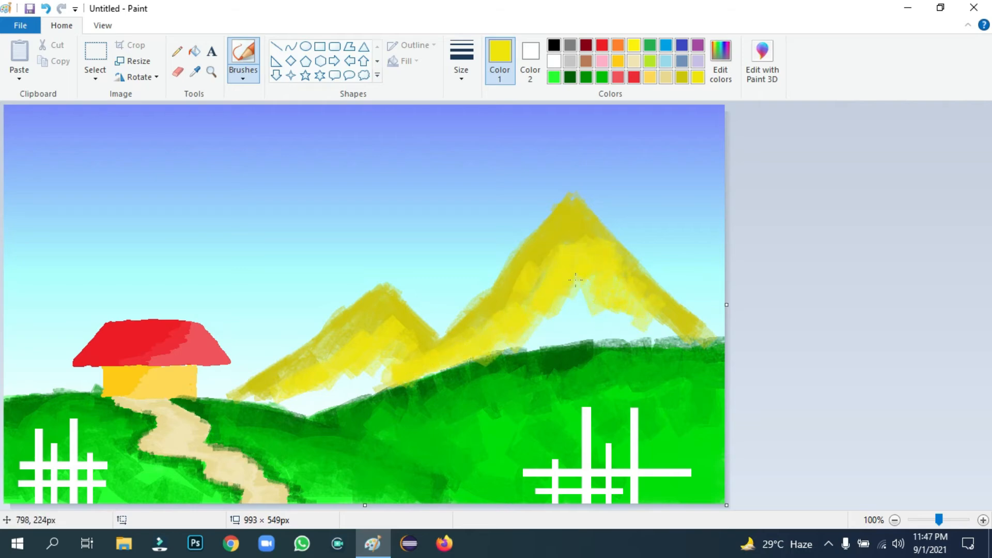
mouse_move(637, 313)
mouse_down()
mouse_move(684, 333)
mouse_move(648, 321)
mouse_up()
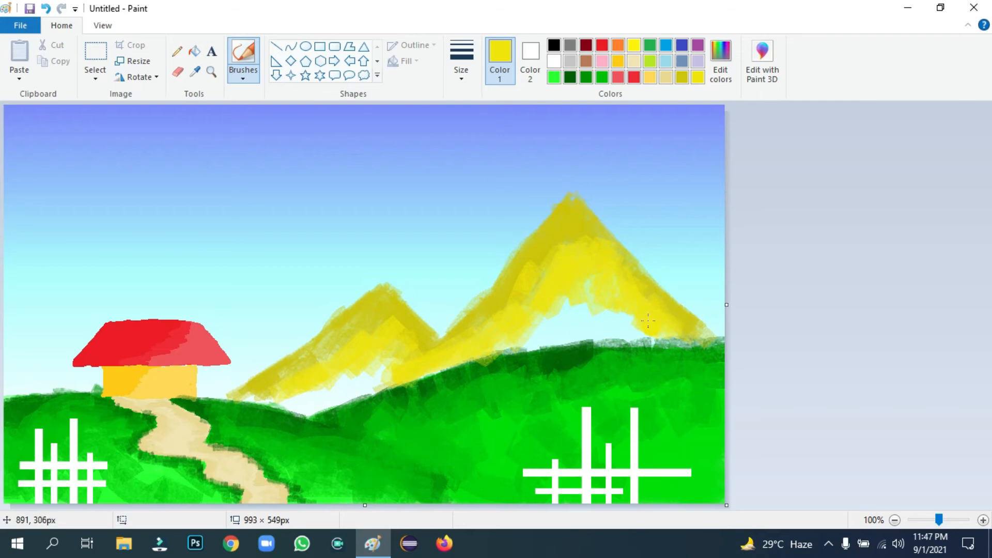
click(175, 53)
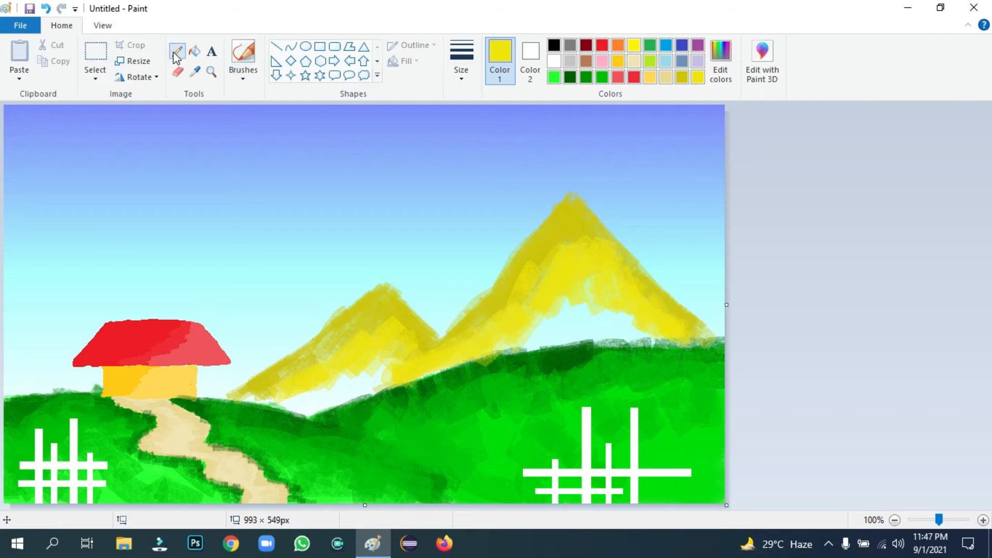
Draw a large bare brown tree in the valley with the thickest pencil
click(586, 61)
click(461, 59)
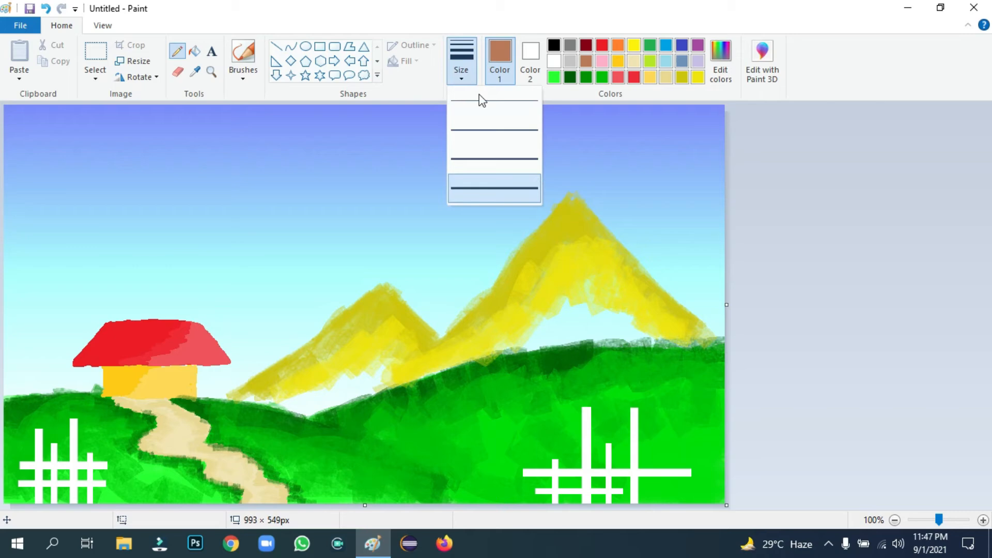
click(488, 188)
mouse_move(437, 335)
mouse_down()
mouse_move(443, 265)
mouse_move(452, 298)
mouse_move(470, 228)
mouse_move(470, 297)
mouse_up()
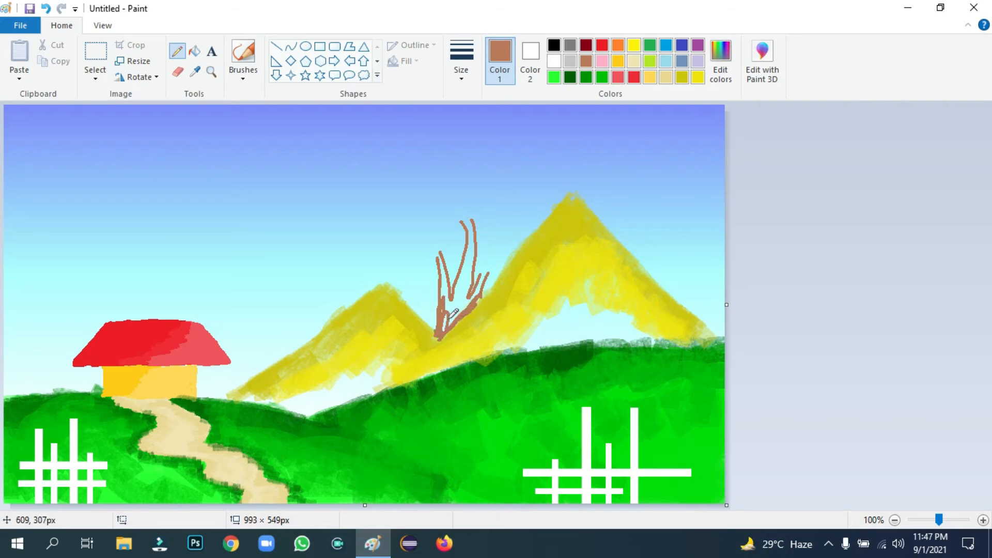
Blend the tree's base into the mountain with an olive-yellow Natural pencil brush
click(243, 78)
click(243, 101)
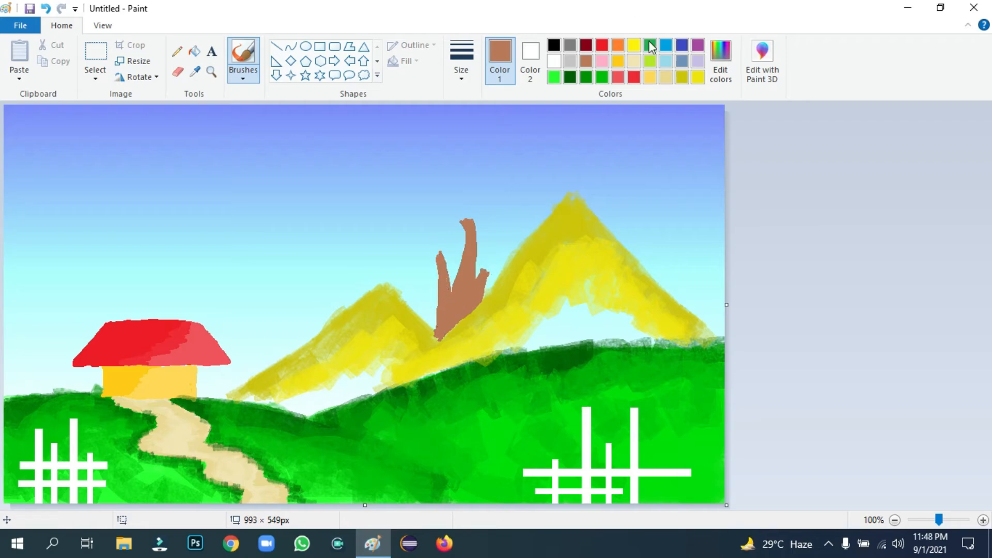
click(680, 82)
click(243, 75)
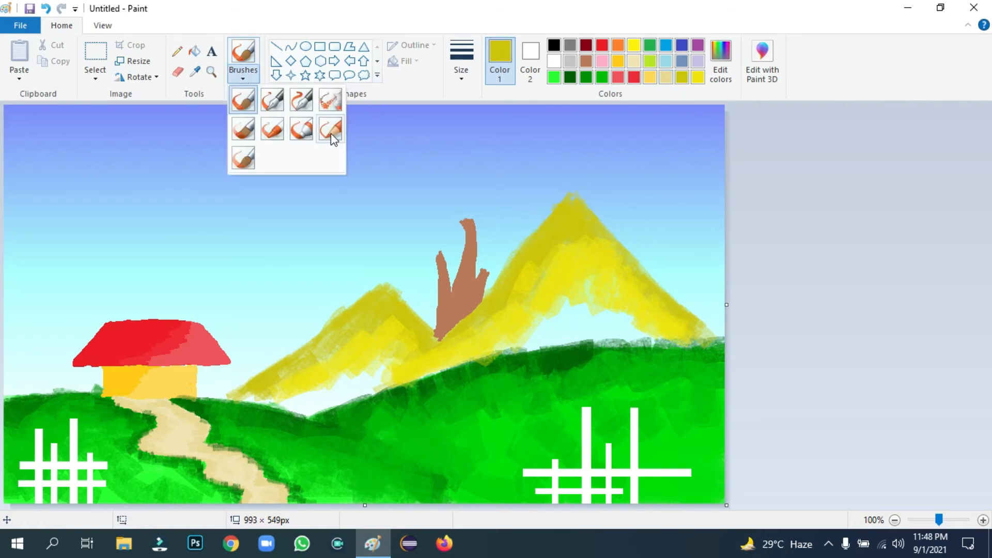
click(331, 129)
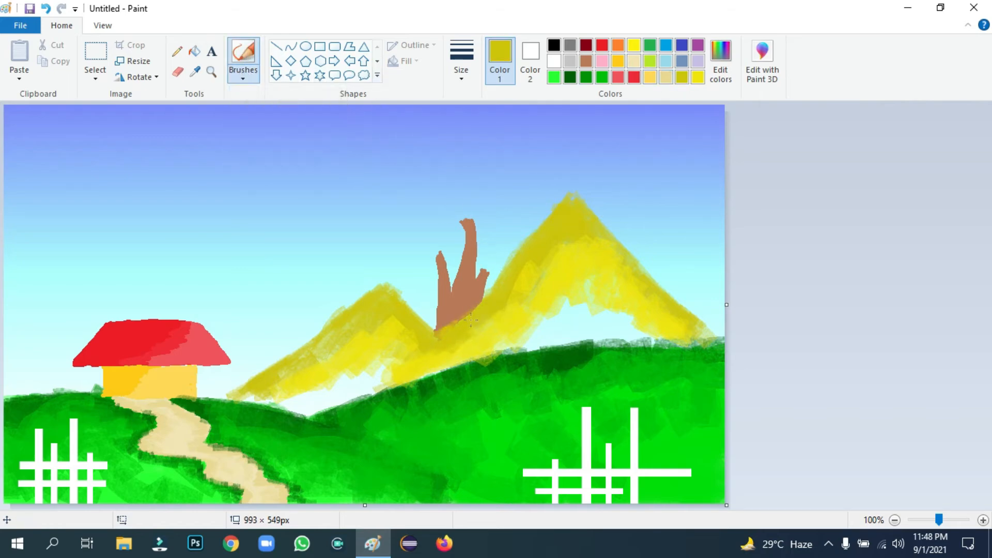
mouse_move(470, 320)
mouse_down()
mouse_move(439, 358)
mouse_move(423, 315)
mouse_up()
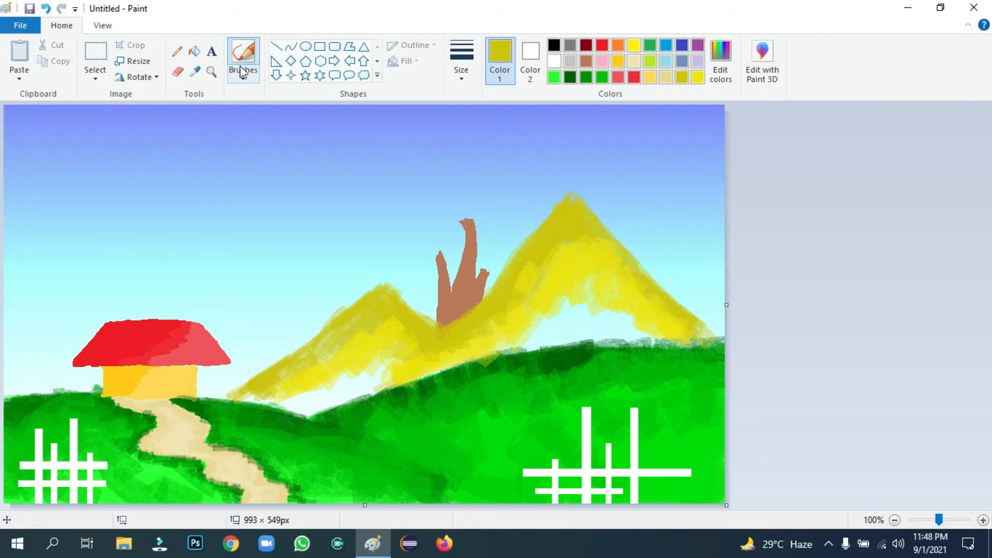
Draw a smaller bare brown tree on the left mountain
click(177, 52)
click(586, 61)
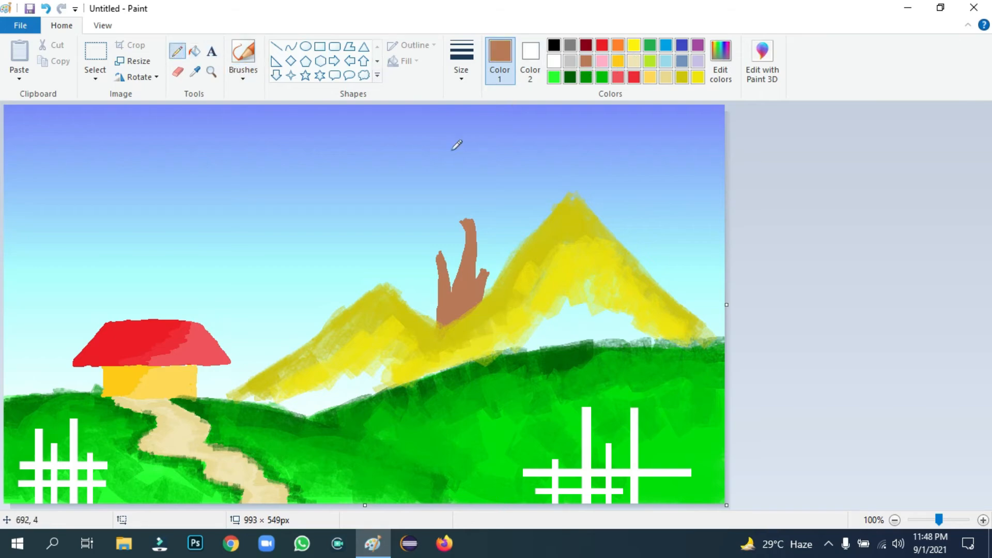
drag(312, 337, 307, 284)
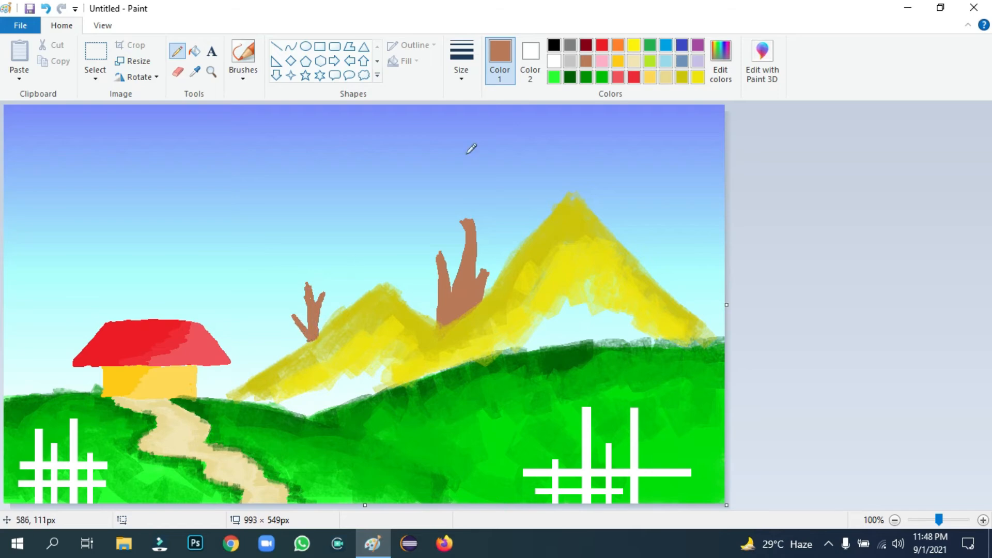
click(682, 77)
click(243, 56)
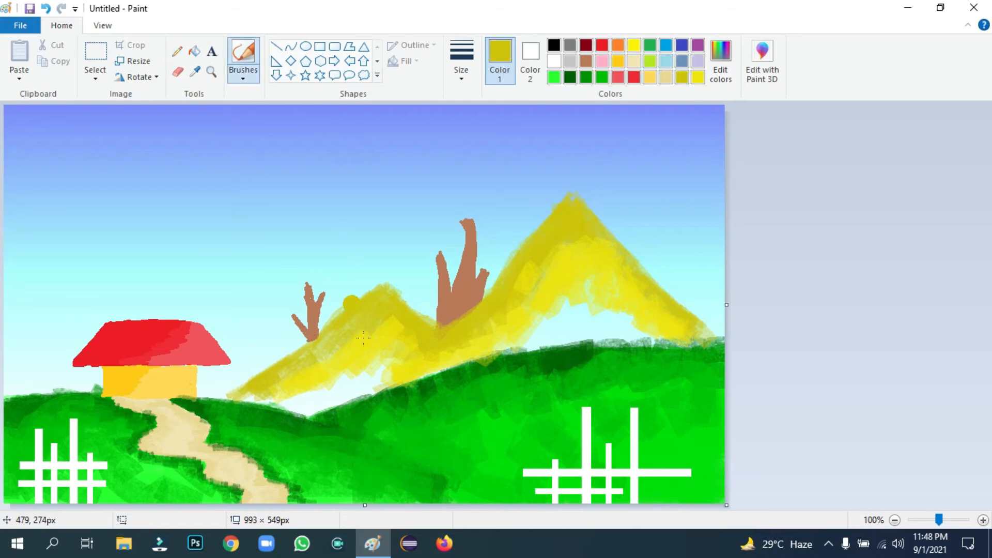
Brush bright yellow over the pale gaps around the small tree, inside both mountains and along the grass
mouse_move(303, 352)
mouse_down()
mouse_move(340, 325)
mouse_move(313, 339)
mouse_move(293, 367)
mouse_move(334, 335)
mouse_move(263, 394)
mouse_move(273, 404)
mouse_move(324, 380)
mouse_up()
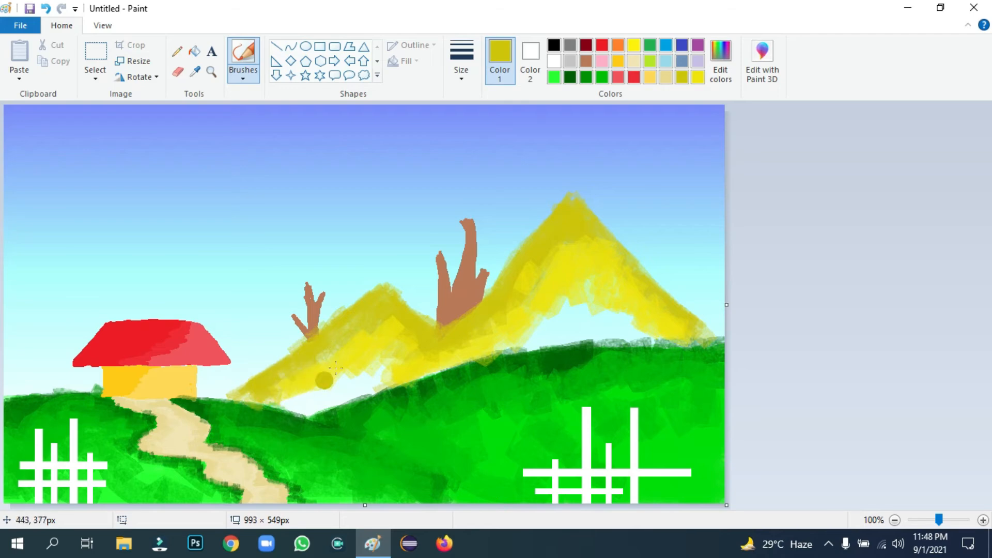
click(698, 77)
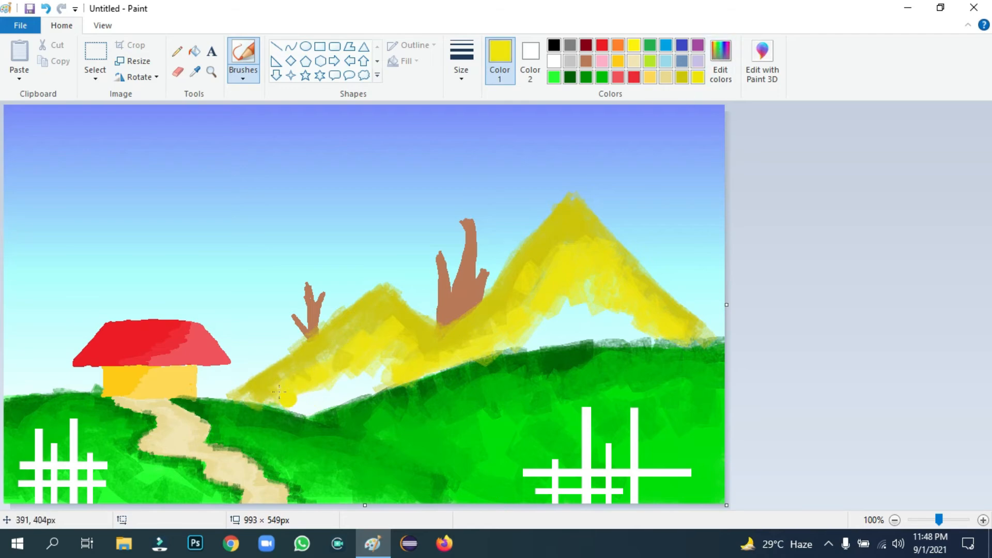
mouse_move(283, 396)
mouse_down()
mouse_move(303, 402)
mouse_move(333, 357)
mouse_move(311, 414)
mouse_move(372, 344)
mouse_move(387, 352)
mouse_move(301, 413)
mouse_up()
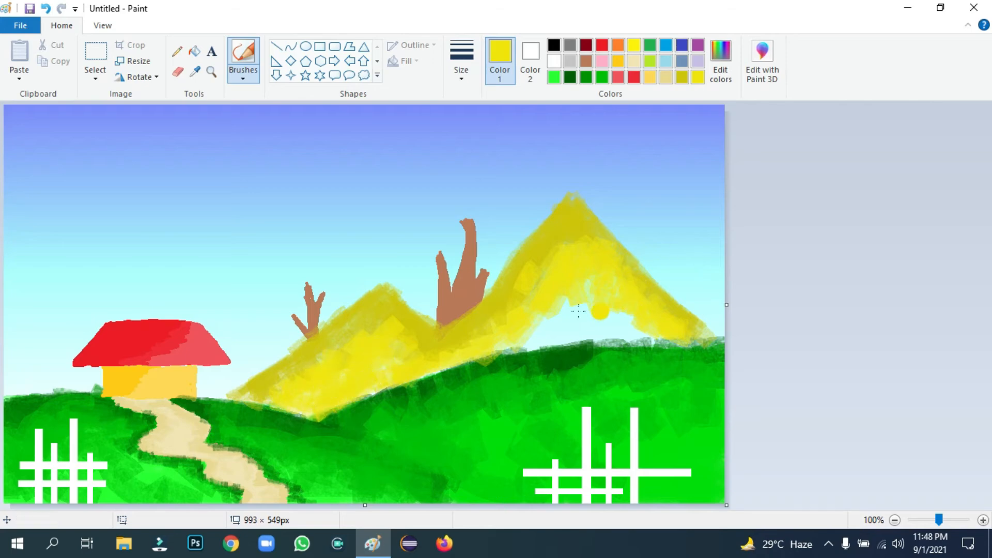
mouse_move(537, 319)
mouse_down()
mouse_move(506, 352)
mouse_move(600, 331)
mouse_move(550, 340)
mouse_move(570, 326)
mouse_up()
mouse_move(522, 351)
mouse_down()
mouse_move(369, 387)
mouse_move(348, 406)
mouse_move(271, 400)
mouse_move(442, 347)
mouse_move(329, 422)
mouse_move(336, 412)
mouse_up()
mouse_move(544, 318)
mouse_down()
mouse_move(527, 340)
mouse_move(665, 314)
mouse_move(680, 321)
mouse_move(647, 331)
mouse_move(686, 334)
mouse_up()
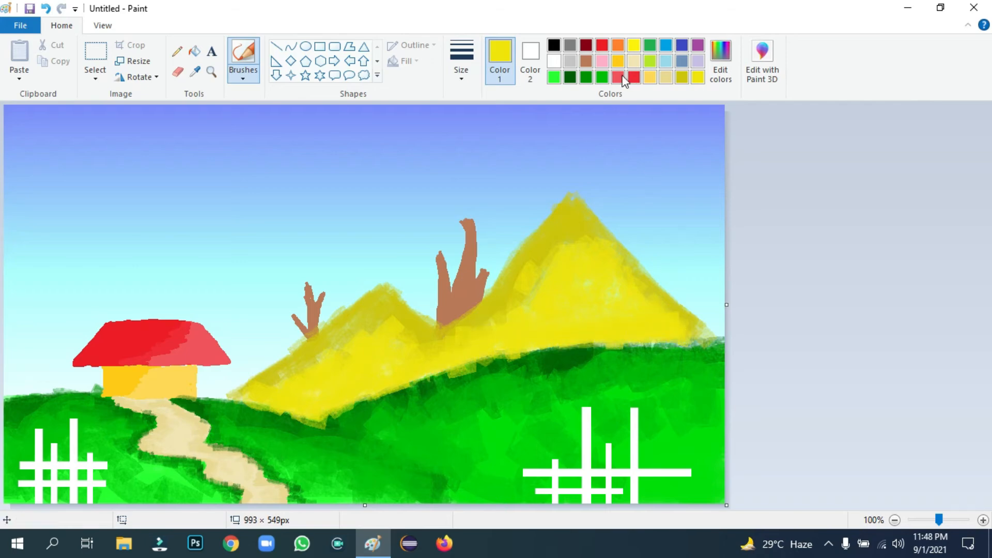
Darken the hill edges below the mountains with dark and medium green, undoing a stray dab
click(570, 78)
mouse_move(549, 343)
mouse_down()
mouse_move(331, 428)
mouse_move(282, 429)
mouse_move(373, 445)
mouse_move(458, 493)
mouse_up()
key(ctrl+z)
click(587, 77)
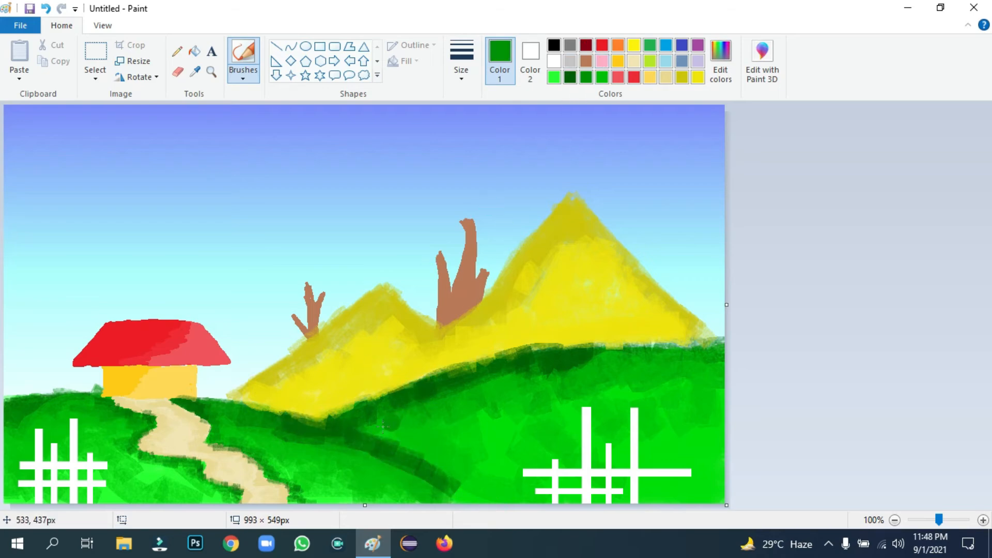
mouse_move(639, 360)
mouse_down()
mouse_move(678, 350)
mouse_move(612, 351)
mouse_move(709, 348)
mouse_up()
mouse_move(285, 438)
mouse_down()
mouse_move(396, 470)
mouse_move(460, 504)
mouse_up()
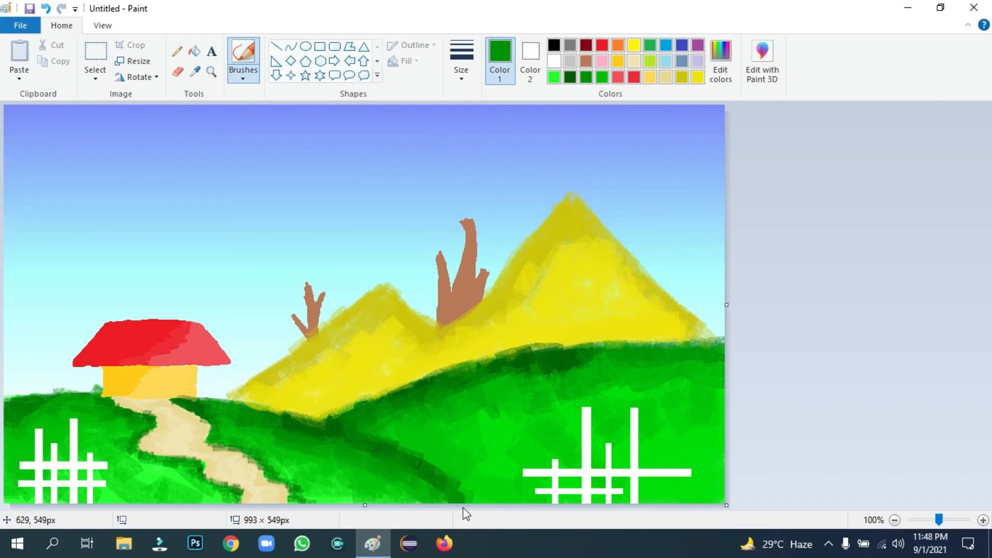
Shade the mountains' slopes with darker olive yellow, undoing stray strokes on the right slope
click(699, 77)
click(608, 235)
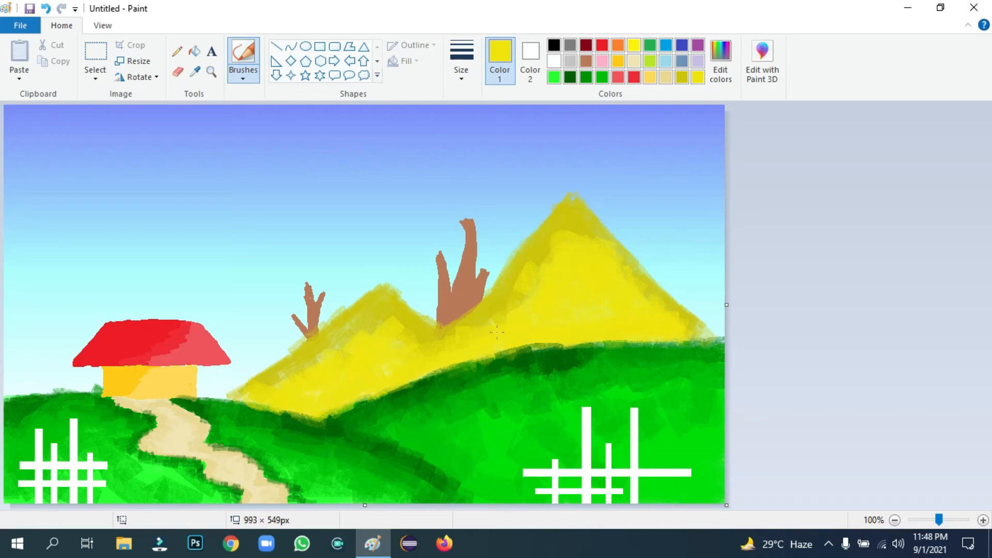
click(681, 77)
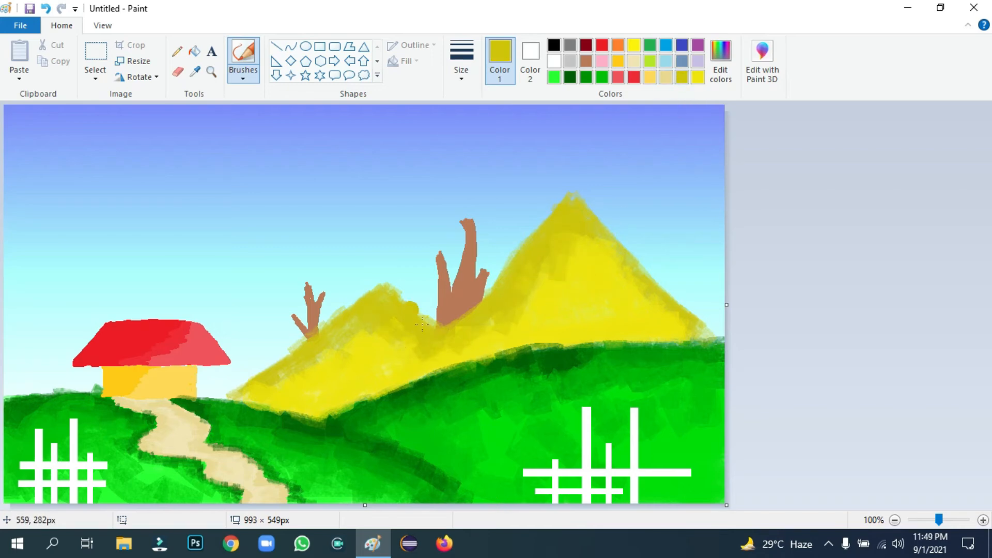
mouse_move(351, 330)
mouse_down()
mouse_move(320, 370)
mouse_move(312, 355)
mouse_move(289, 363)
mouse_move(325, 351)
mouse_move(252, 390)
mouse_up()
mouse_move(590, 244)
mouse_down()
mouse_move(558, 246)
mouse_move(561, 263)
mouse_move(616, 278)
mouse_move(672, 313)
mouse_move(647, 286)
mouse_move(683, 319)
mouse_move(659, 295)
mouse_up()
drag(637, 210, 646, 225)
key(ctrl+z)
key(ctrl+z)
key(ctrl+z)
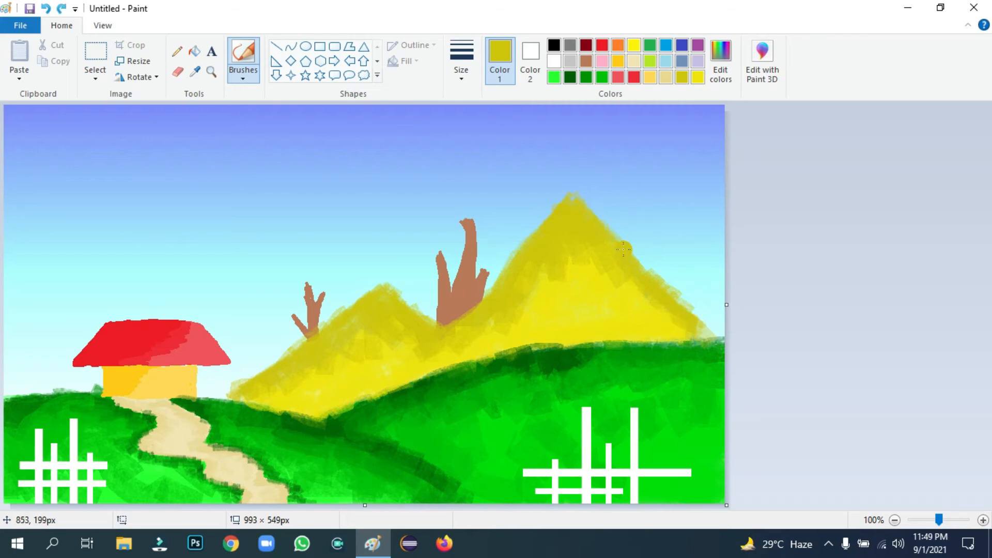
key(ctrl+z)
mouse_move(672, 304)
mouse_down()
mouse_move(717, 335)
mouse_move(694, 361)
mouse_move(626, 288)
mouse_move(595, 281)
mouse_move(591, 259)
mouse_move(553, 236)
mouse_move(543, 292)
mouse_up()
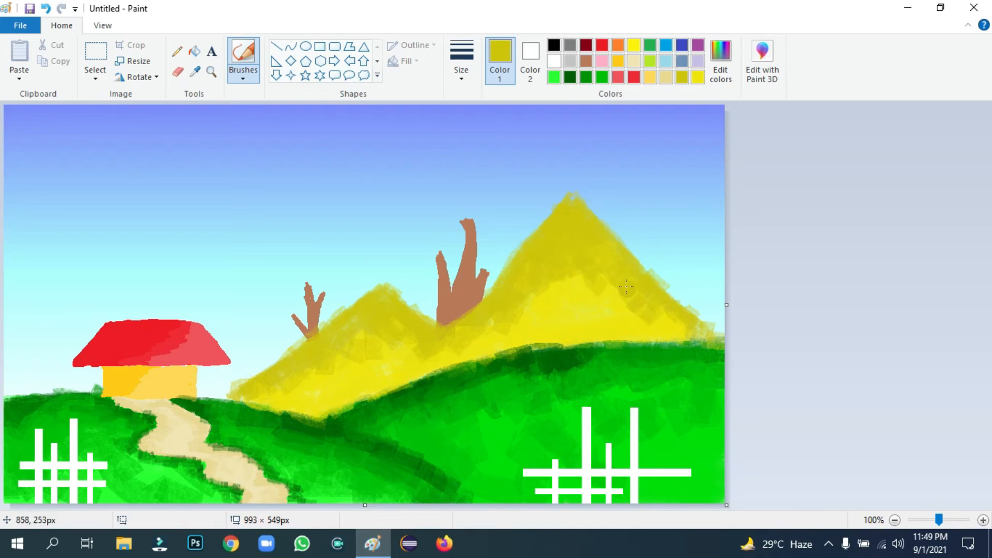
Set a thicker brush and a deeper red darkened in Edit Colors
click(603, 46)
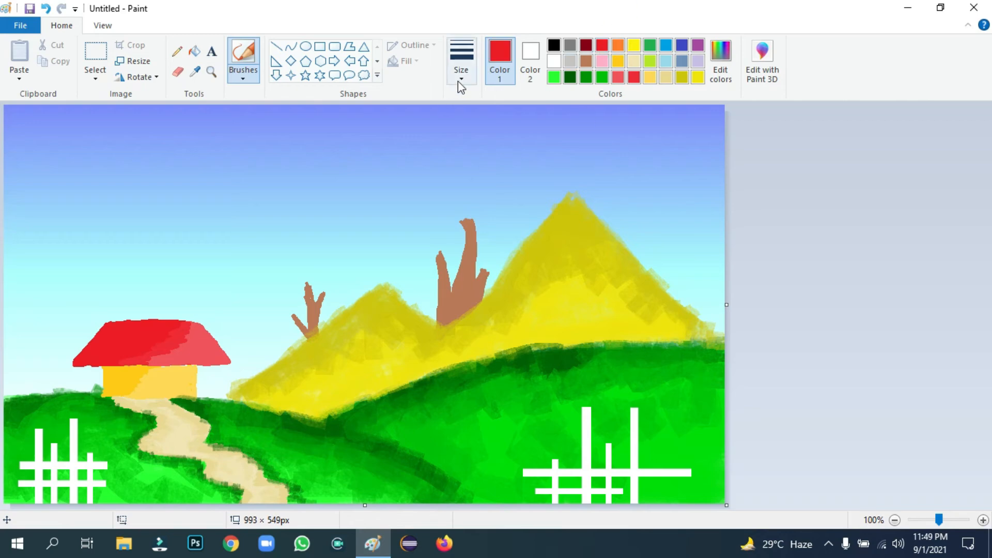
click(460, 78)
click(487, 192)
click(721, 61)
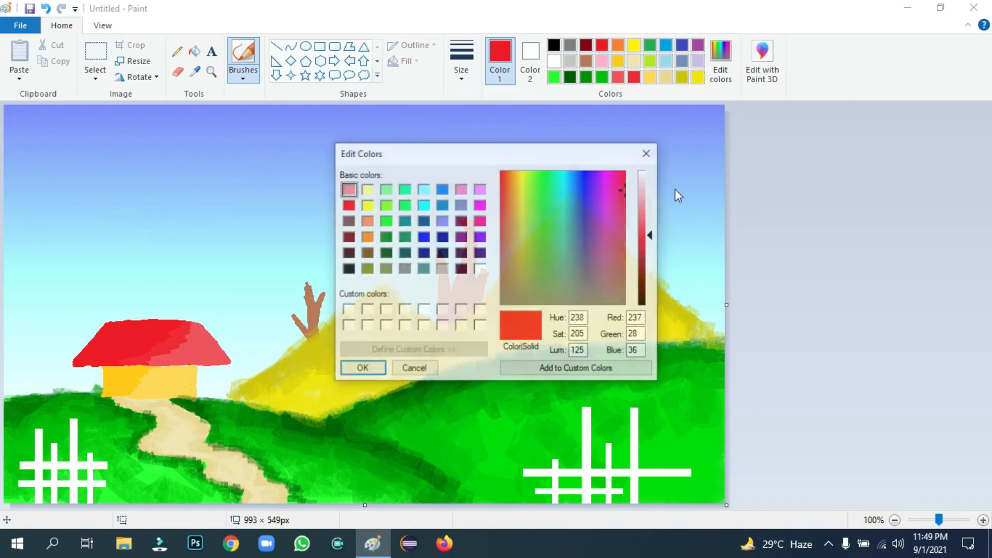
click(645, 222)
drag(648, 229, 650, 259)
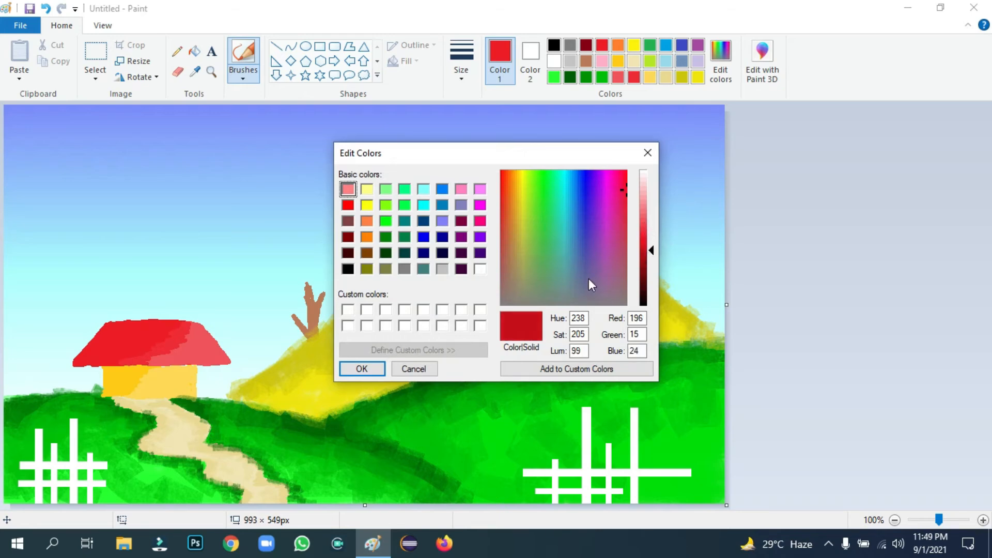
click(362, 369)
Brush the red rainbow arc across the sky from the left edge to the mountain
mouse_move(114, 226)
mouse_down()
mouse_move(134, 222)
mouse_move(82, 247)
mouse_move(1, 317)
mouse_up()
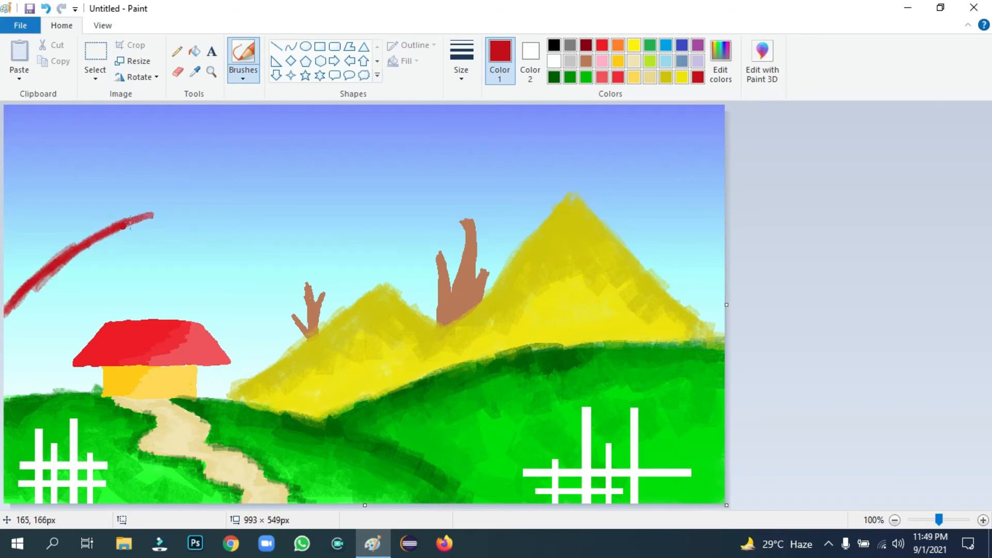
mouse_move(125, 225)
mouse_down()
mouse_move(215, 209)
mouse_move(262, 222)
mouse_move(224, 209)
mouse_move(351, 251)
mouse_up()
mouse_move(236, 215)
mouse_down()
mouse_move(348, 241)
mouse_move(364, 263)
mouse_move(343, 252)
mouse_move(397, 289)
mouse_up()
mouse_move(349, 257)
mouse_down()
mouse_move(217, 216)
mouse_move(142, 216)
mouse_move(46, 266)
mouse_move(11, 310)
mouse_move(39, 287)
mouse_up()
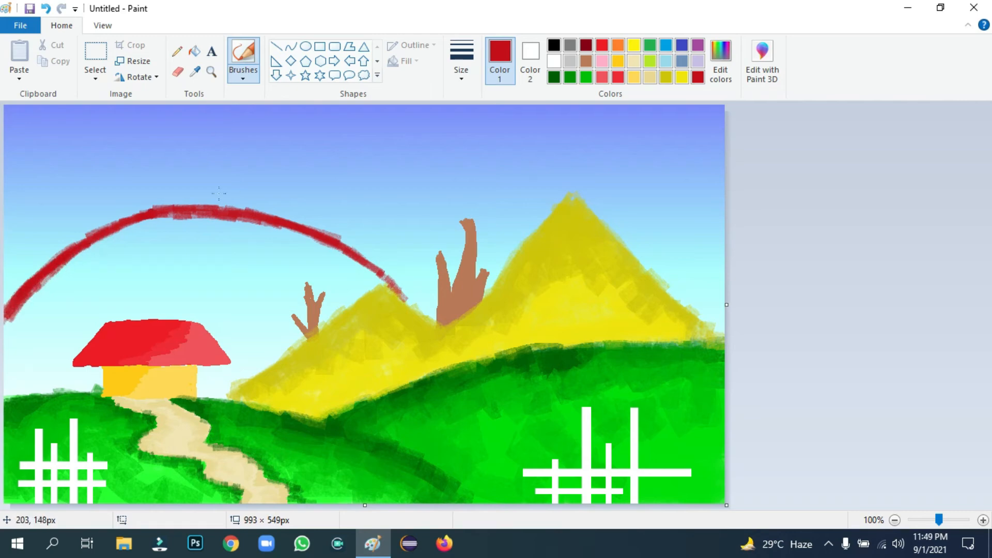
Choose orange in Edit Colors and paint an orange band just inside the red arc
click(721, 57)
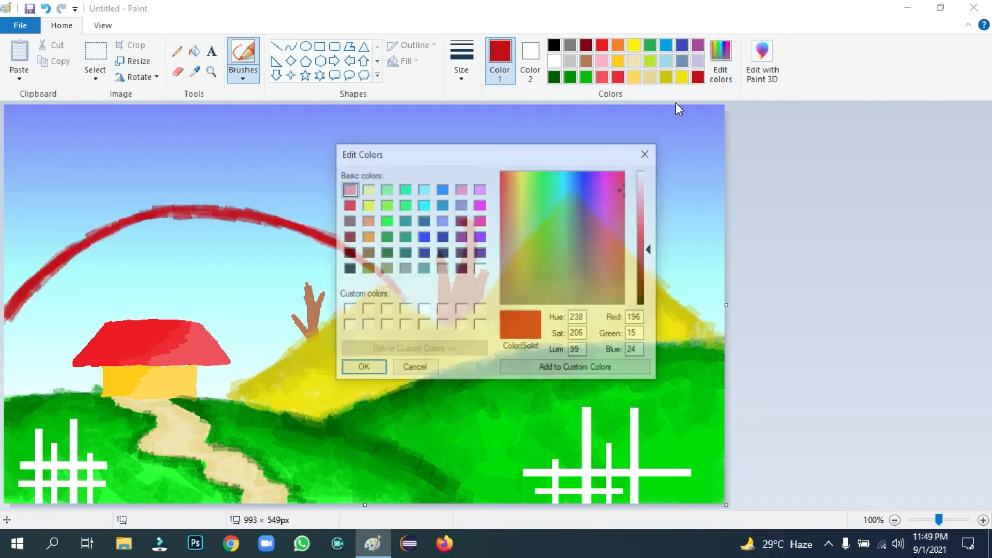
click(366, 237)
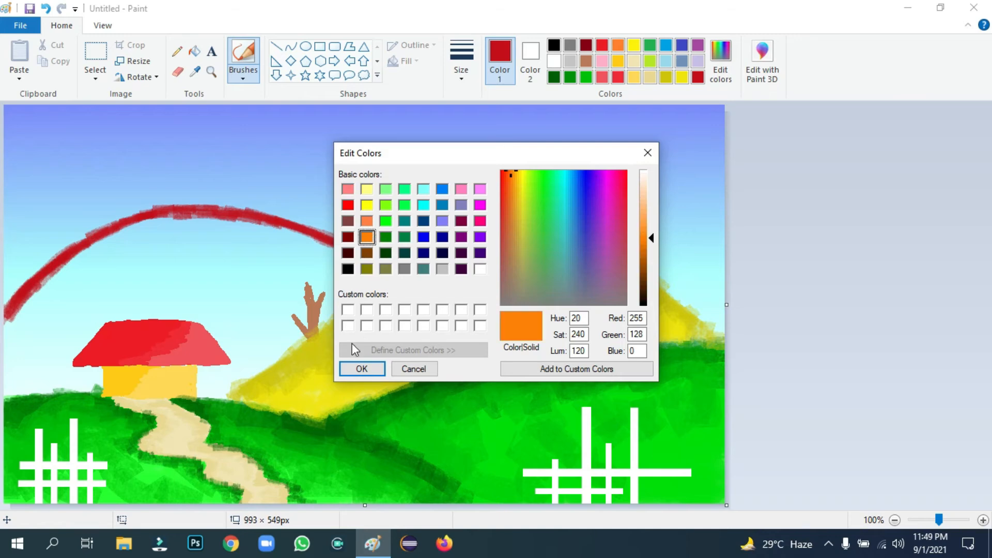
click(362, 368)
mouse_move(140, 229)
mouse_down()
mouse_move(62, 270)
mouse_move(6, 334)
mouse_up()
mouse_move(170, 214)
mouse_down()
mouse_move(298, 235)
mouse_move(365, 265)
mouse_move(382, 279)
mouse_move(374, 287)
mouse_up()
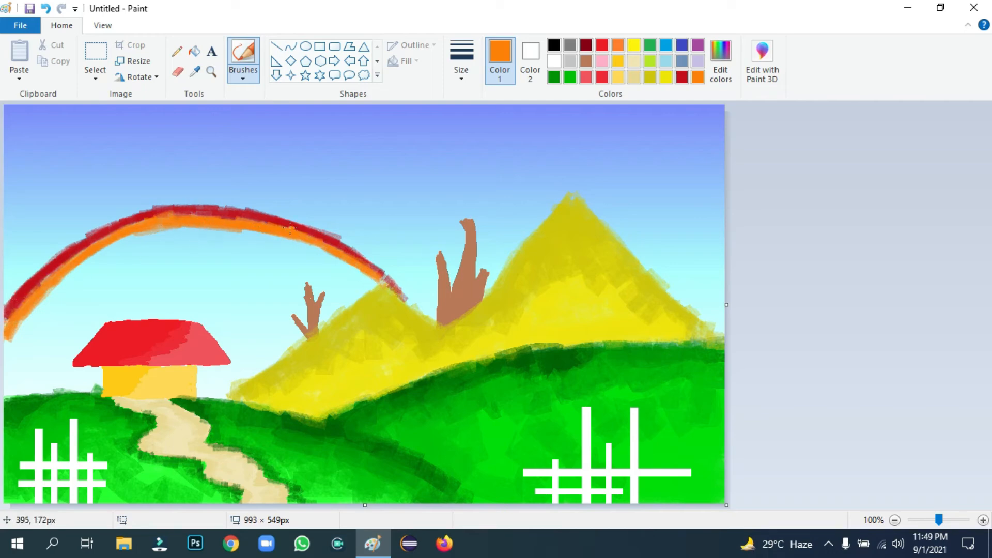
Paint a yellow band inside the rainbow's orange arc
click(636, 47)
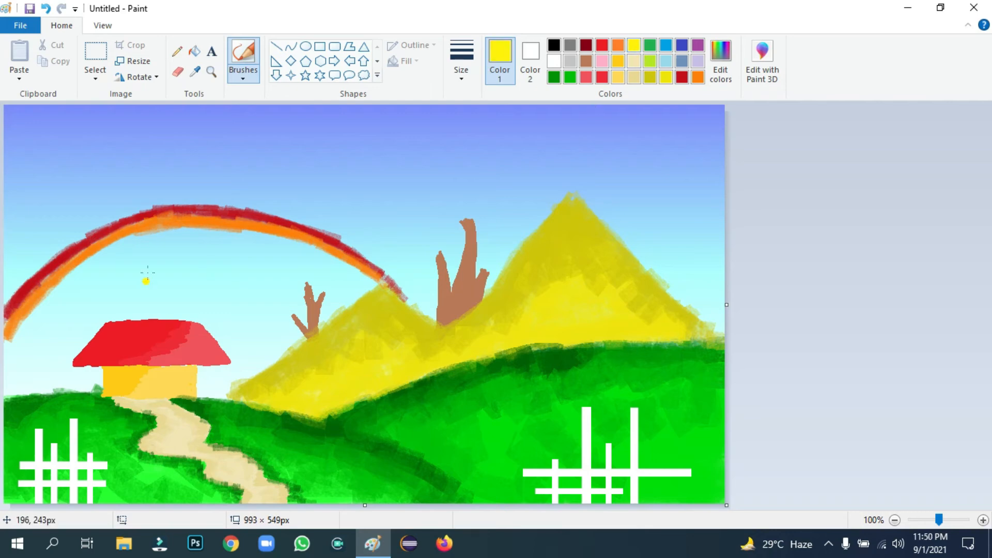
drag(83, 264, 61, 281)
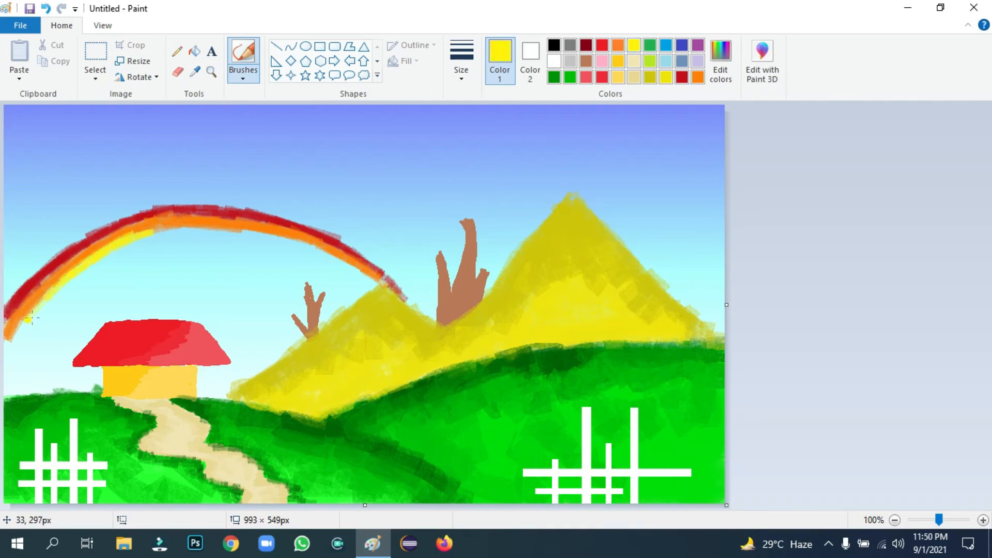
drag(10, 345, 4, 355)
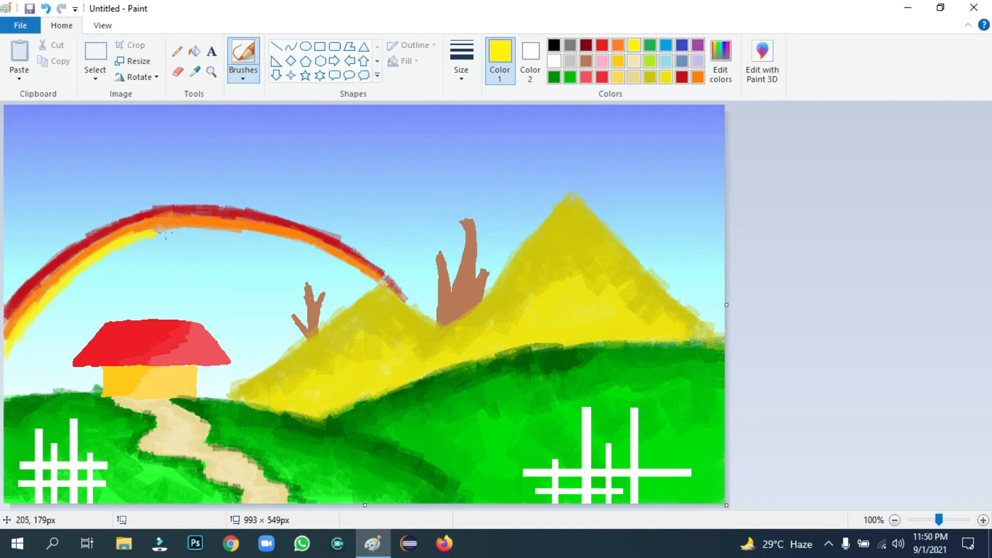
drag(217, 232, 221, 230)
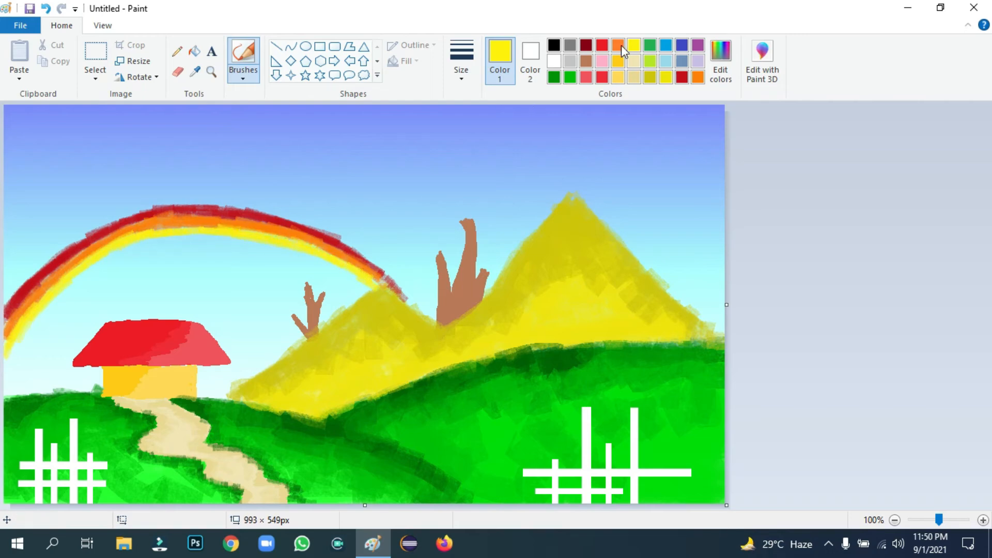
Paint a lime-green band inside the yellow band
click(651, 61)
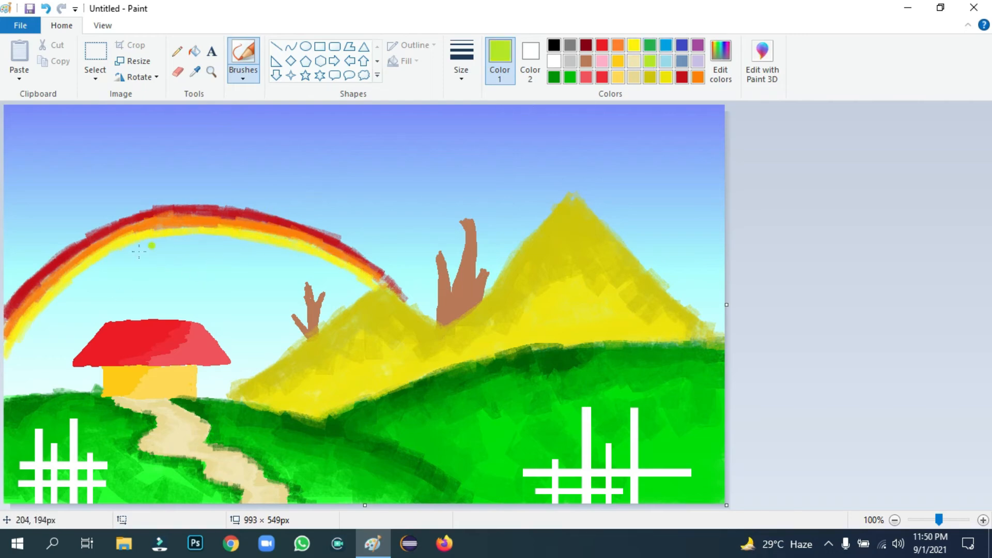
drag(61, 294, 7, 368)
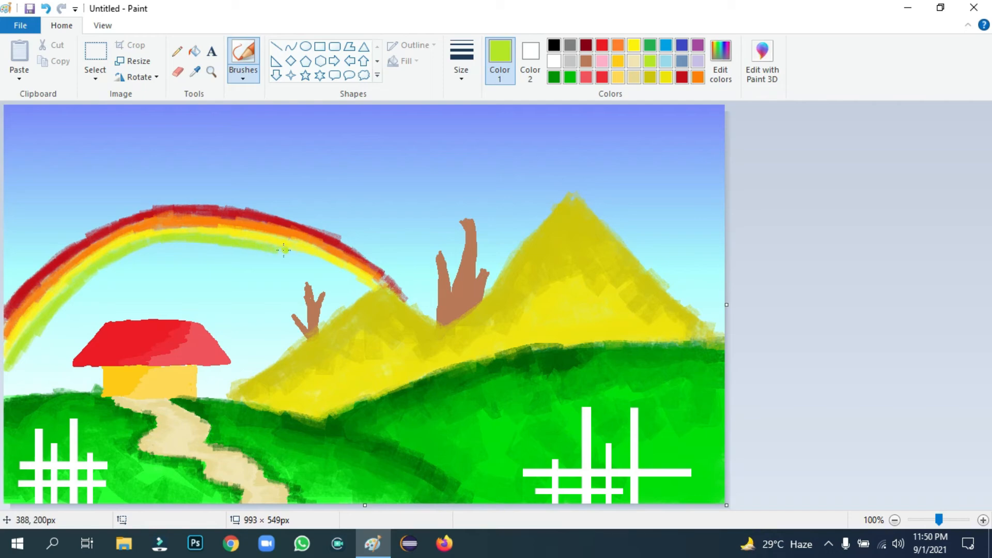
drag(290, 255, 325, 263)
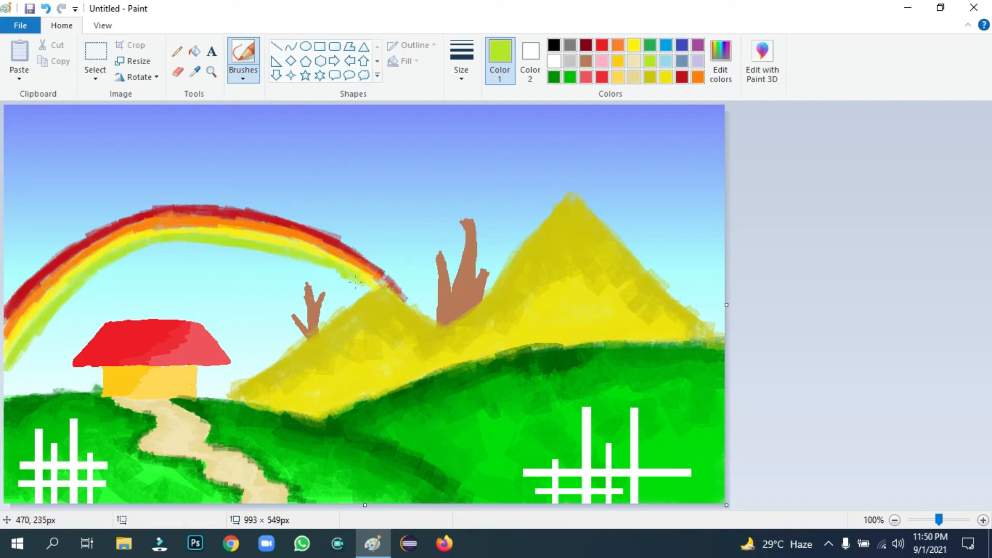
click(697, 60)
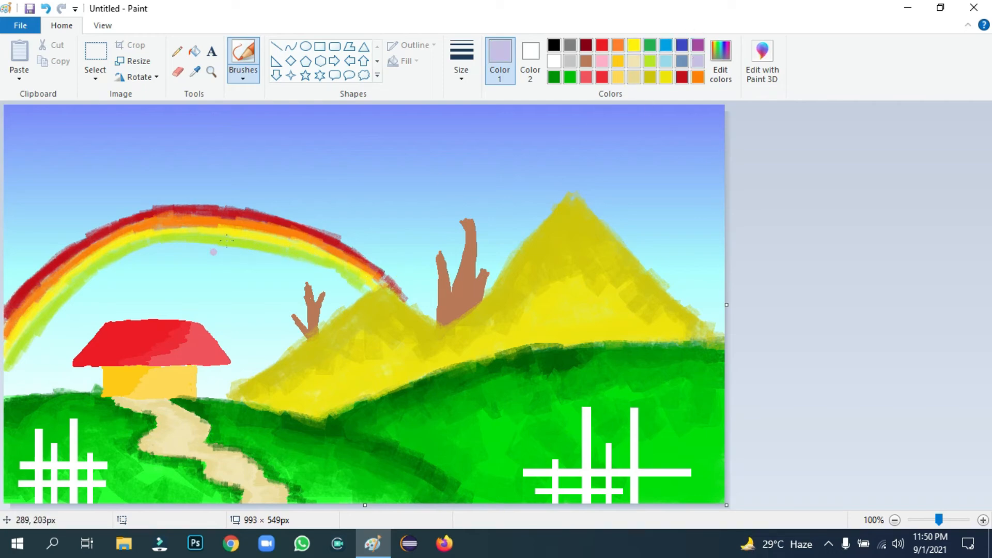
click(720, 56)
Paint a pure blue band along the rainbow's inner edge
click(423, 236)
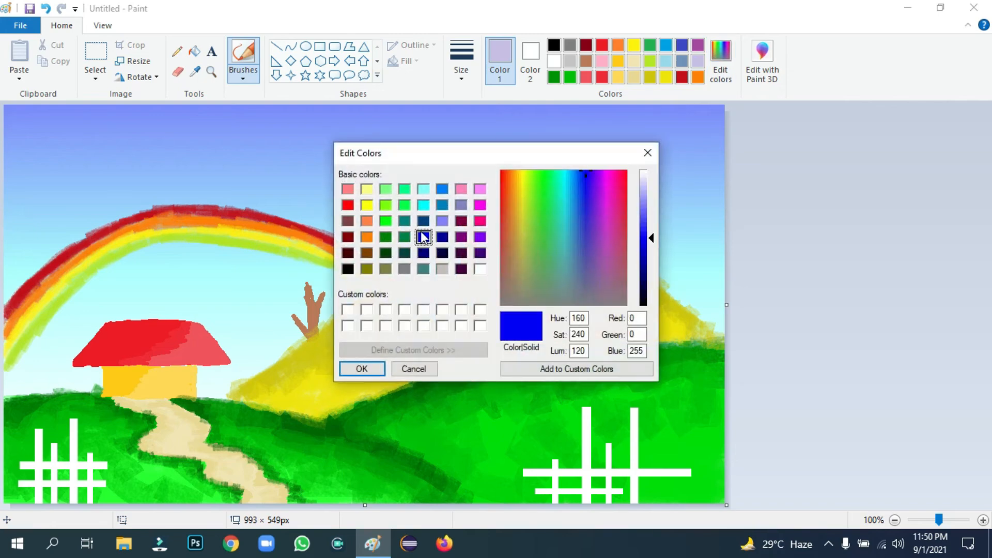
click(361, 368)
mouse_move(150, 249)
mouse_down()
mouse_move(106, 267)
mouse_move(57, 308)
mouse_move(7, 385)
mouse_up()
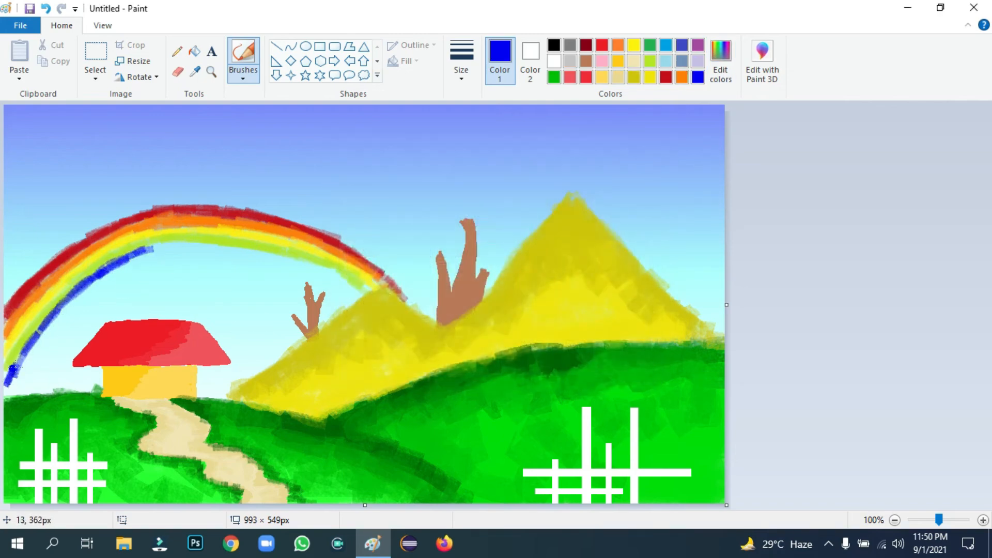
mouse_move(138, 252)
mouse_down()
mouse_move(220, 249)
mouse_move(170, 247)
mouse_move(182, 247)
mouse_move(98, 279)
mouse_move(191, 242)
mouse_move(285, 259)
mouse_move(370, 297)
mouse_up()
Lighten the blue in Edit Colors and blend light blue into the band
click(718, 64)
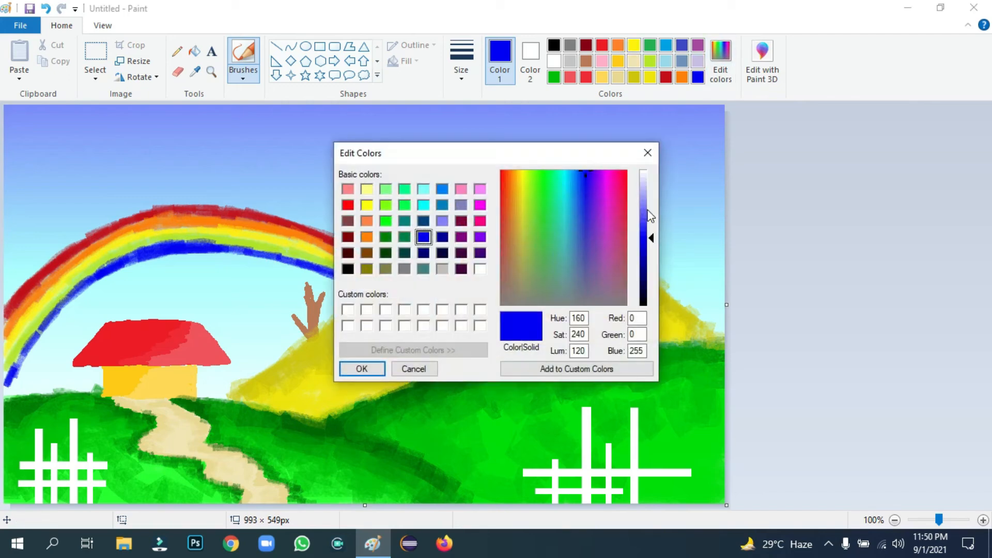
click(643, 207)
click(365, 365)
mouse_move(87, 282)
mouse_down()
mouse_move(41, 314)
mouse_move(51, 306)
mouse_move(2, 372)
mouse_up()
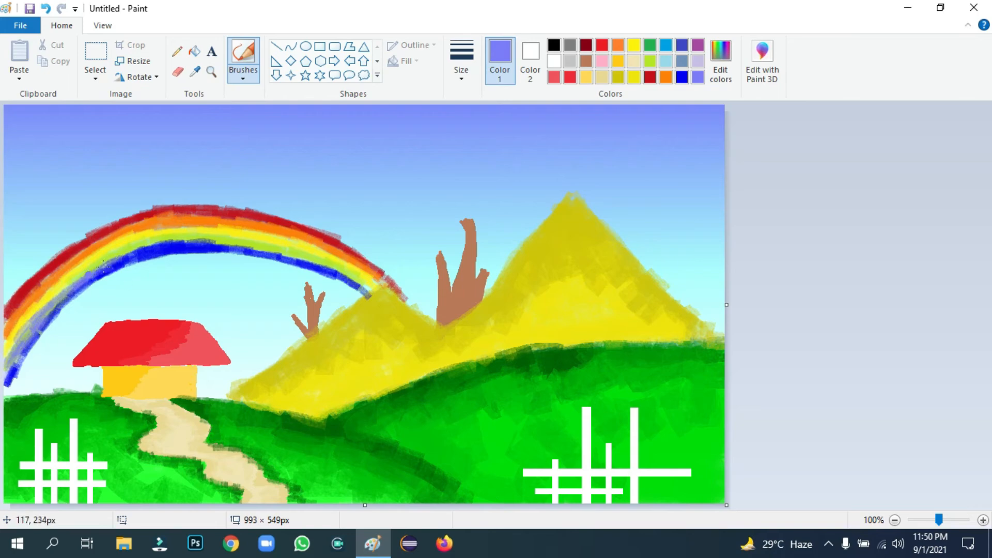
mouse_move(187, 234)
mouse_down()
mouse_move(147, 244)
mouse_move(214, 235)
mouse_move(349, 271)
mouse_move(331, 267)
mouse_move(367, 291)
mouse_up()
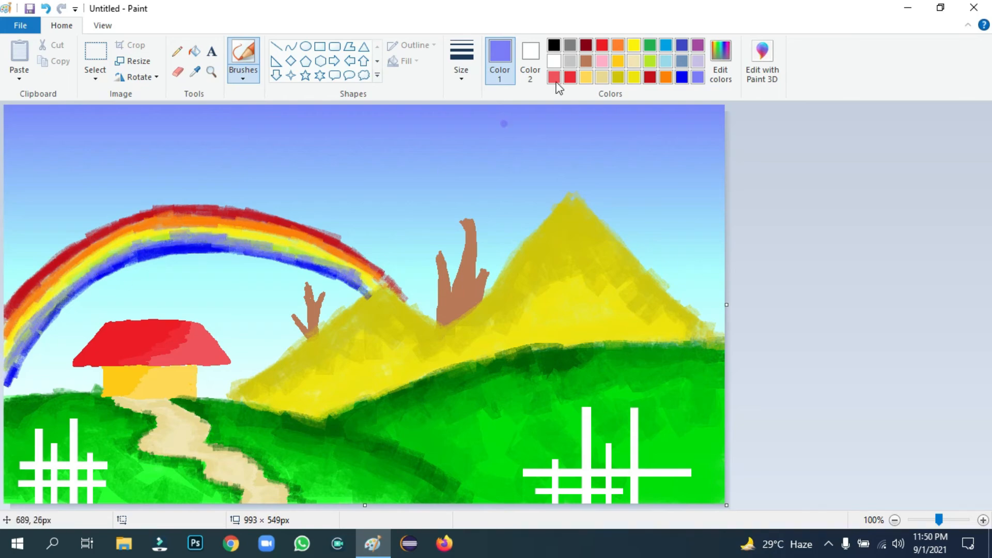
Repaint the rainbow's lime-green and yellow bands to even them out
click(651, 61)
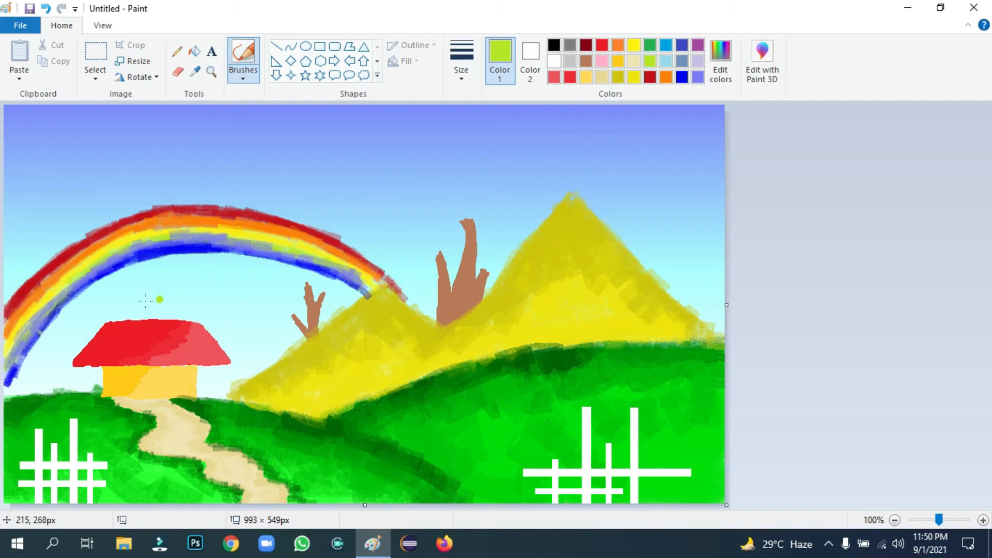
mouse_move(139, 248)
mouse_down()
mouse_move(65, 285)
mouse_move(18, 347)
mouse_move(175, 230)
mouse_move(121, 257)
mouse_move(182, 239)
mouse_move(257, 245)
mouse_up()
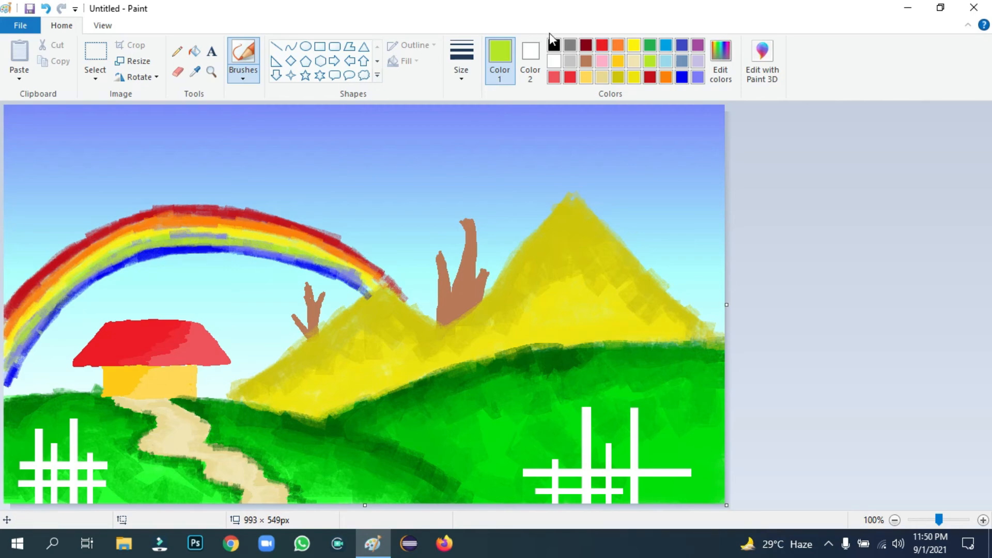
click(635, 46)
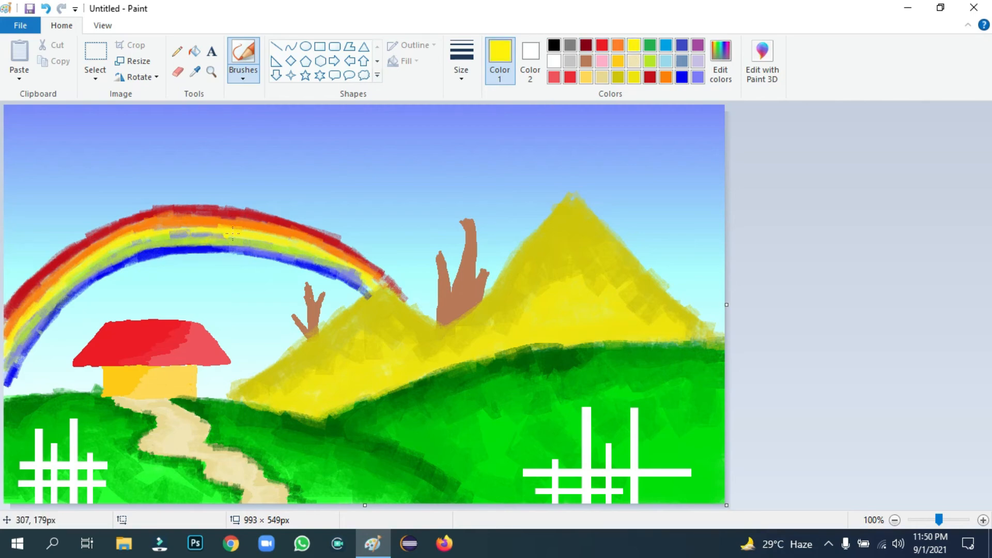
drag(233, 234, 132, 243)
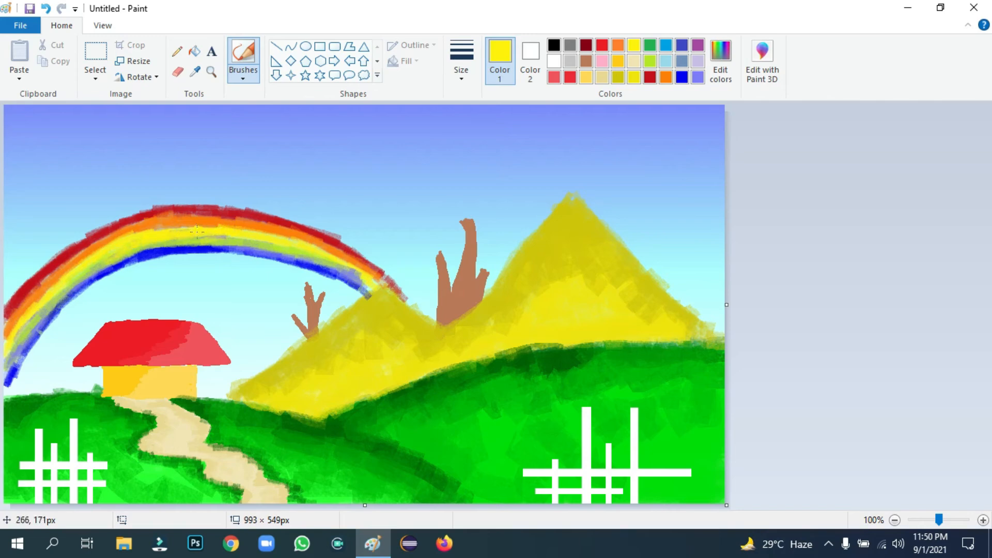
drag(195, 231, 192, 240)
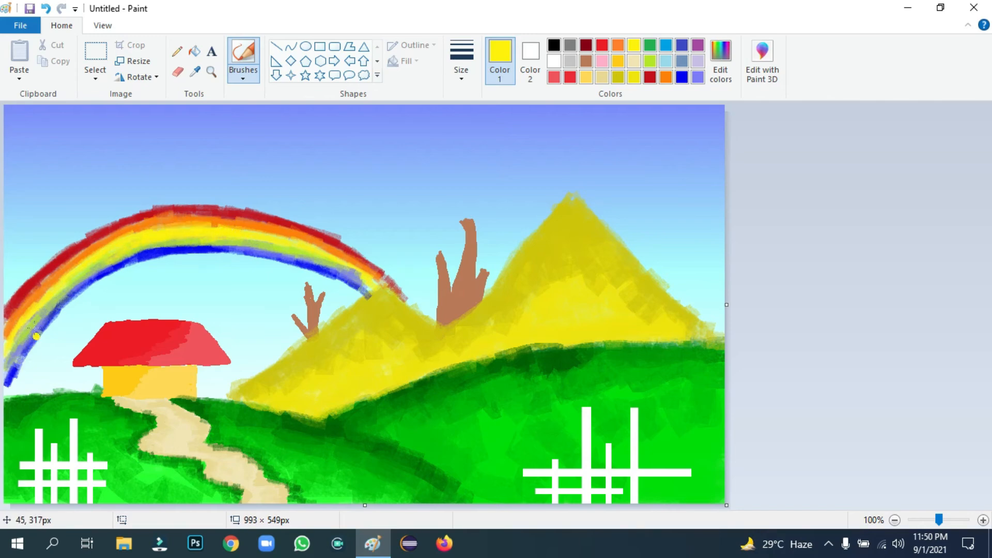
drag(36, 335, 12, 335)
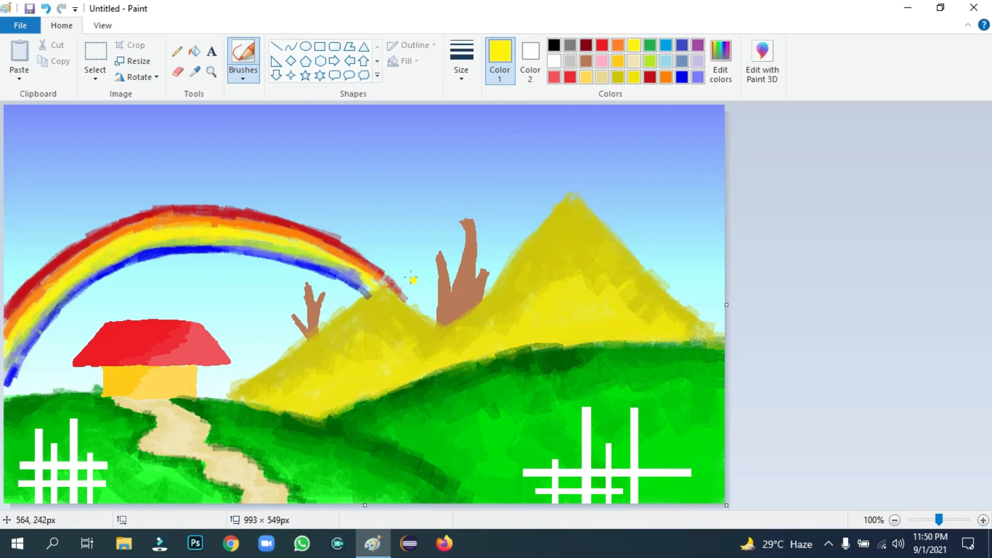
drag(353, 271, 313, 258)
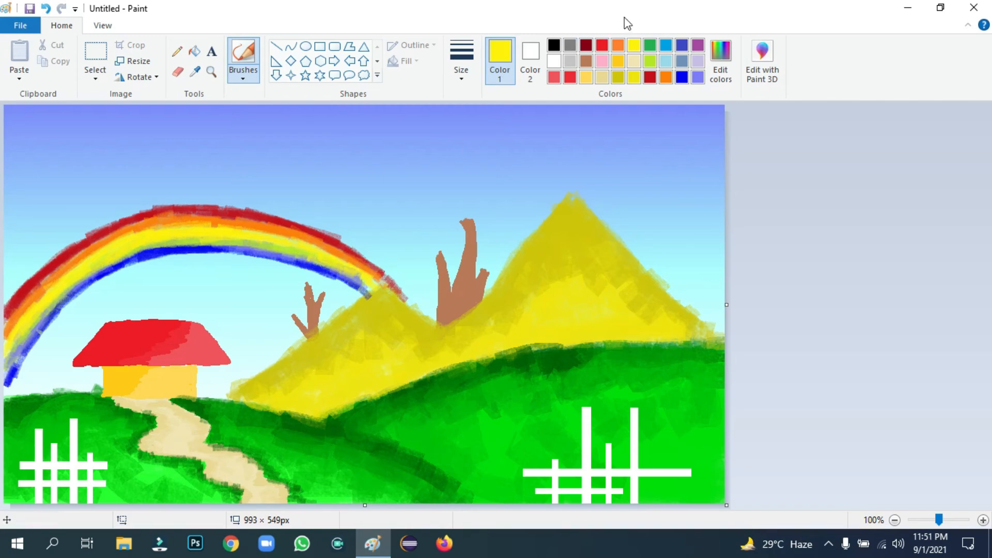
click(602, 46)
Touch up the red band's right end and paint a small olive-yellow hill at the far left
drag(381, 270, 390, 284)
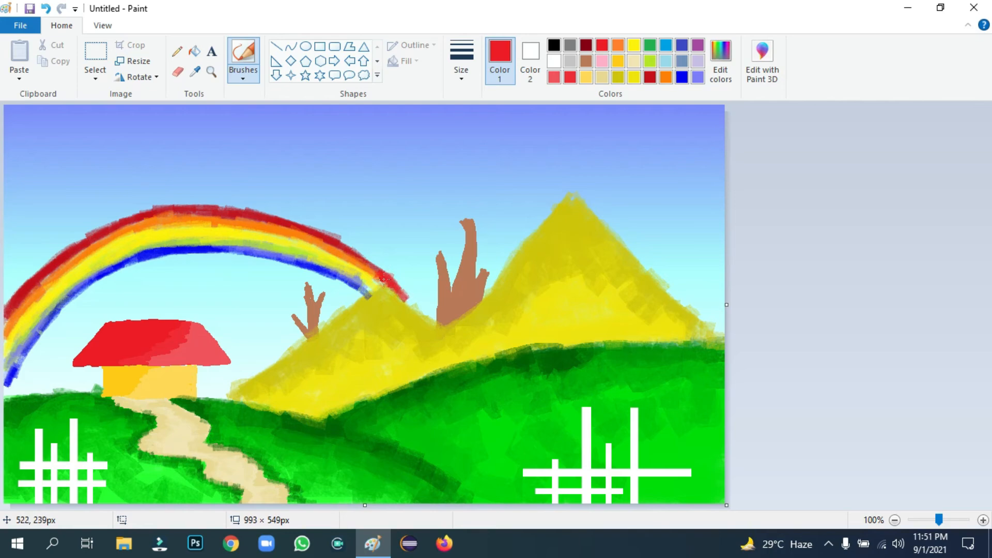
click(345, 231)
click(615, 77)
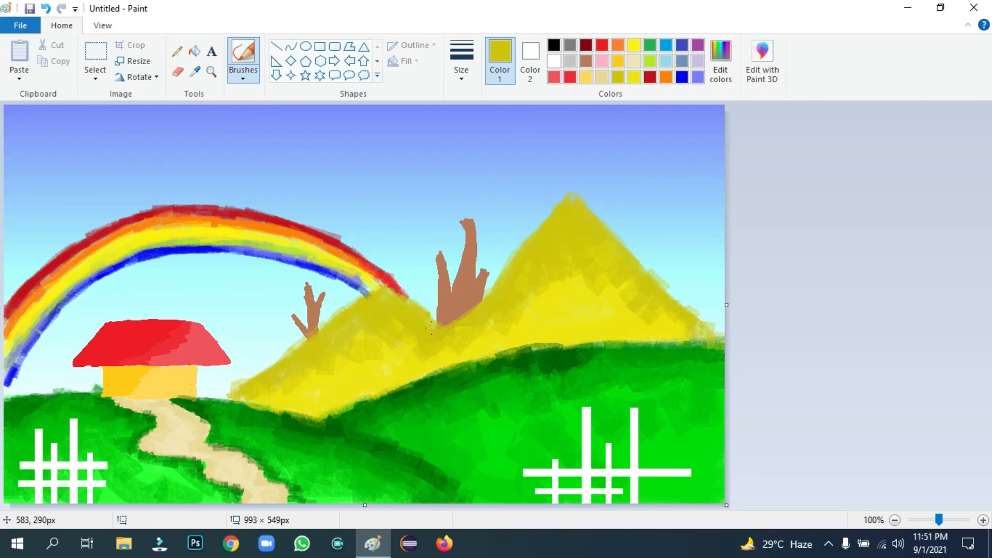
mouse_move(6, 396)
mouse_down()
mouse_move(48, 368)
mouse_move(49, 382)
mouse_up()
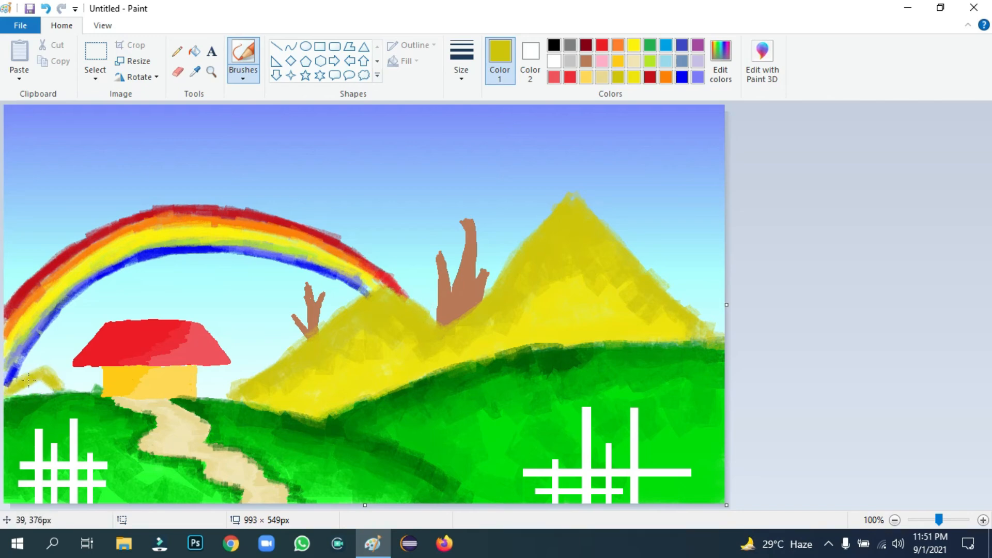
click(634, 77)
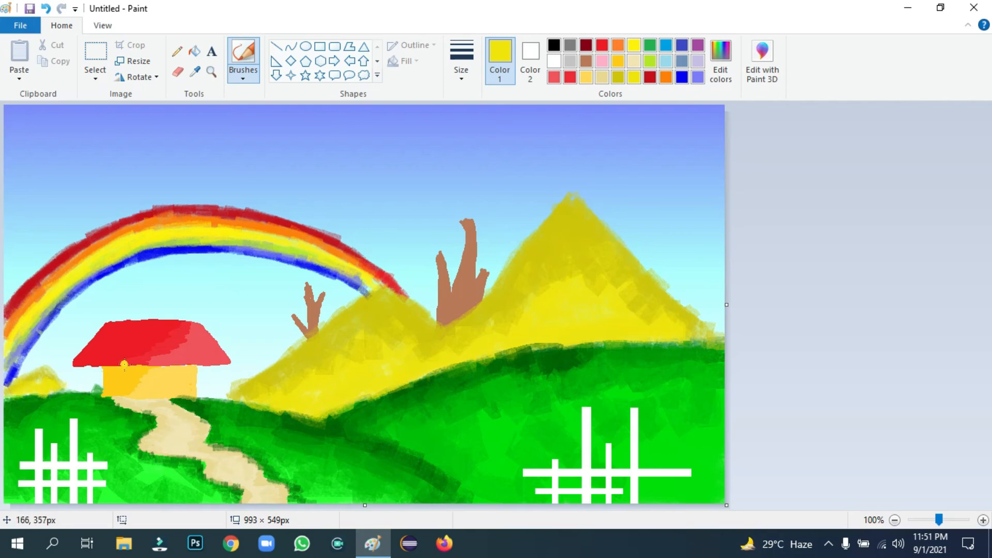
Draw two black V-shaped birds in the sky with the thickest pencil
click(178, 51)
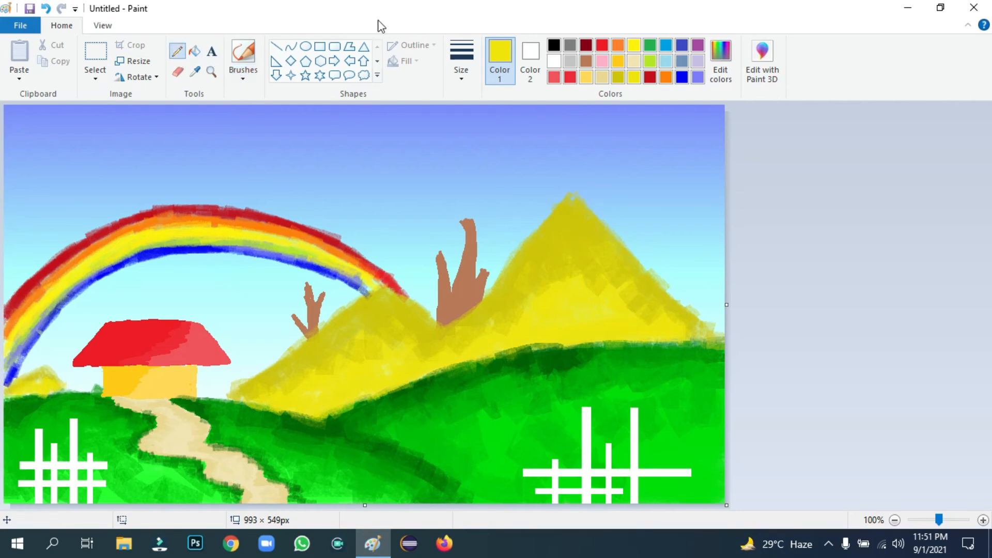
click(556, 45)
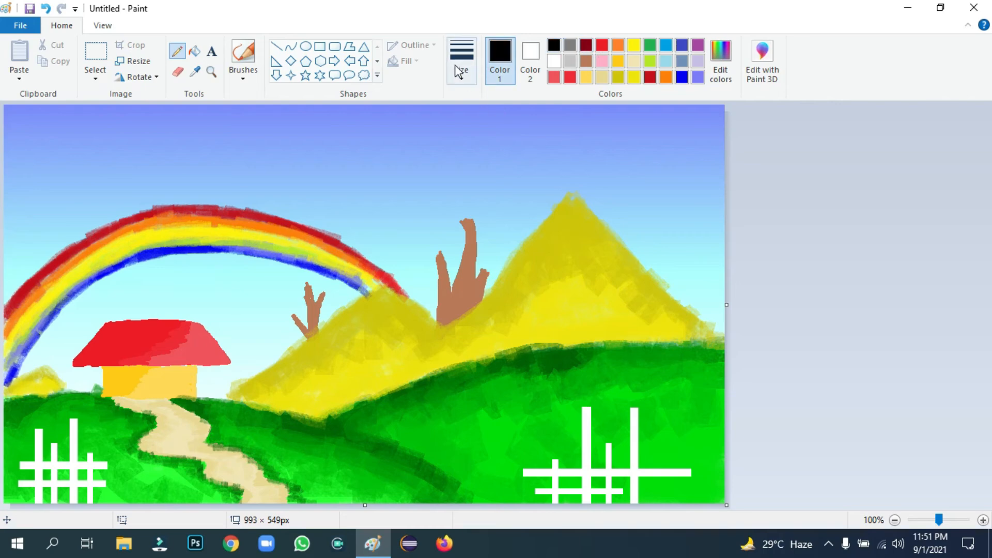
click(457, 66)
click(485, 175)
mouse_move(354, 169)
mouse_down()
mouse_move(378, 178)
mouse_move(387, 156)
mouse_up()
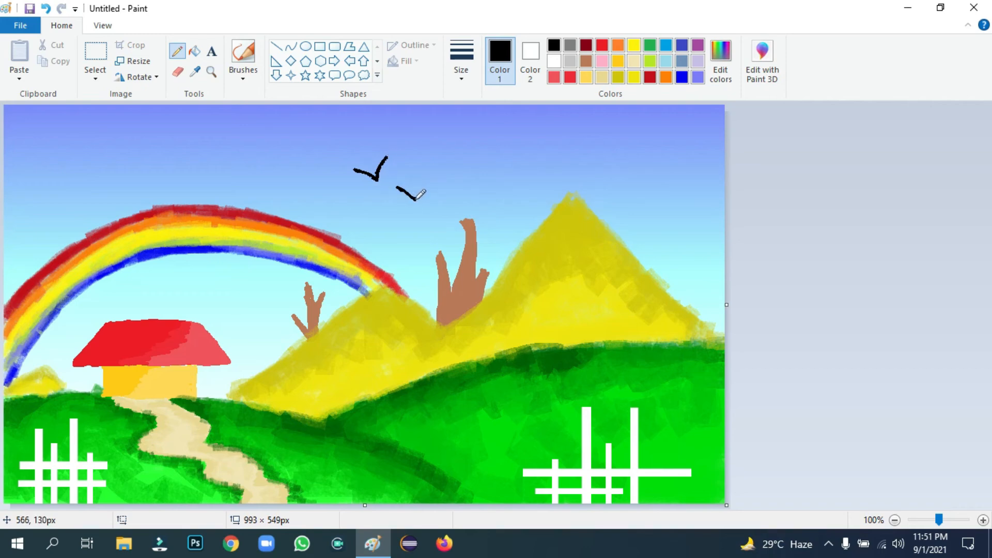
drag(416, 198, 428, 179)
Add a small white solid-filled circle sun with no outline above the birds
click(306, 46)
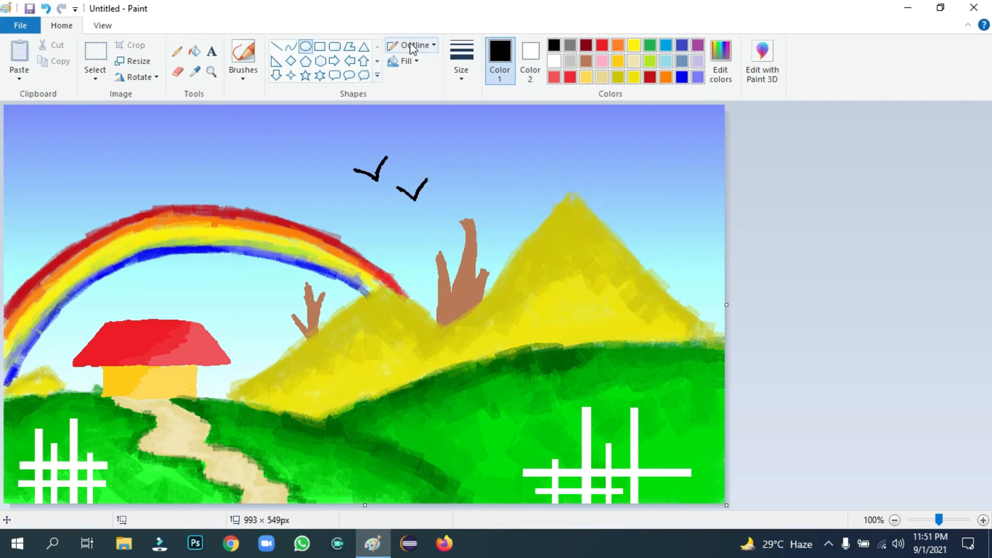
click(412, 45)
click(434, 63)
click(407, 61)
click(449, 95)
mouse_move(486, 127)
mouse_down()
mouse_move(524, 174)
mouse_move(517, 156)
mouse_move(501, 158)
mouse_move(518, 150)
mouse_up()
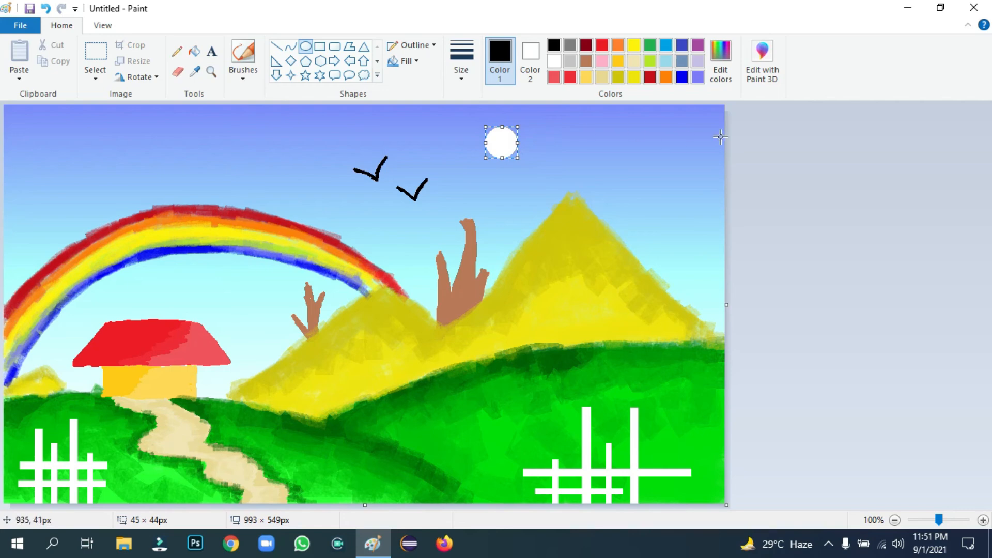
click(886, 241)
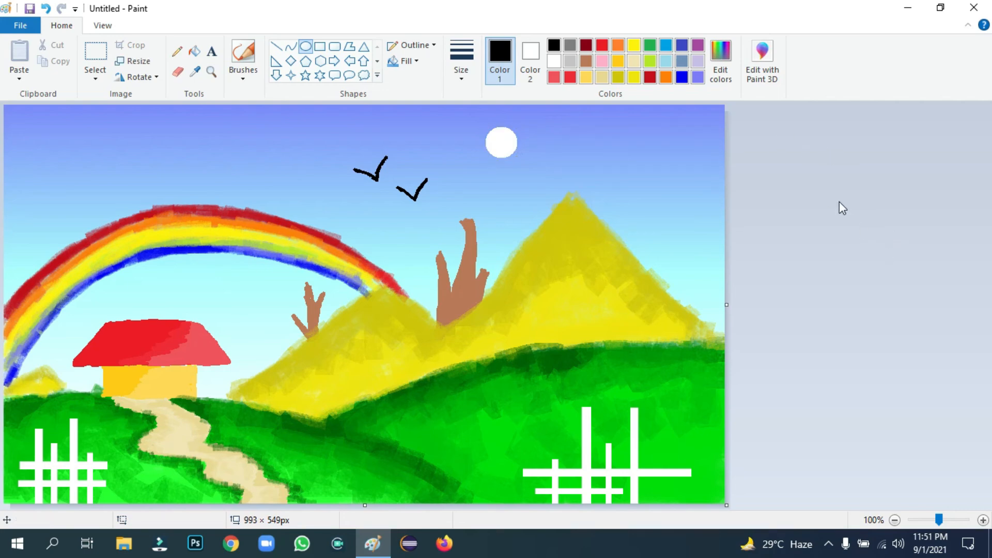
click(243, 58)
Mix a custom light green colour and choose the second, thinner brush size
click(650, 45)
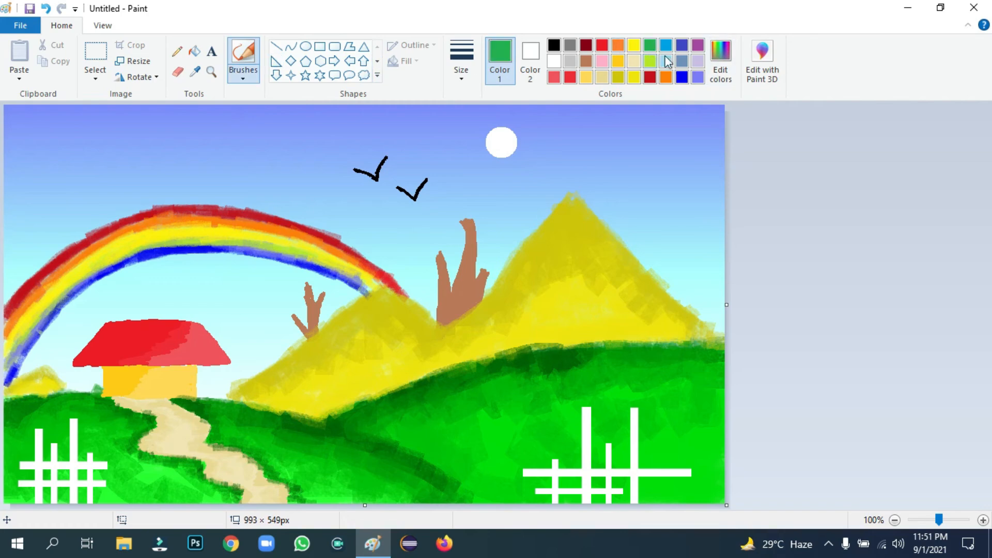
click(723, 57)
click(386, 189)
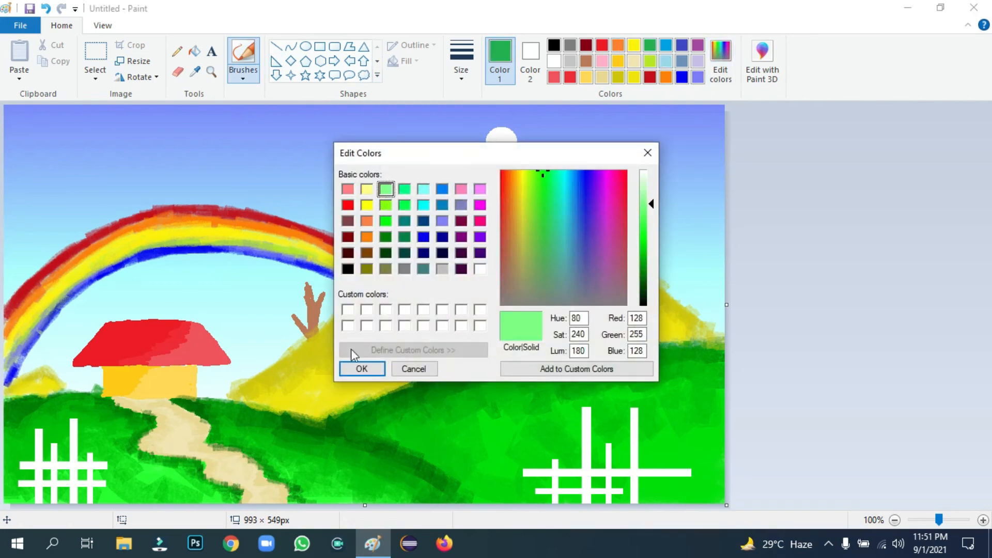
click(362, 369)
click(461, 61)
click(482, 125)
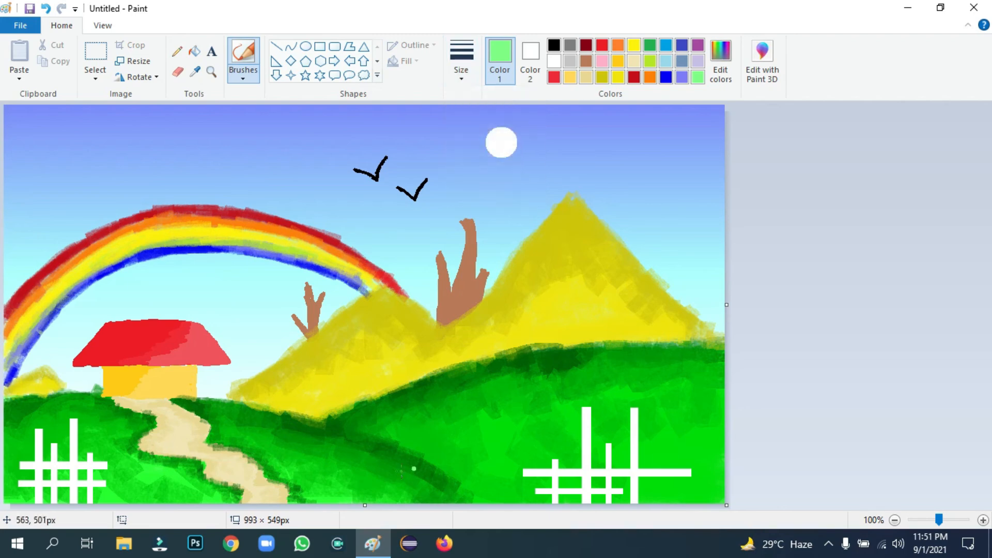
Paint short vertical light-green grass blades across the meadow, working right toward the fence
mouse_move(412, 467)
mouse_down()
mouse_move(396, 449)
mouse_move(399, 435)
mouse_move(386, 490)
mouse_up()
drag(407, 447, 388, 501)
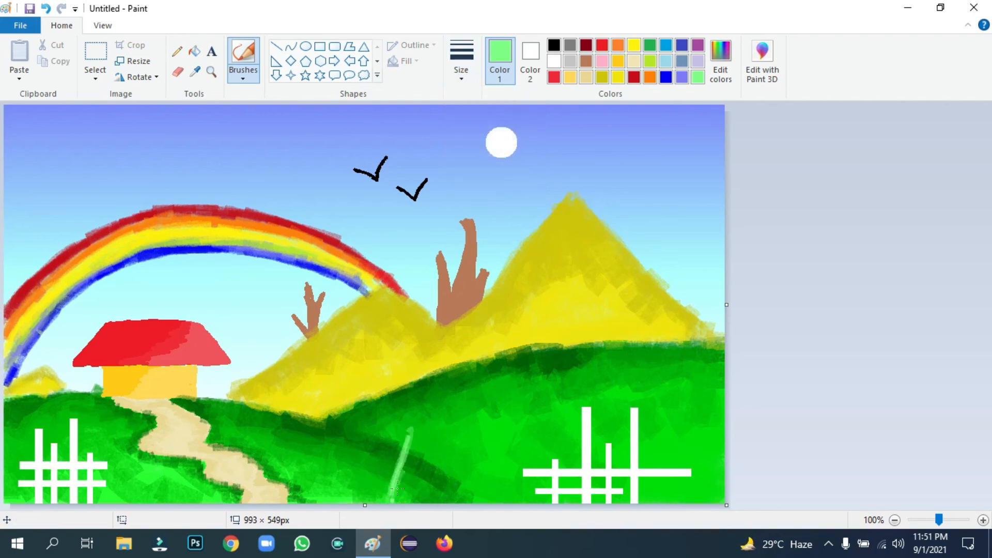
drag(409, 465, 398, 501)
drag(416, 466, 412, 498)
drag(433, 448, 426, 488)
drag(438, 409, 430, 500)
mouse_move(427, 457)
mouse_down()
mouse_move(409, 502)
mouse_move(393, 499)
mouse_up()
mouse_move(387, 456)
mouse_down()
mouse_move(376, 493)
mouse_move(404, 493)
mouse_up()
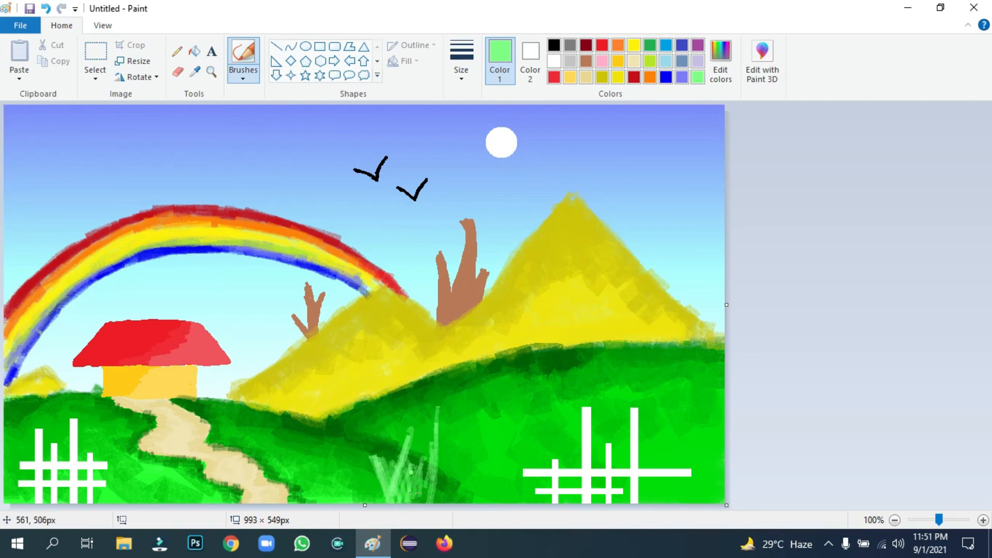
drag(428, 454, 418, 502)
drag(445, 412, 444, 502)
drag(451, 451, 456, 502)
mouse_move(463, 460)
mouse_down()
mouse_move(470, 503)
mouse_move(479, 502)
mouse_up()
drag(472, 450, 480, 497)
mouse_move(483, 413)
mouse_down()
mouse_move(492, 502)
mouse_move(504, 502)
mouse_up()
drag(511, 436, 519, 502)
drag(531, 425, 530, 502)
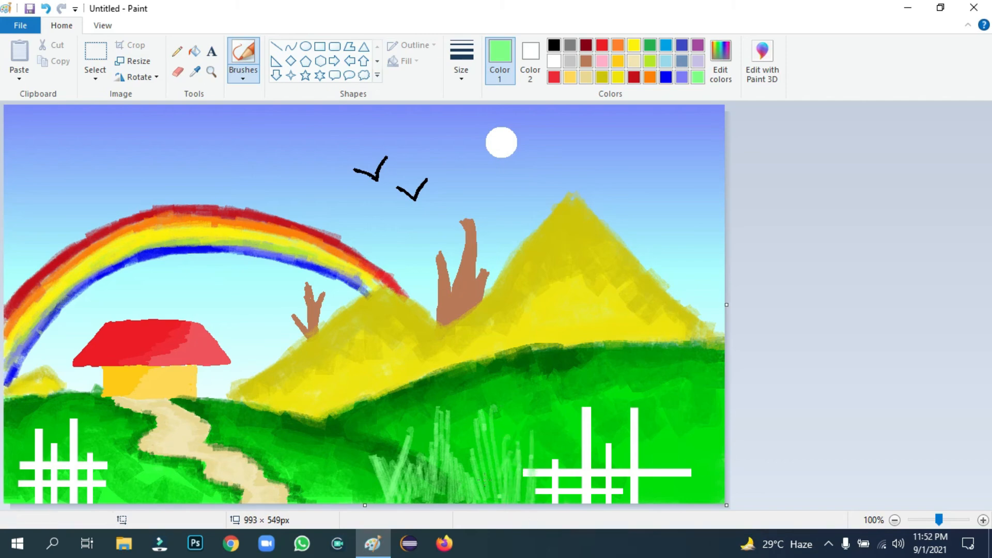
Add more grass blades at the meadow's left edge and around the right-hand fence
drag(354, 449, 378, 489)
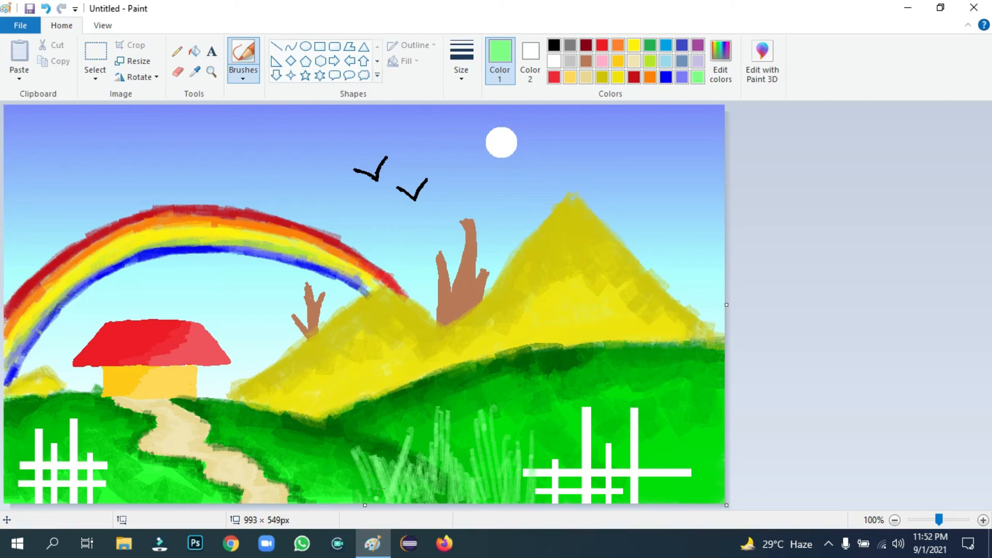
mouse_move(344, 454)
mouse_down()
mouse_move(334, 486)
mouse_move(336, 501)
mouse_move(352, 488)
mouse_move(353, 513)
mouse_up()
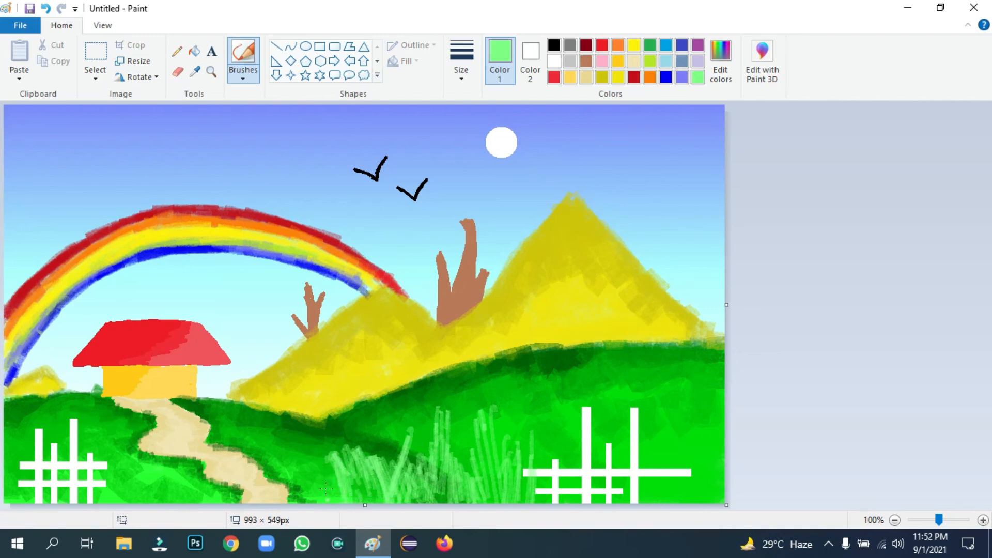
drag(314, 464, 334, 500)
mouse_move(309, 463)
mouse_down()
mouse_move(315, 504)
mouse_move(299, 505)
mouse_up()
drag(662, 431, 685, 496)
drag(666, 434, 677, 504)
drag(657, 452, 676, 507)
drag(676, 426, 685, 505)
drag(692, 430, 689, 504)
mouse_move(703, 436)
mouse_down()
mouse_move(714, 497)
mouse_move(685, 439)
mouse_up()
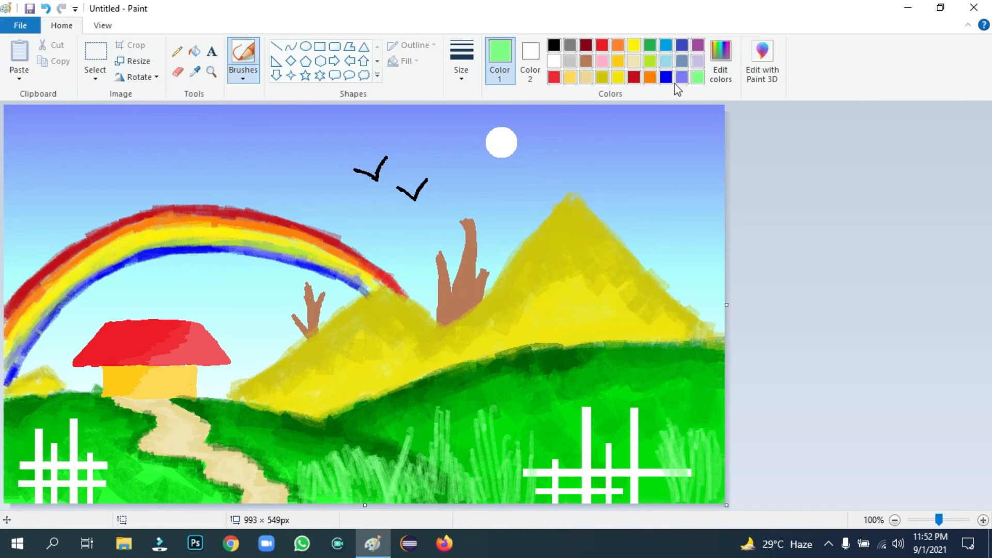
Brighten the custom green and paint brighter grass blades across the meadow
click(718, 57)
click(646, 233)
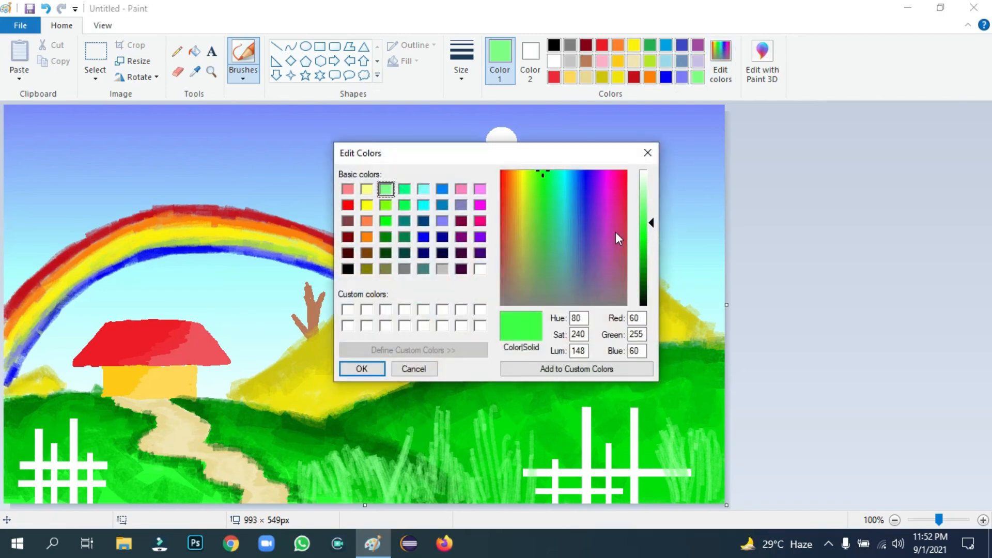
click(362, 368)
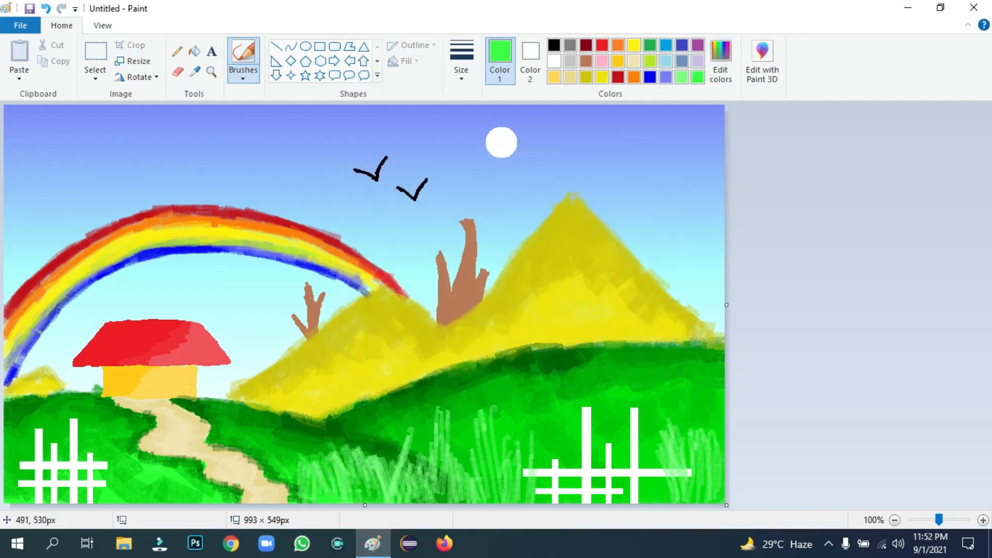
mouse_move(374, 448)
mouse_down()
mouse_move(409, 485)
mouse_move(442, 497)
mouse_move(454, 420)
mouse_move(480, 425)
mouse_up()
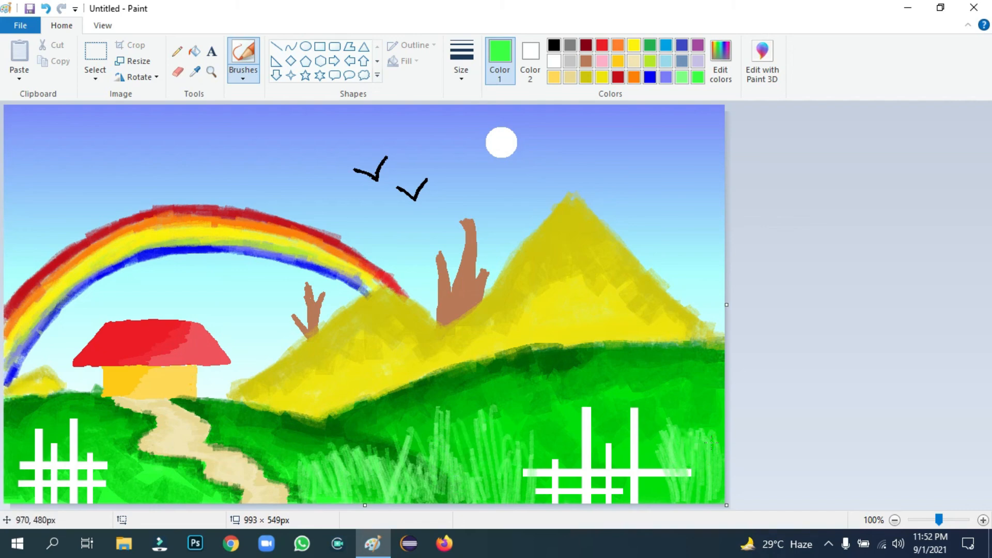
Lower the custom green's luminosity to a darker green
click(723, 62)
drag(652, 224, 651, 274)
click(362, 369)
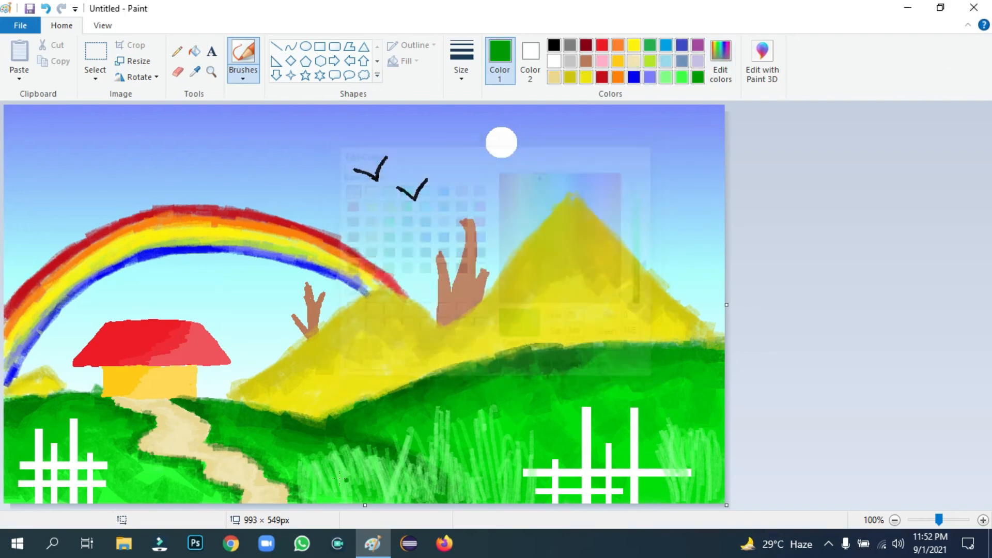
Paint trial dark-green strokes over the grass and right fence, then undo them with Ctrl+Z
mouse_move(329, 459)
mouse_down()
mouse_move(415, 434)
mouse_move(469, 480)
mouse_move(499, 430)
mouse_move(538, 449)
mouse_move(557, 479)
mouse_move(569, 409)
mouse_up()
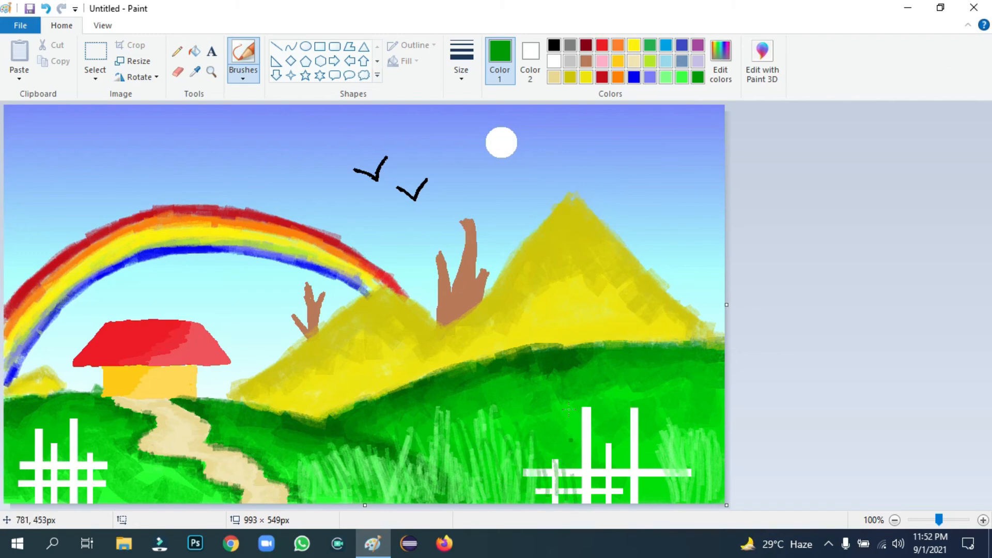
mouse_move(530, 458)
mouse_down()
mouse_move(540, 511)
mouse_move(567, 478)
mouse_move(614, 516)
mouse_up()
mouse_move(667, 490)
mouse_down()
mouse_move(687, 512)
mouse_move(713, 449)
mouse_move(676, 449)
mouse_move(659, 479)
mouse_move(672, 449)
mouse_move(667, 459)
mouse_move(691, 472)
mouse_move(702, 462)
mouse_move(690, 445)
mouse_move(677, 485)
mouse_up()
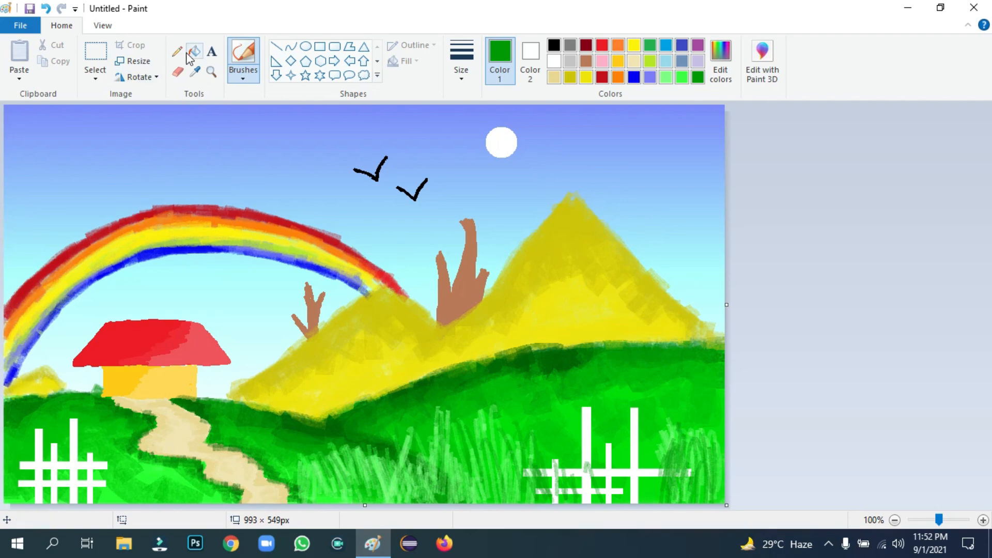
key(ctrl+z)
key(ctrl+z)
key(ctrl+z)
key(ctrl+z)
key(ctrl+z)
key(ctrl+z)
key(ctrl+z)
key(ctrl+z)
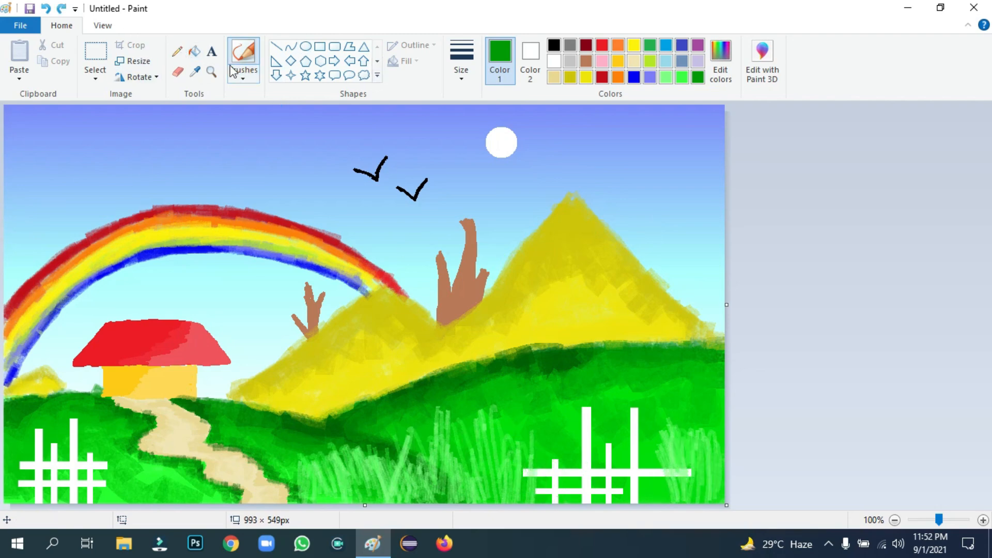
Dot three bright red flowers on the hills and beside the right fence
click(602, 45)
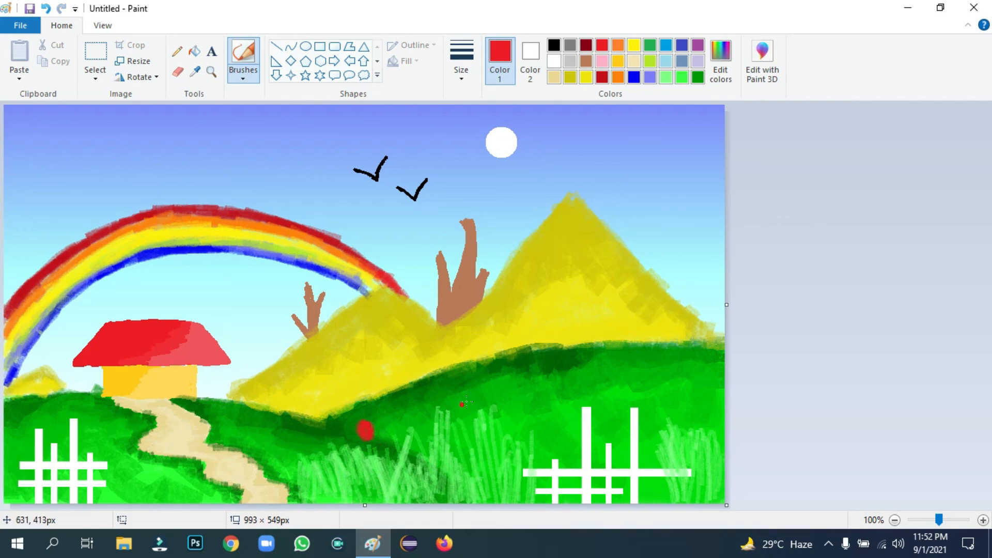
drag(469, 392, 466, 397)
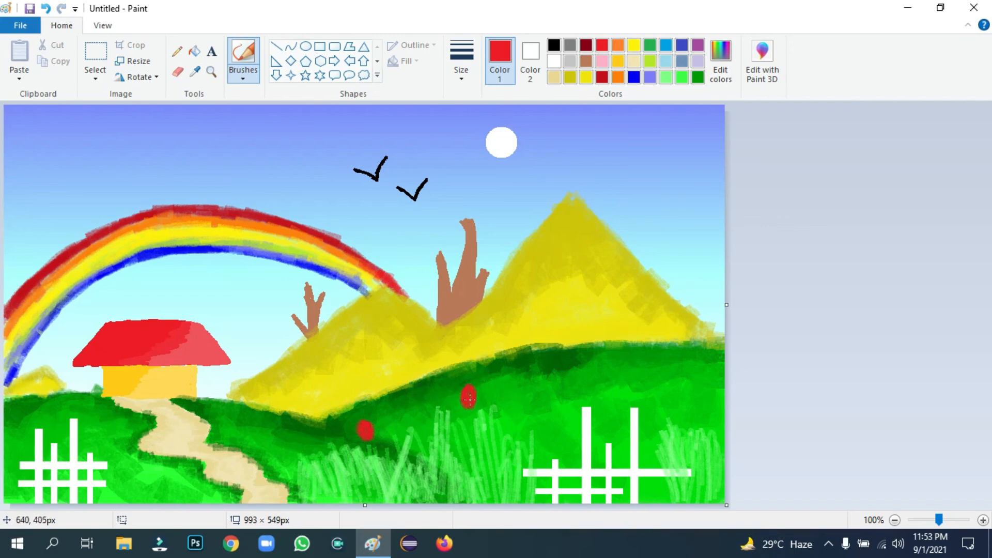
drag(620, 439, 618, 444)
drag(679, 399, 676, 397)
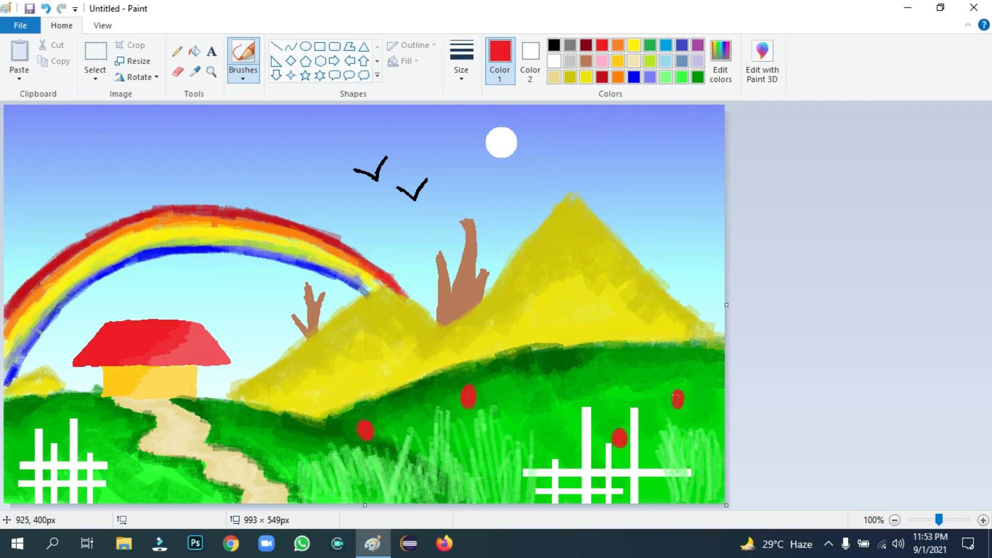
Add three light lavender flowers in the grass, using a thicker brush width
click(698, 61)
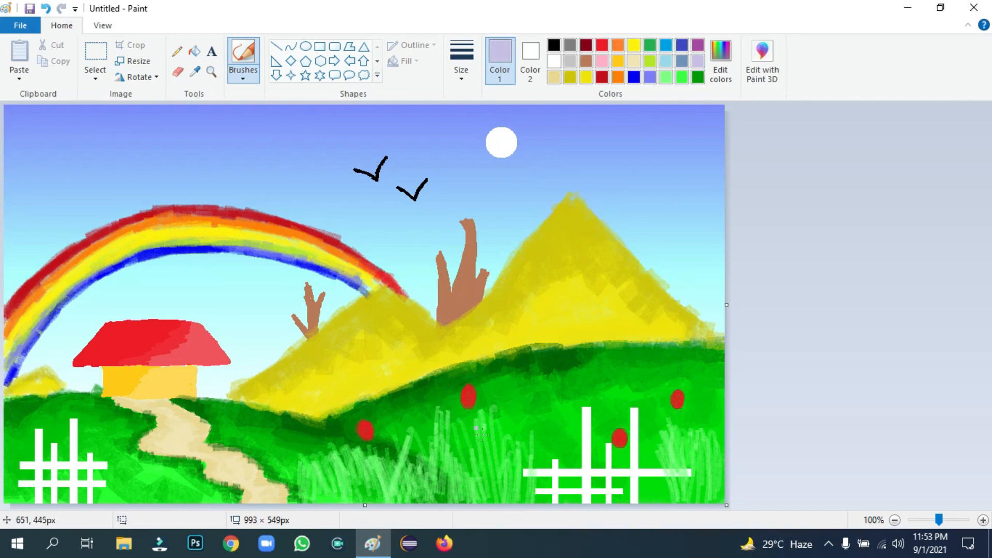
drag(473, 438, 468, 440)
click(454, 64)
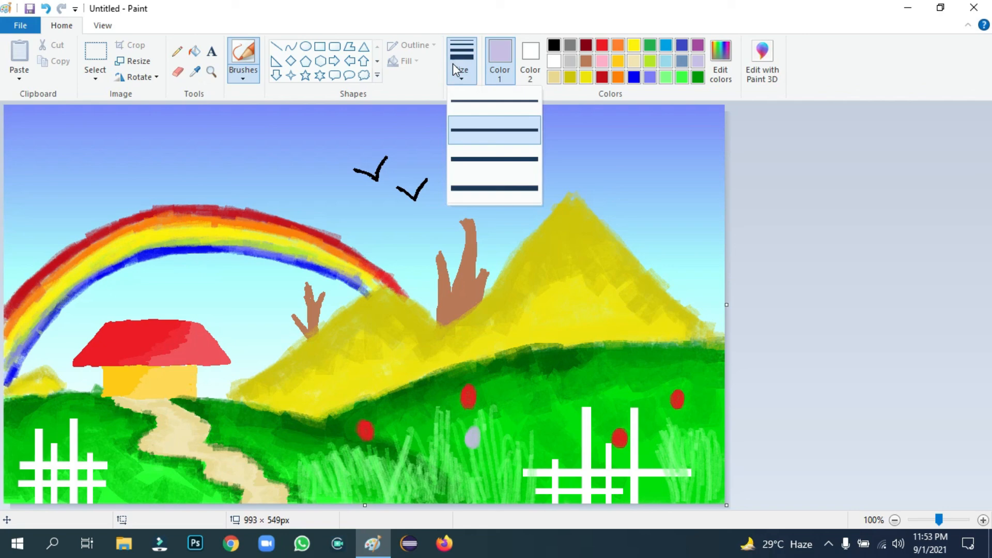
click(478, 197)
drag(397, 463, 381, 456)
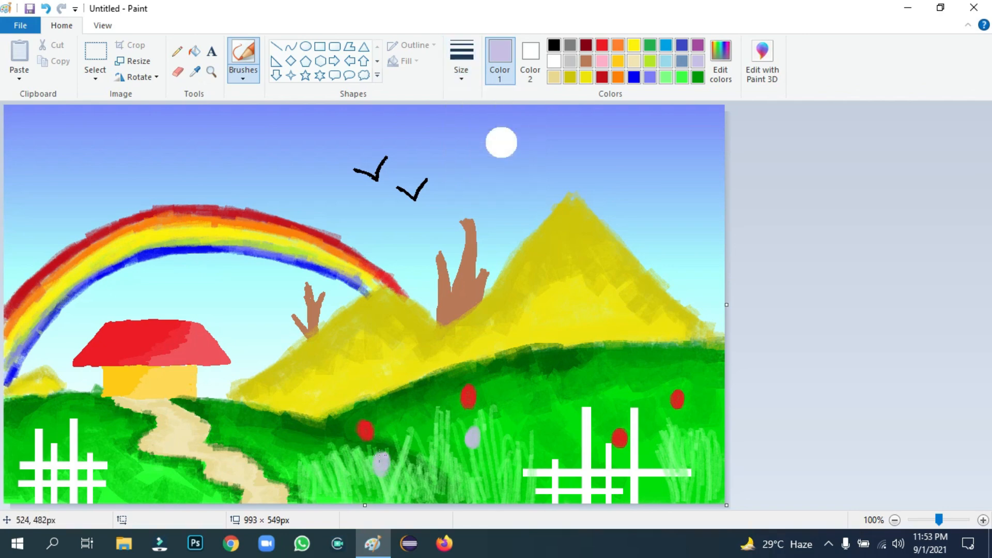
drag(554, 410, 550, 407)
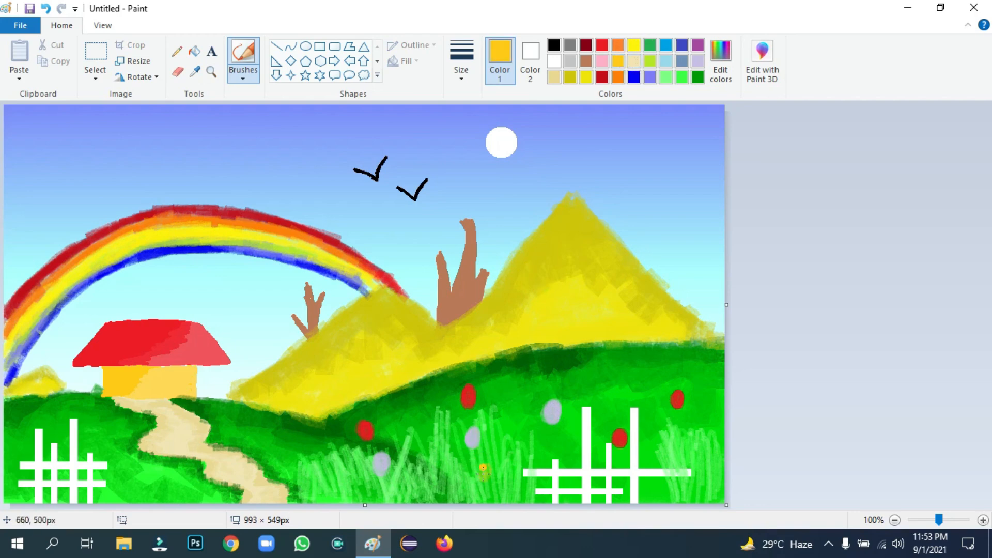
Add yellow flowers in the grass and at the end of the right fence rail
drag(483, 469, 493, 464)
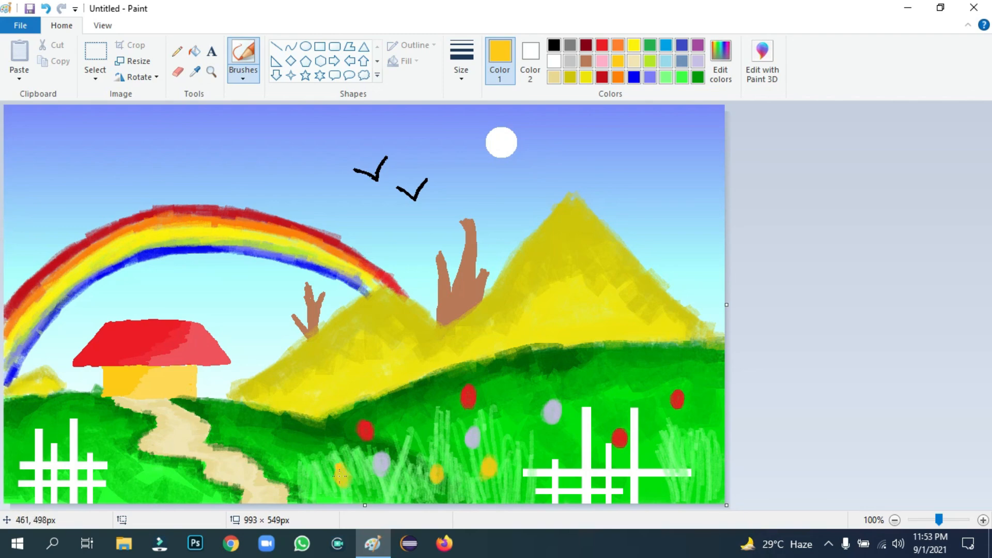
drag(692, 467, 700, 474)
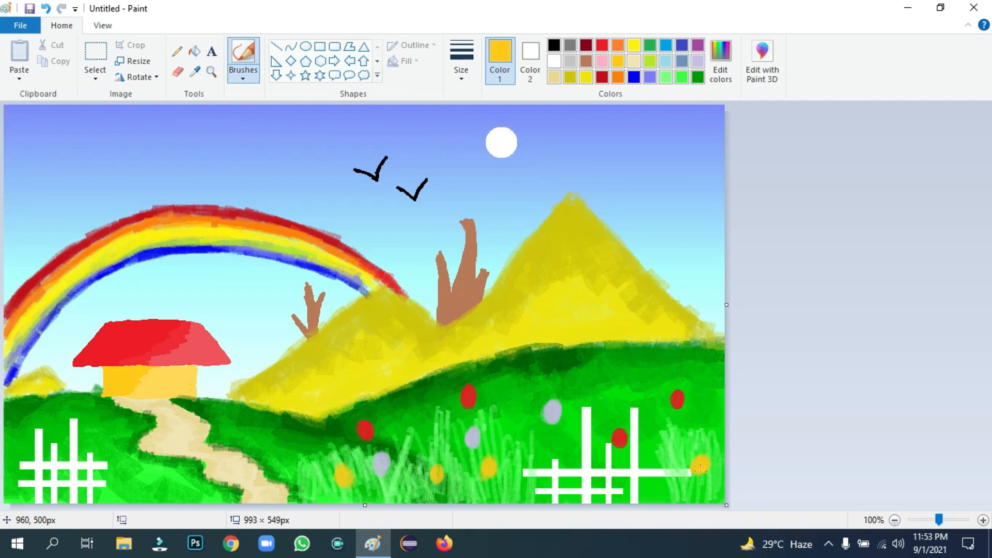
click(698, 78)
Draw dark-green pencil stems beneath each red, lavender and yellow flower
click(177, 51)
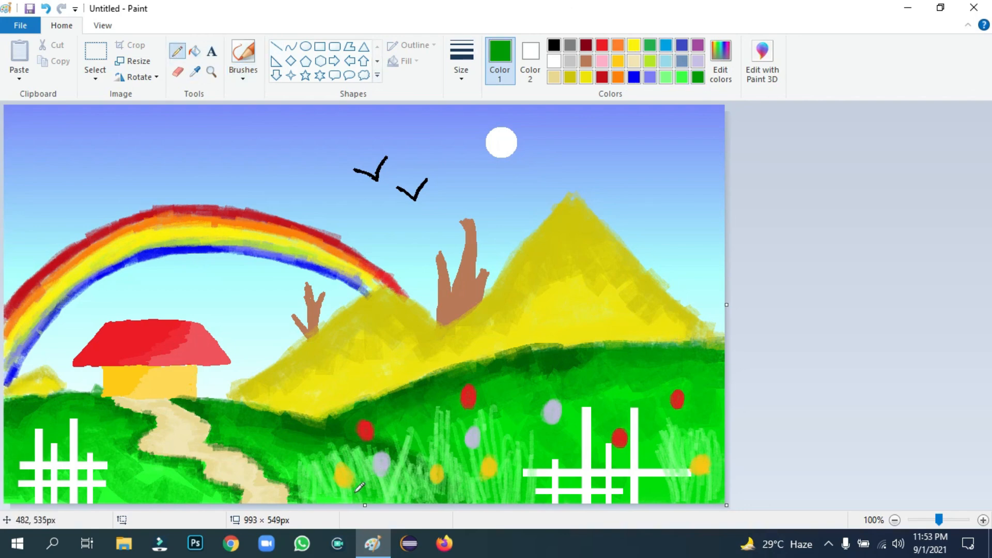
mouse_move(370, 444)
mouse_down()
mouse_move(379, 510)
mouse_move(407, 479)
mouse_move(386, 478)
mouse_move(391, 501)
mouse_up()
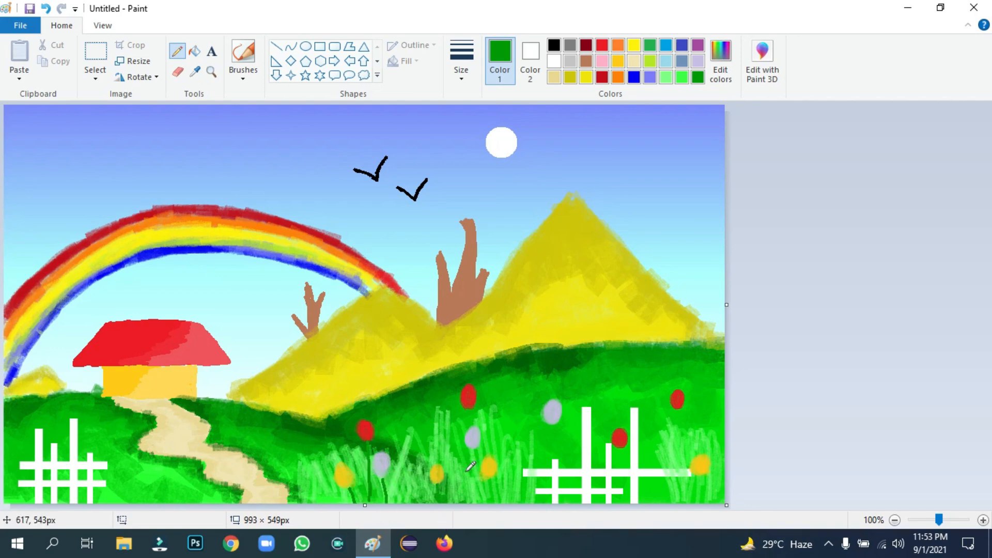
drag(475, 447, 472, 502)
drag(470, 402, 467, 432)
drag(550, 426, 549, 503)
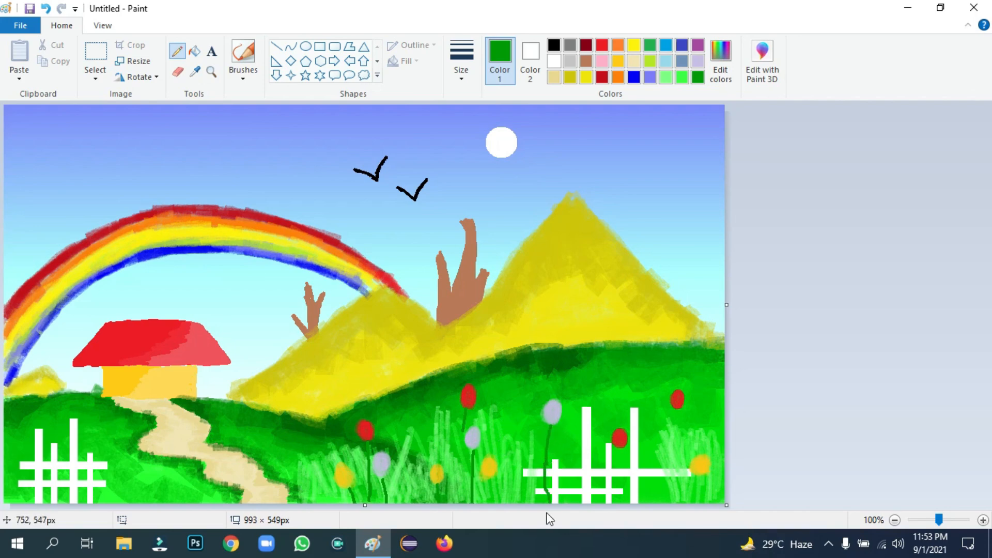
drag(622, 447, 618, 495)
mouse_move(679, 408)
mouse_down()
mouse_move(682, 502)
mouse_move(702, 503)
mouse_up()
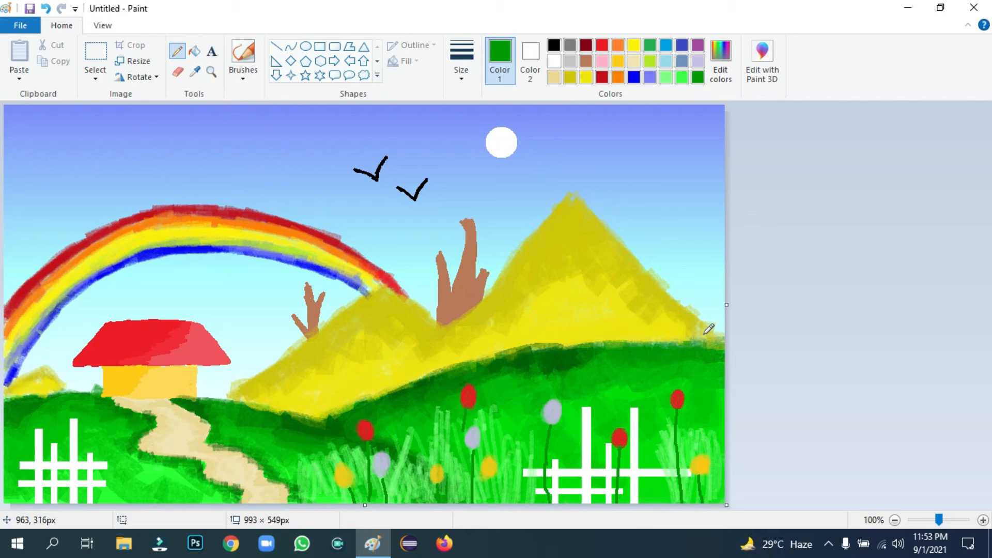
Brush light-green grass over the stem bases and around the left fence
click(667, 77)
click(243, 53)
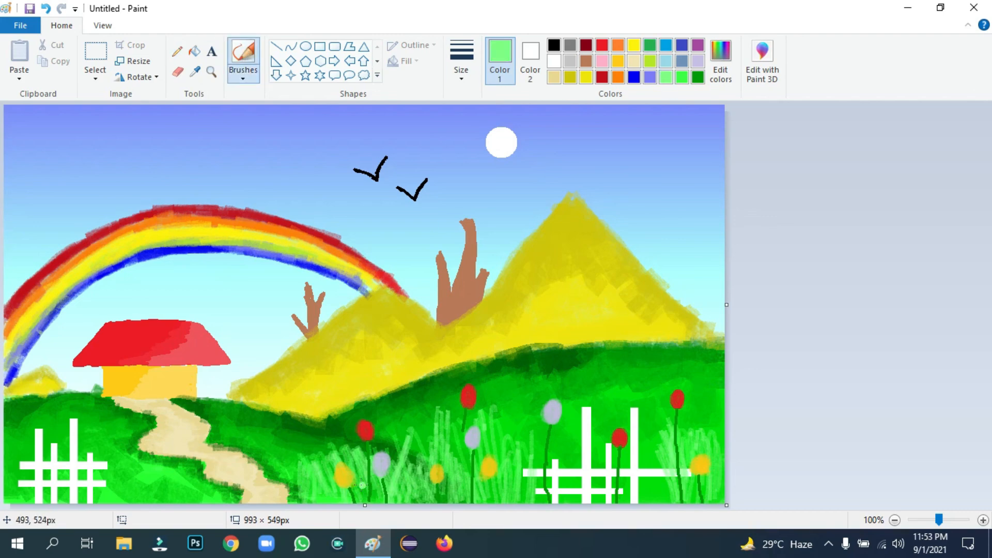
mouse_move(367, 490)
mouse_down()
mouse_move(360, 449)
mouse_move(393, 502)
mouse_move(369, 483)
mouse_up()
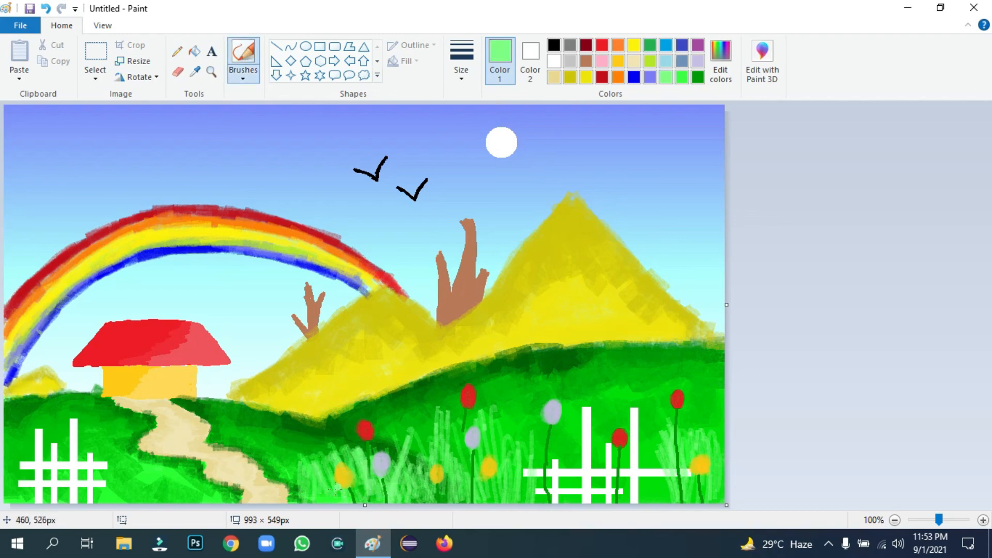
mouse_move(542, 473)
mouse_down()
mouse_move(541, 512)
mouse_move(550, 478)
mouse_up()
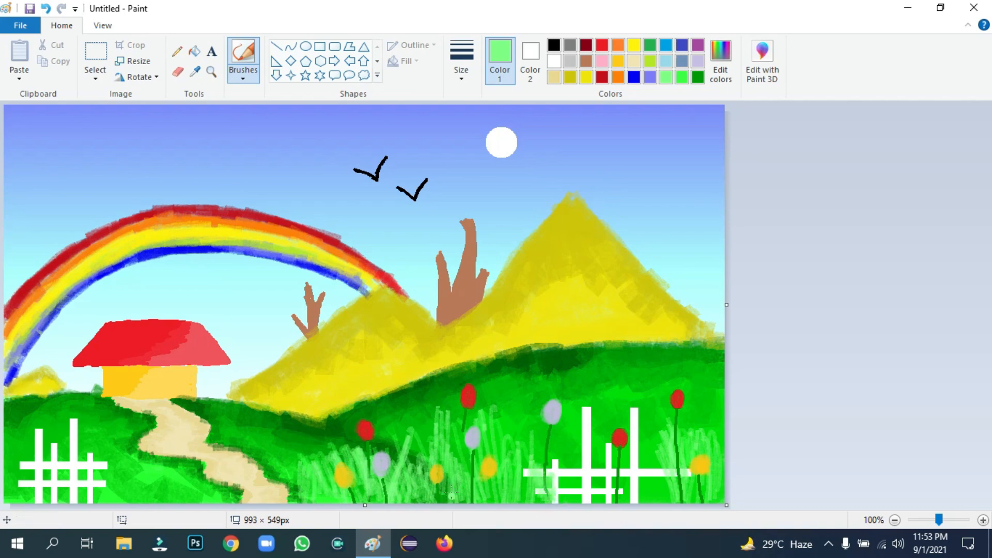
drag(470, 485, 477, 514)
mouse_move(712, 498)
mouse_down()
mouse_move(698, 483)
mouse_move(701, 493)
mouse_move(705, 479)
mouse_move(678, 479)
mouse_move(675, 505)
mouse_move(679, 484)
mouse_move(701, 504)
mouse_move(688, 487)
mouse_up()
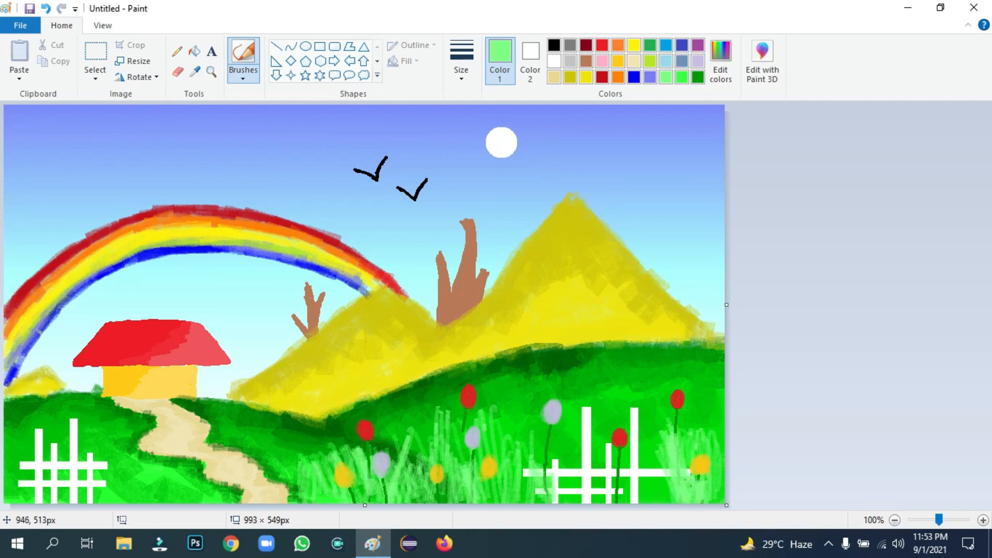
mouse_move(108, 490)
mouse_down()
mouse_move(93, 462)
mouse_move(56, 491)
mouse_move(36, 489)
mouse_move(11, 424)
mouse_move(11, 457)
mouse_move(43, 506)
mouse_move(53, 483)
mouse_move(162, 443)
mouse_move(137, 440)
mouse_move(125, 422)
mouse_move(206, 436)
mouse_move(211, 408)
mouse_move(269, 490)
mouse_up()
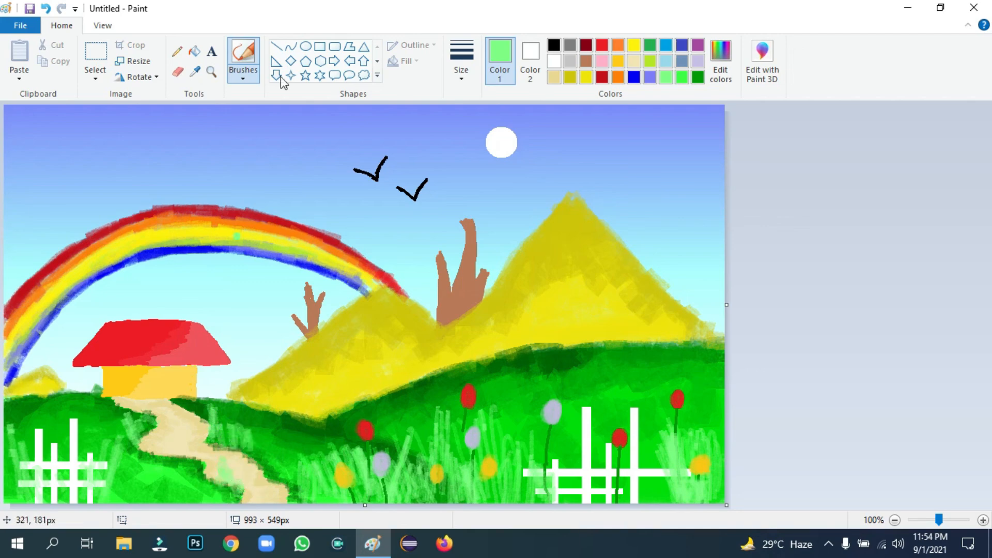
Draw a rectangle with a solid-colour outline and no fill on the canvas
click(320, 46)
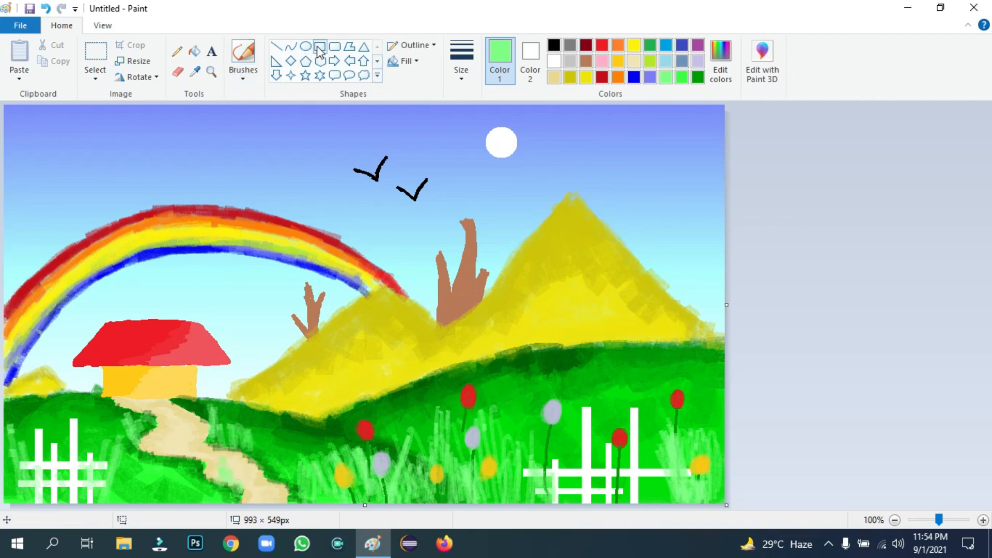
click(429, 46)
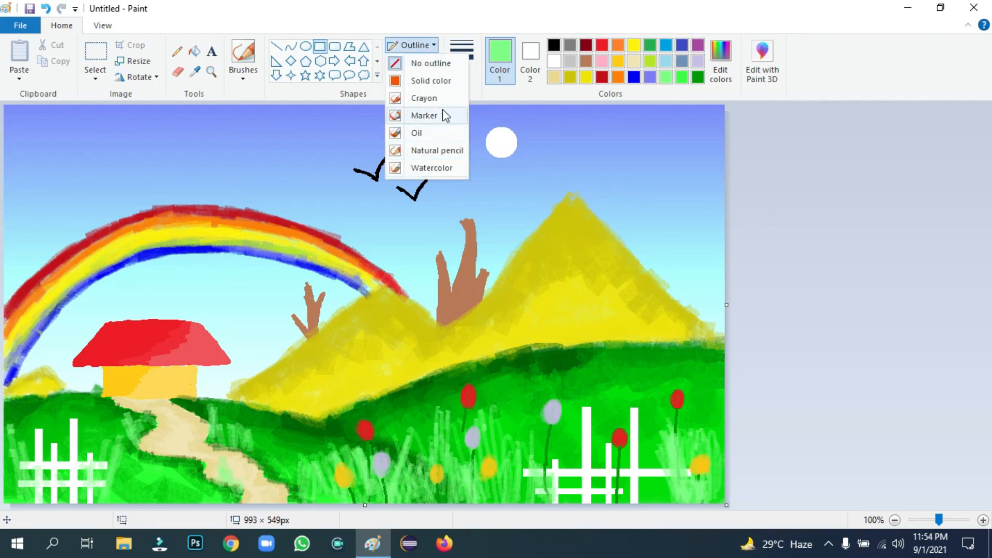
click(271, 128)
mouse_move(191, 124)
mouse_down()
mouse_move(393, 285)
mouse_move(528, 325)
mouse_up()
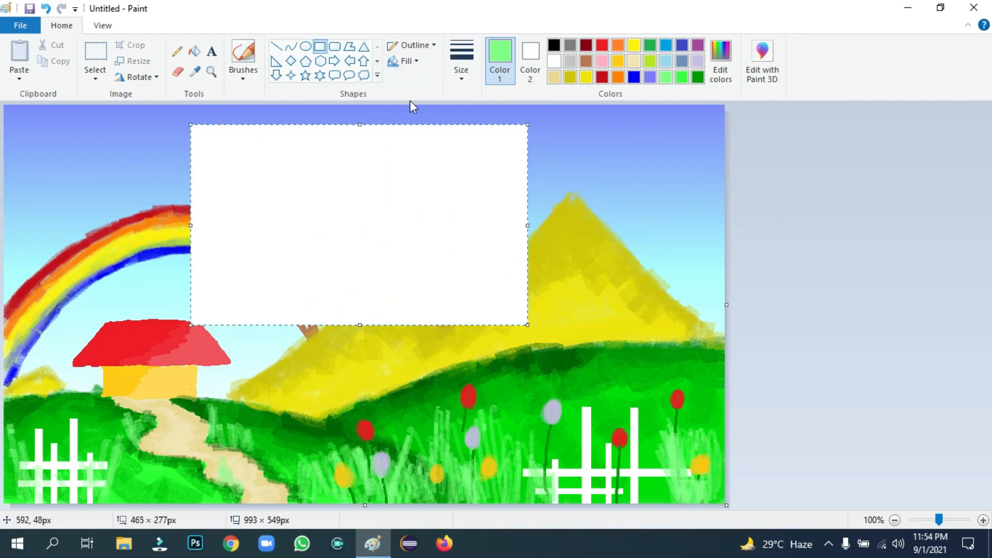
click(413, 47)
click(423, 82)
click(415, 61)
click(425, 80)
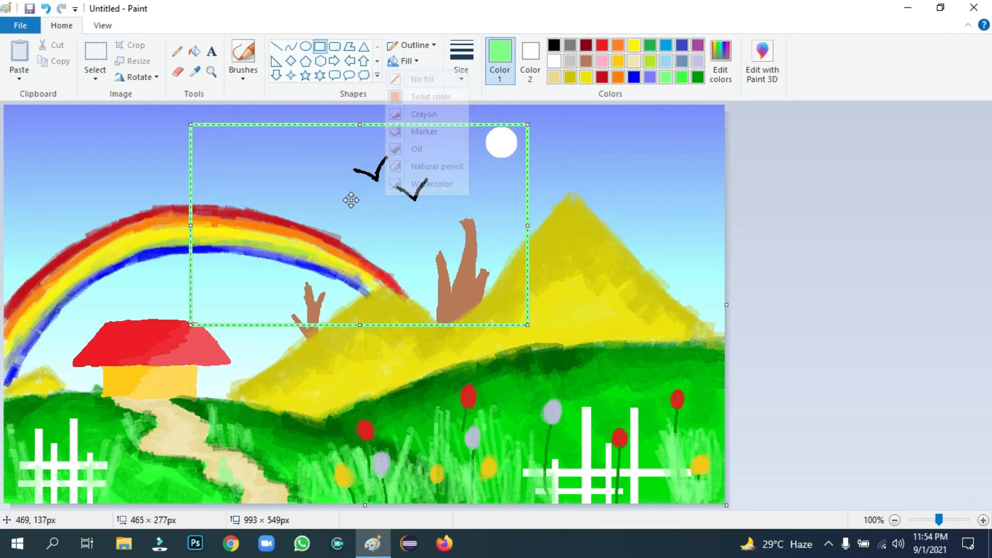
drag(348, 200, 288, 207)
Give the rectangle a white, thickest outline and stretch it to frame the whole picture
click(554, 61)
click(461, 59)
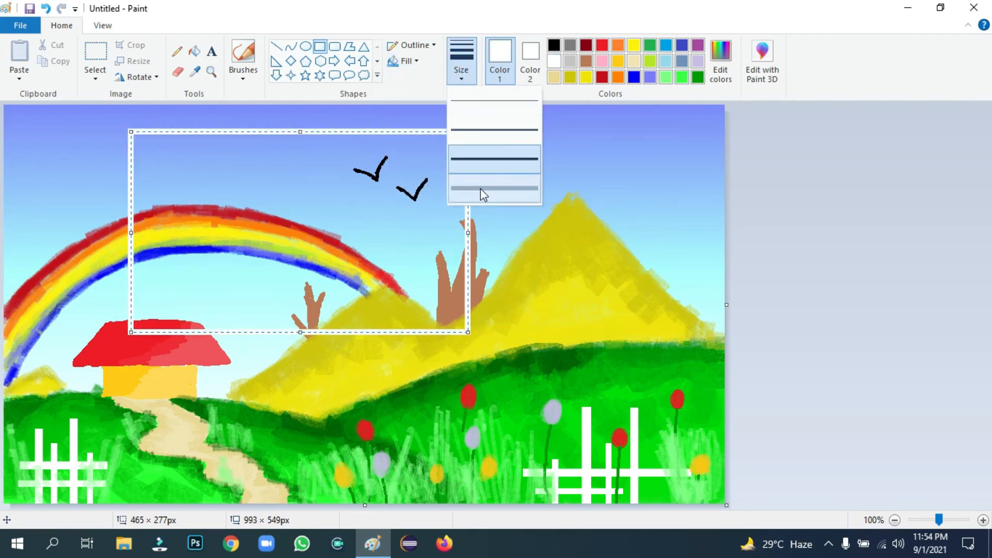
click(482, 193)
key(ctrl+KP_Add)
key(ctrl+KP_Add)
key(ctrl+KP_Add)
key(ctrl+KP_Add)
key(ctrl+KP_Add)
key(ctrl+KP_Add)
key(ctrl+KP_Add)
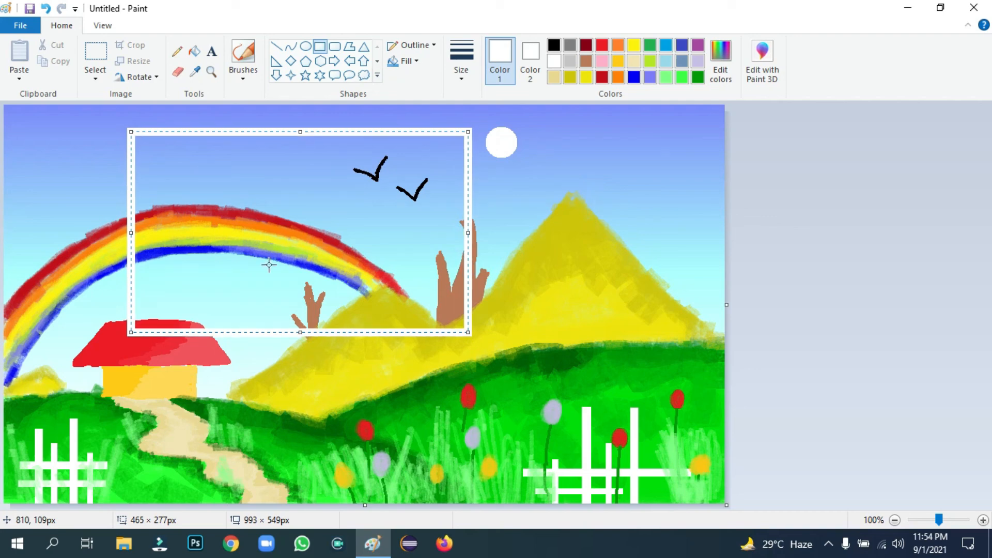
drag(260, 285, 159, 251)
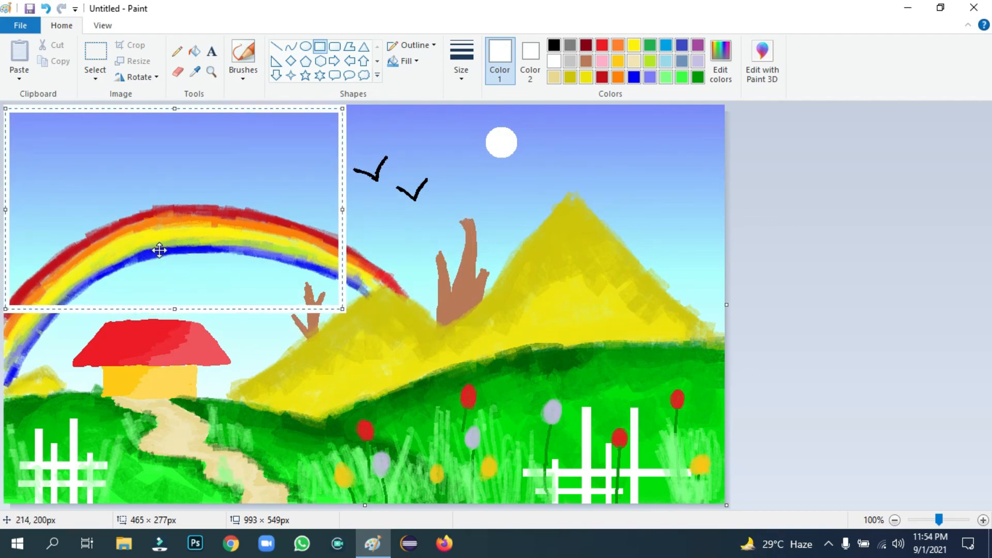
drag(342, 210, 720, 211)
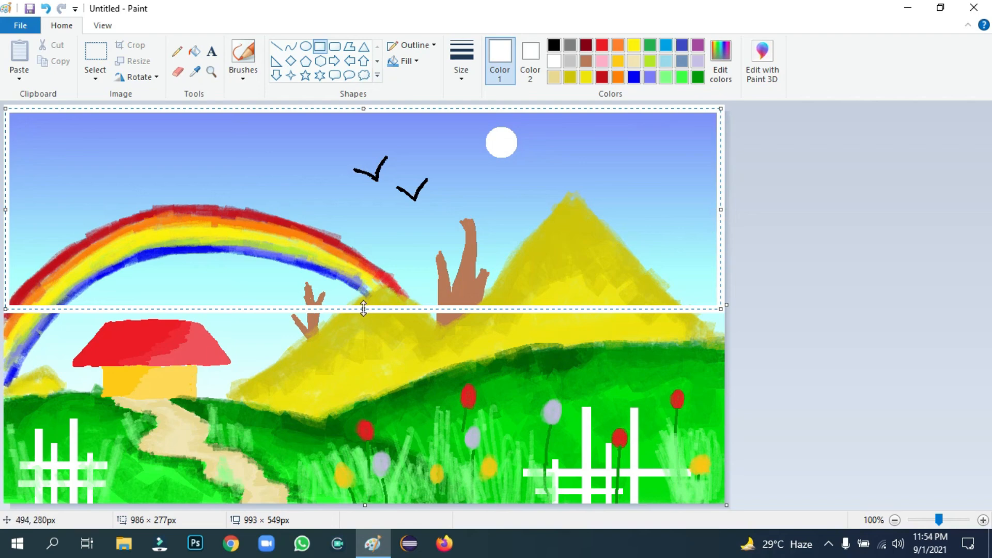
drag(363, 309, 364, 501)
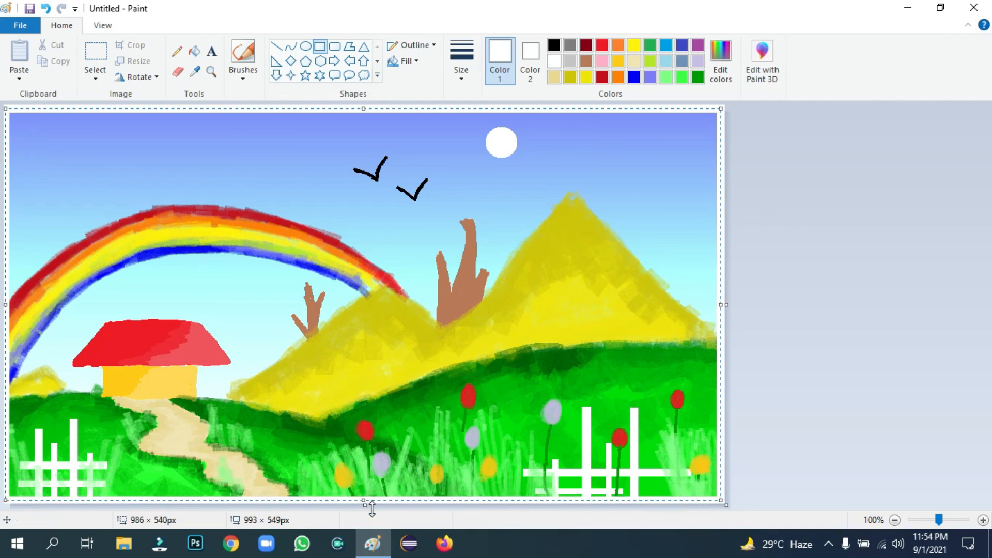
click(906, 275)
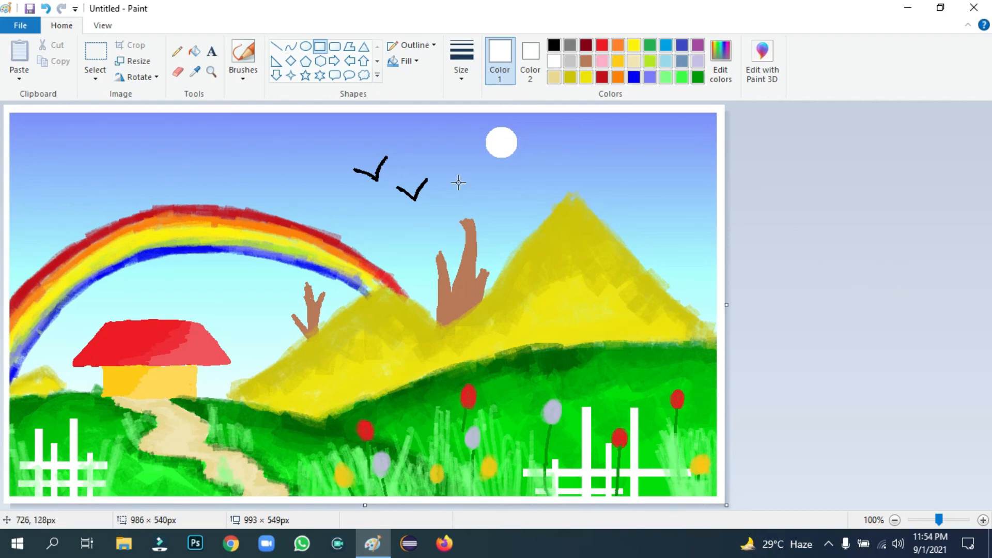
click(212, 51)
Type the artist's signature title in white at the top-left of the sky
click(35, 144)
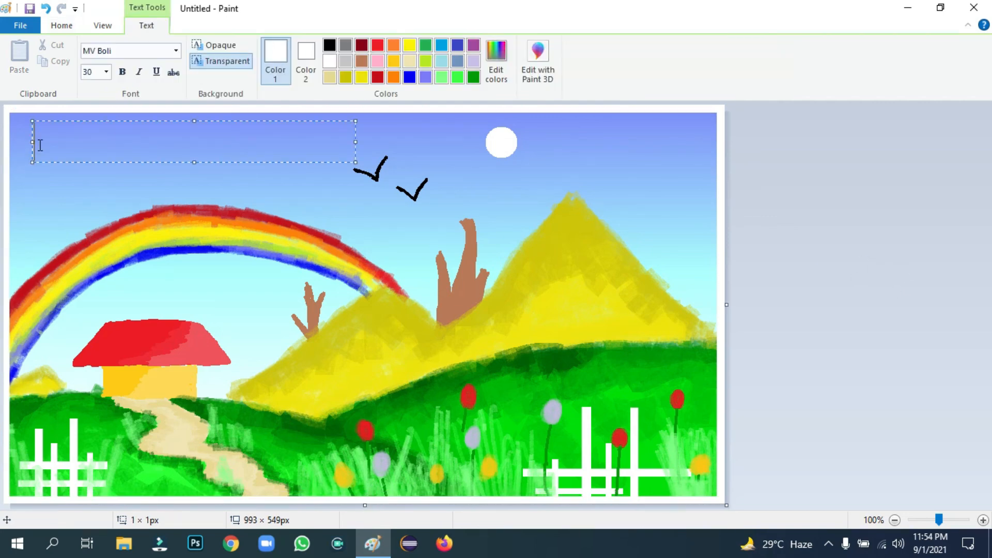
text(Tash)
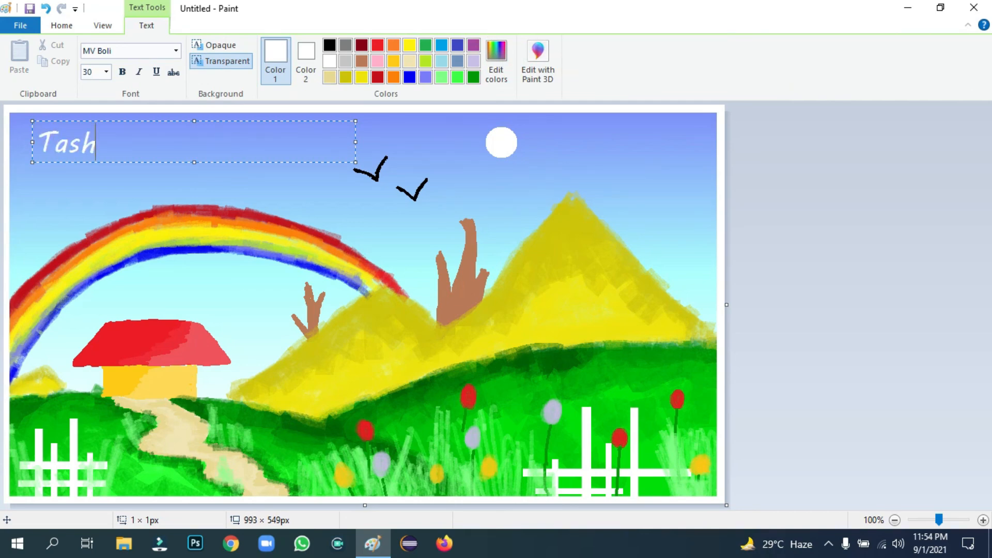
text(een Art)
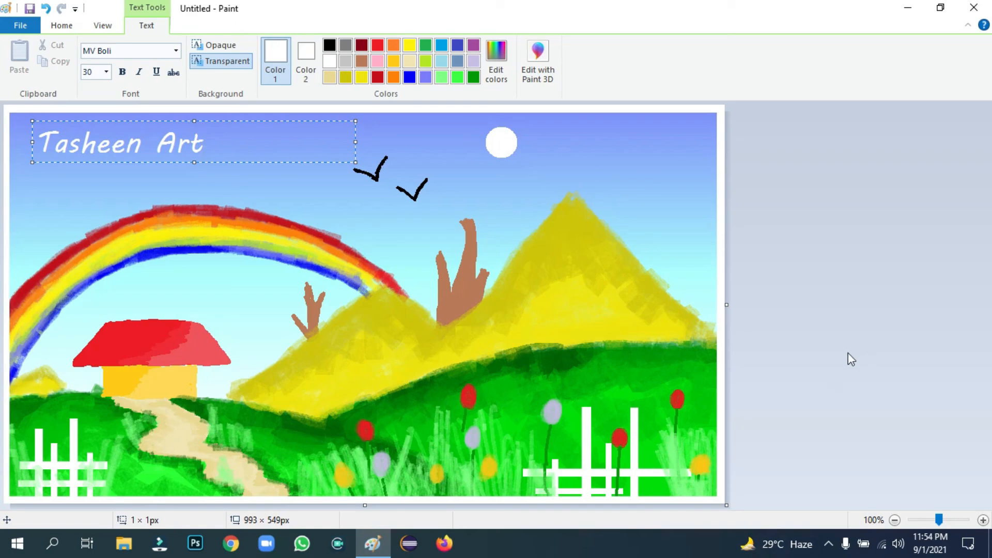
click(573, 294)
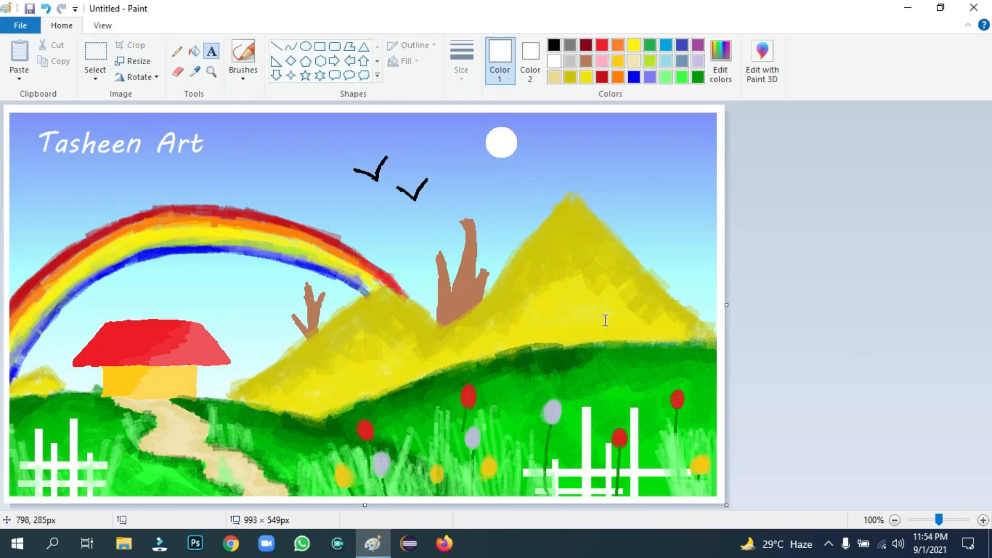